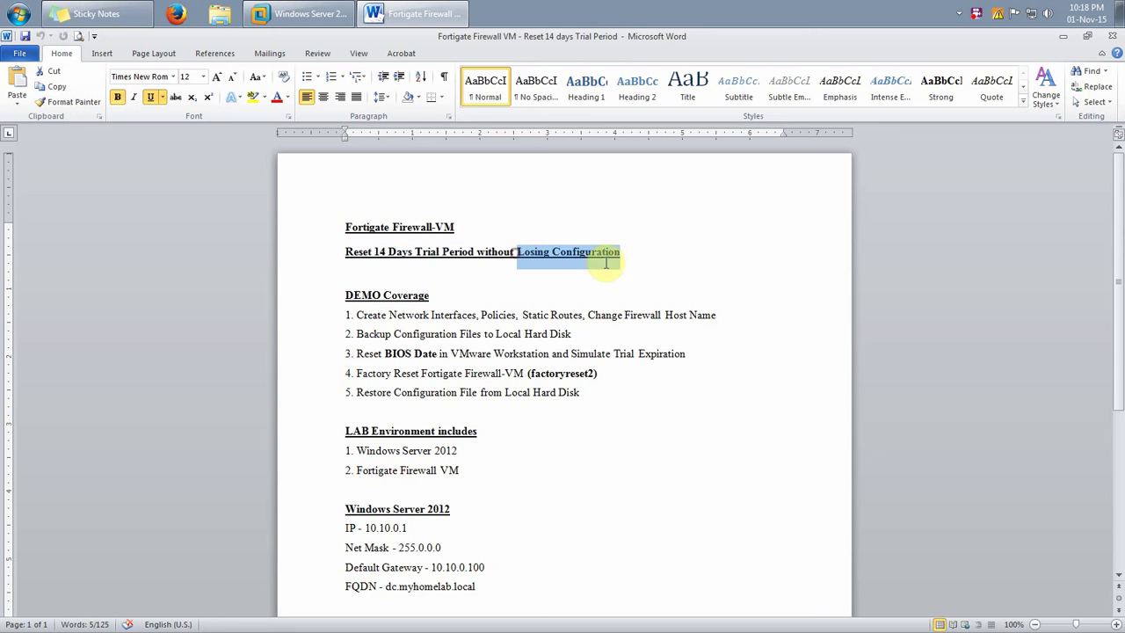
Highlight demo steps 1 and 2: interfaces, policies, static routes, host name, configuration backup
{"action": "left_click", "coordinate": [553, 301]}
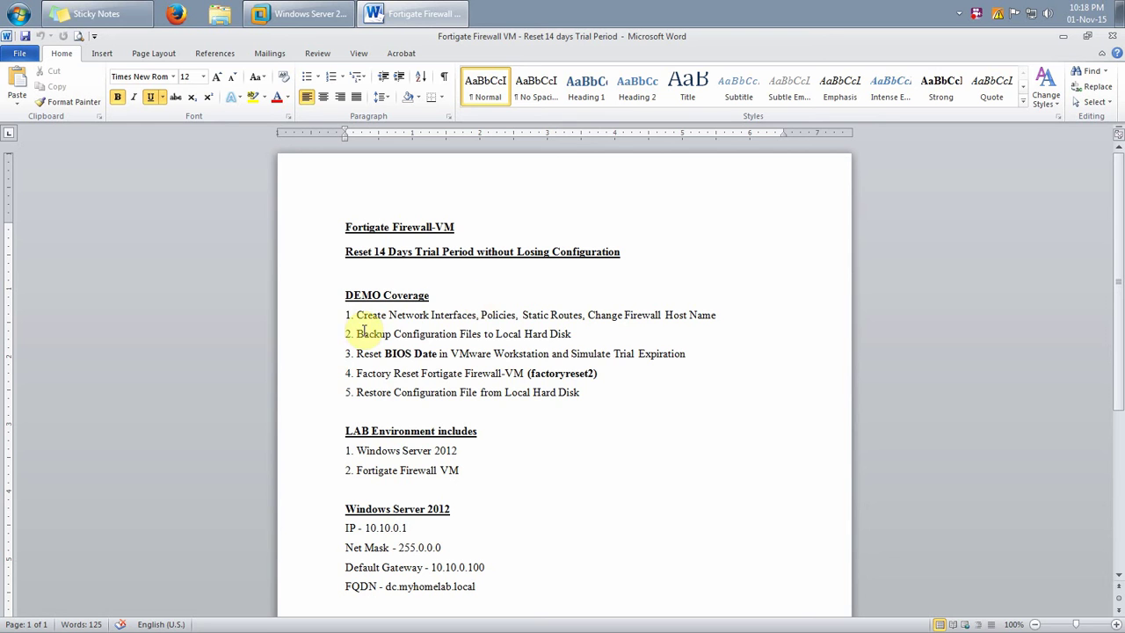
{"action": "left_click_drag", "start_coordinate": [353, 315], "coordinate": [579, 397]}
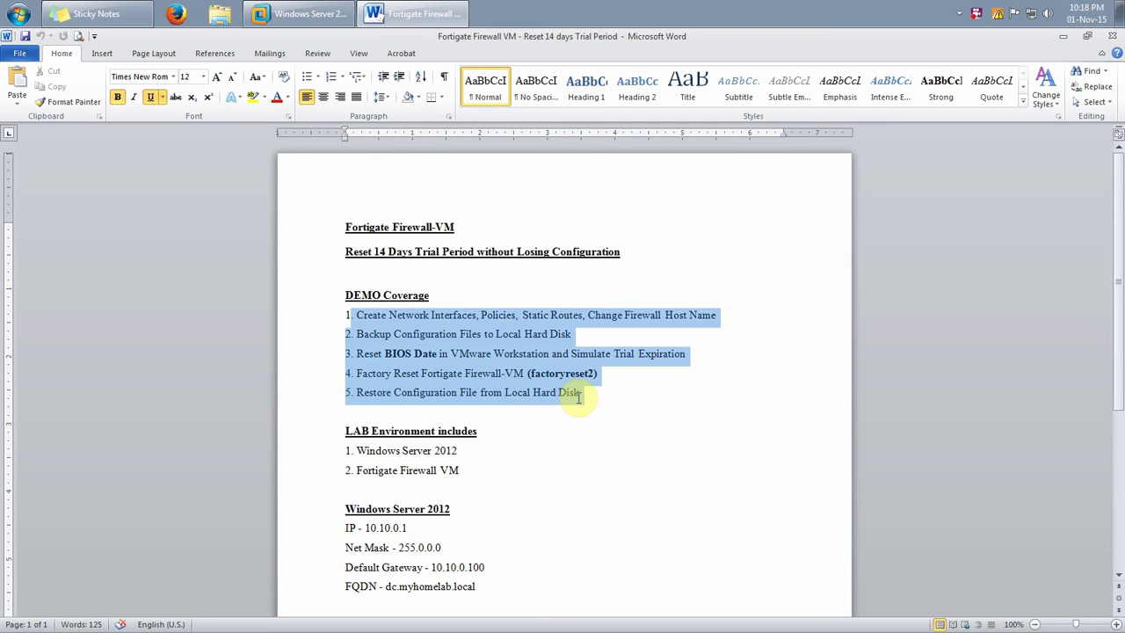
{"action": "left_click", "coordinate": [562, 447]}
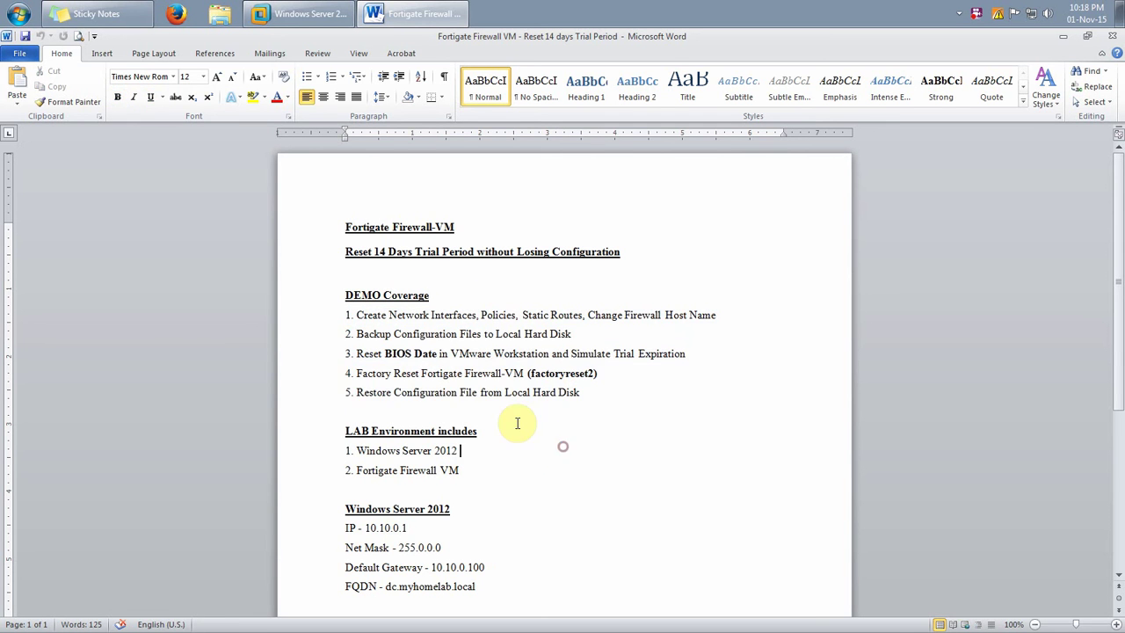
{"action": "left_click_drag", "start_coordinate": [356, 318], "coordinate": [483, 321]}
{"action": "left_click", "coordinate": [479, 321]}
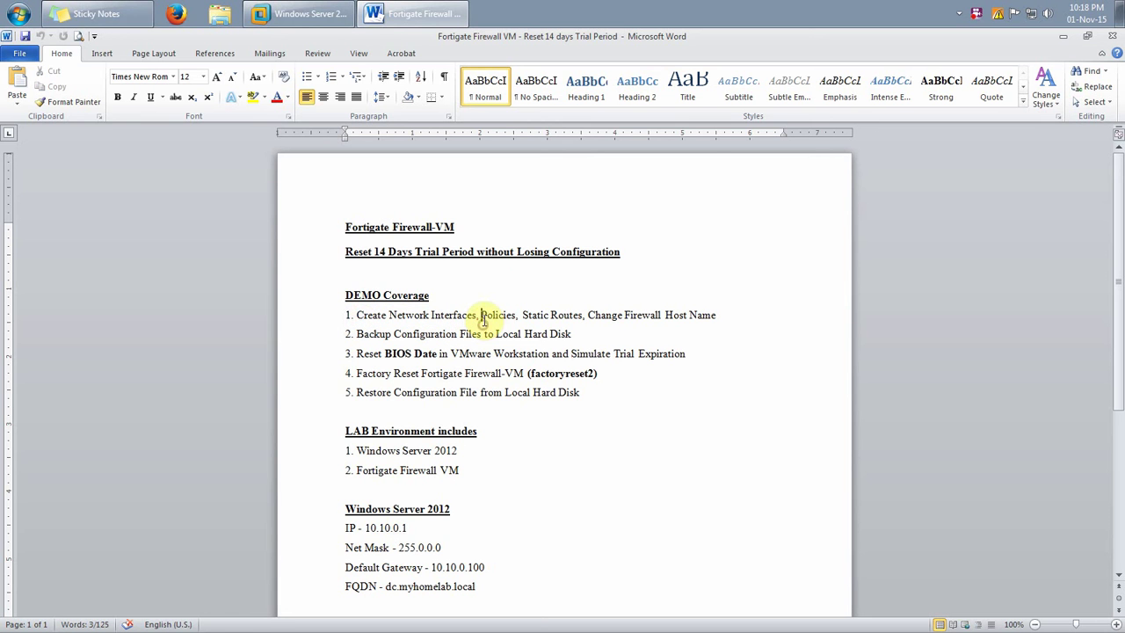
{"action": "double_click", "coordinate": [484, 315]}
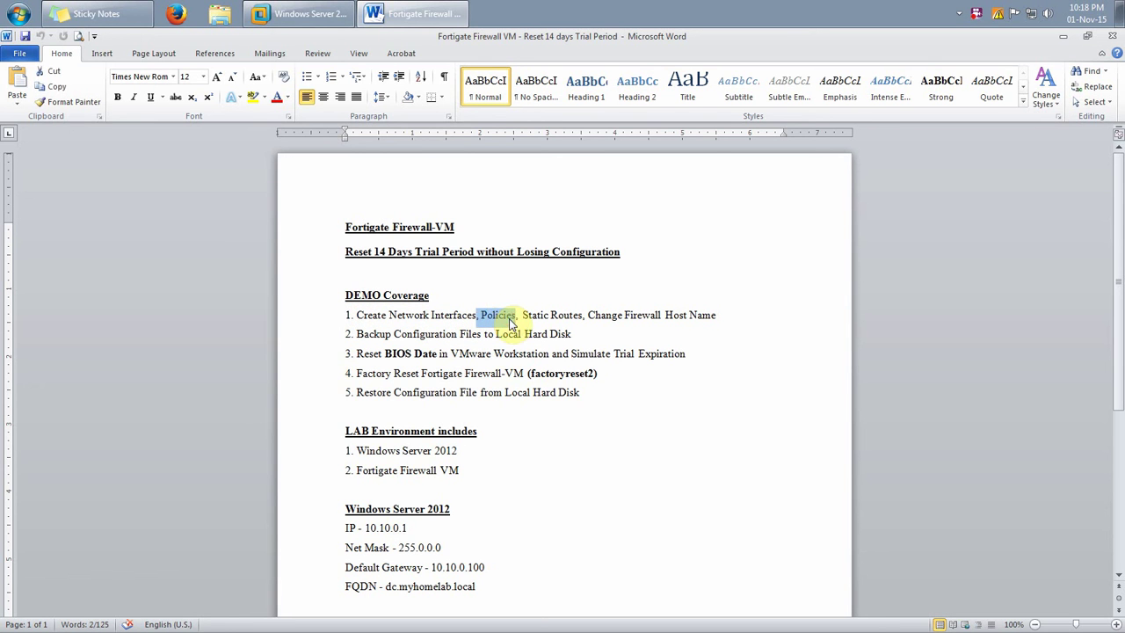
{"action": "left_click", "coordinate": [523, 319]}
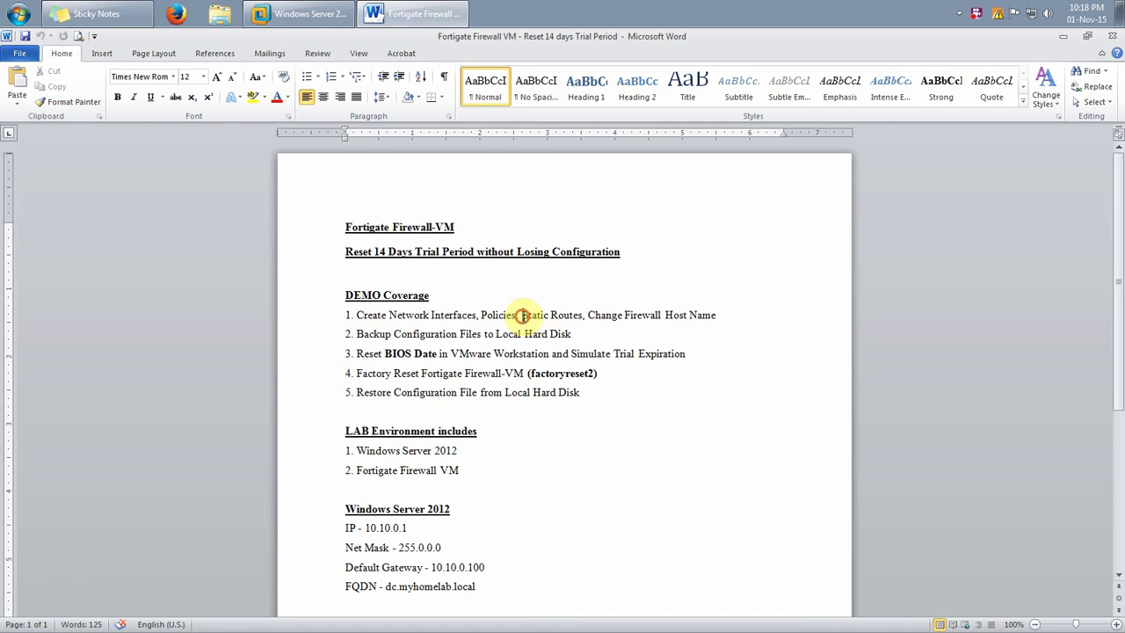
{"action": "left_click_drag", "start_coordinate": [522, 316], "coordinate": [568, 315]}
{"action": "left_click", "coordinate": [601, 334]}
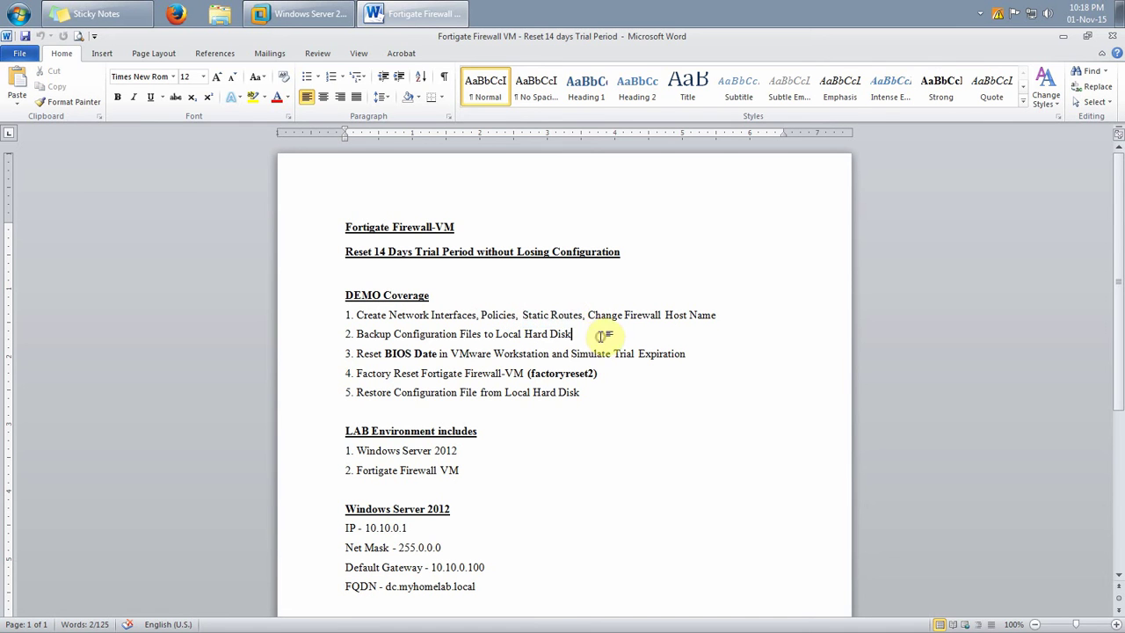
{"action": "left_click_drag", "start_coordinate": [597, 316], "coordinate": [709, 319]}
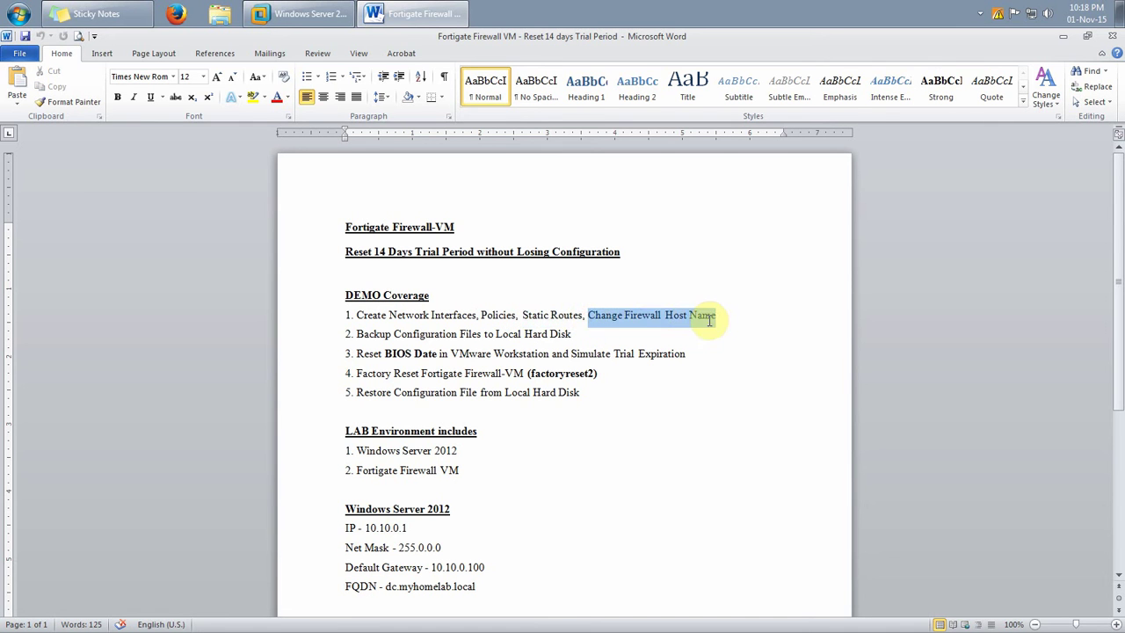
{"action": "left_click", "coordinate": [615, 350]}
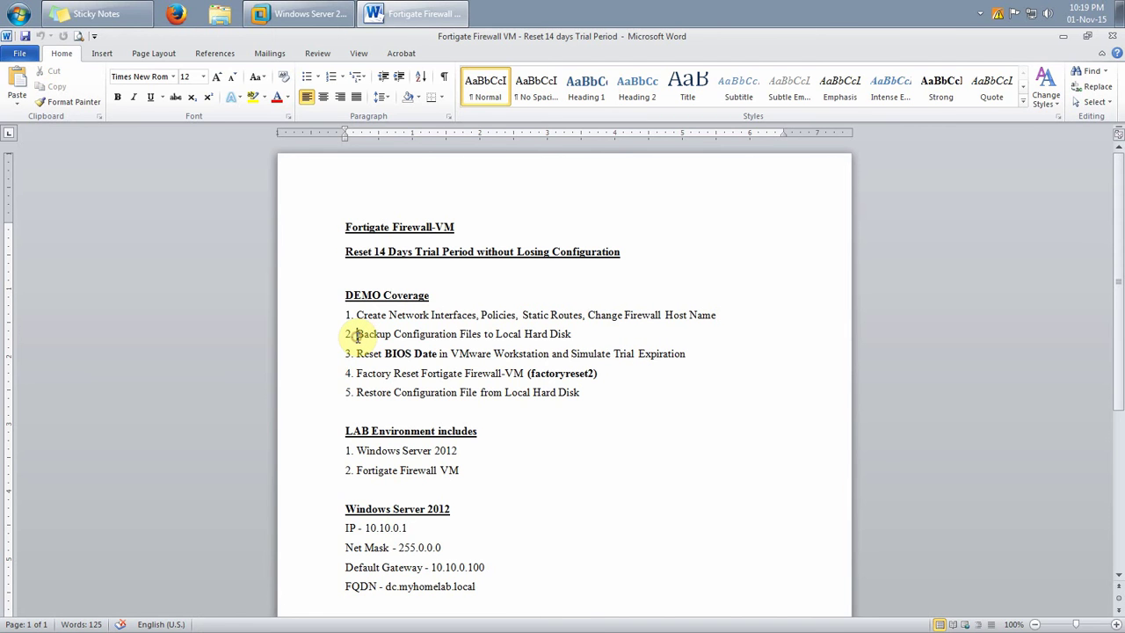
{"action": "left_click_drag", "start_coordinate": [355, 335], "coordinate": [572, 339]}
{"action": "left_click_drag", "start_coordinate": [356, 315], "coordinate": [675, 330]}
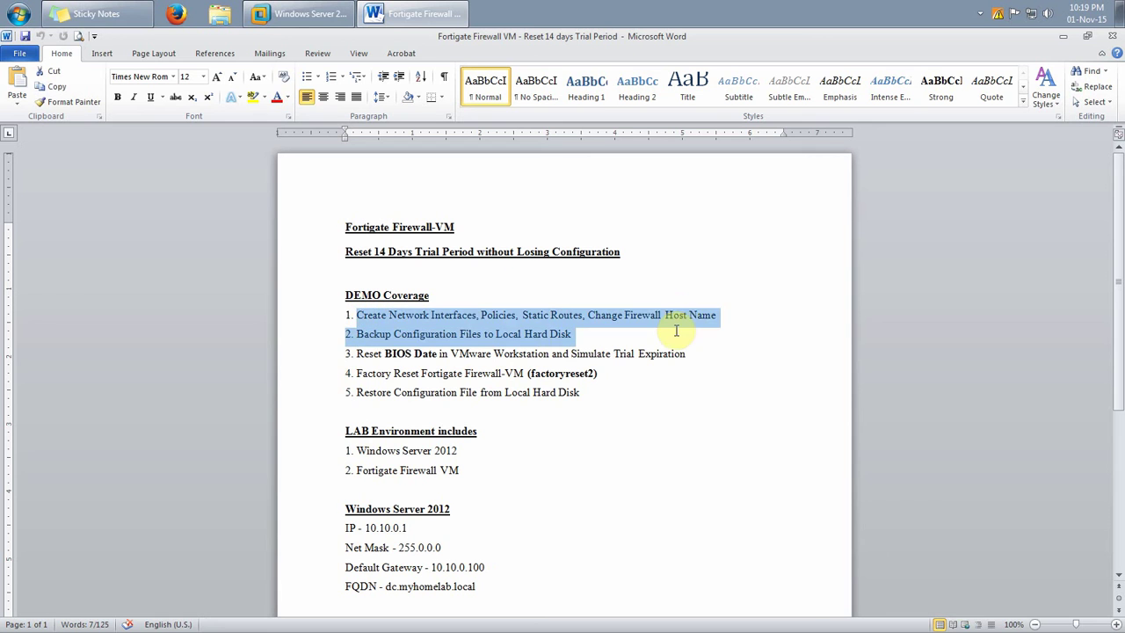
{"action": "left_click", "coordinate": [628, 344]}
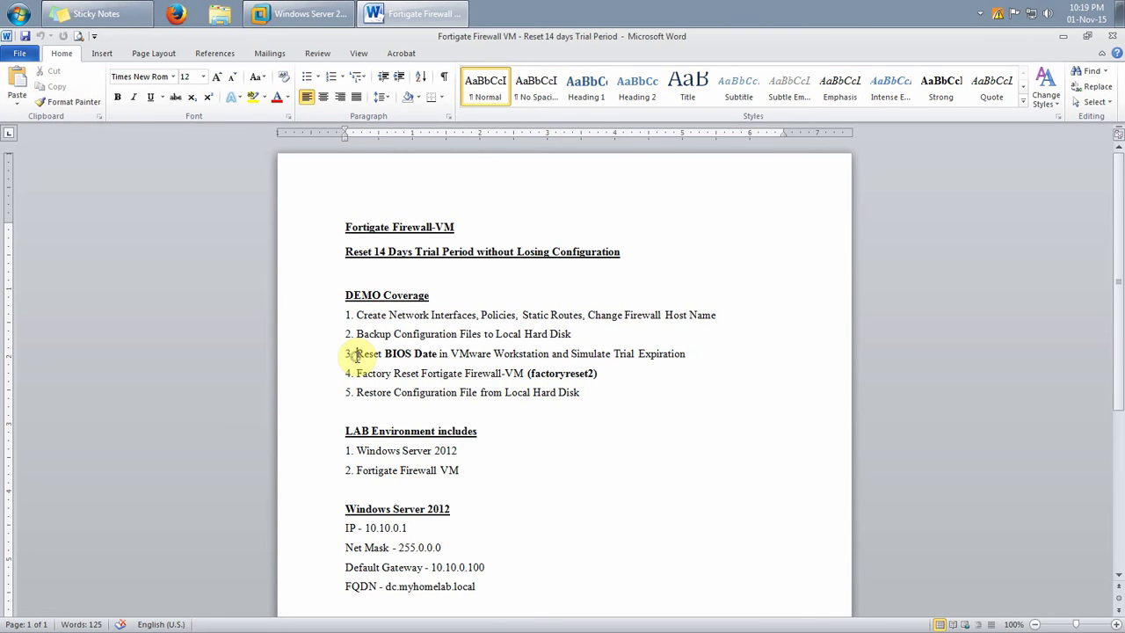
Highlight steps 3–5 (BIOS date, trial expiration, factory reset, Local Hard Disk restore) and '14 Days Trial Period'
{"action": "left_click_drag", "start_coordinate": [357, 355], "coordinate": [462, 355]}
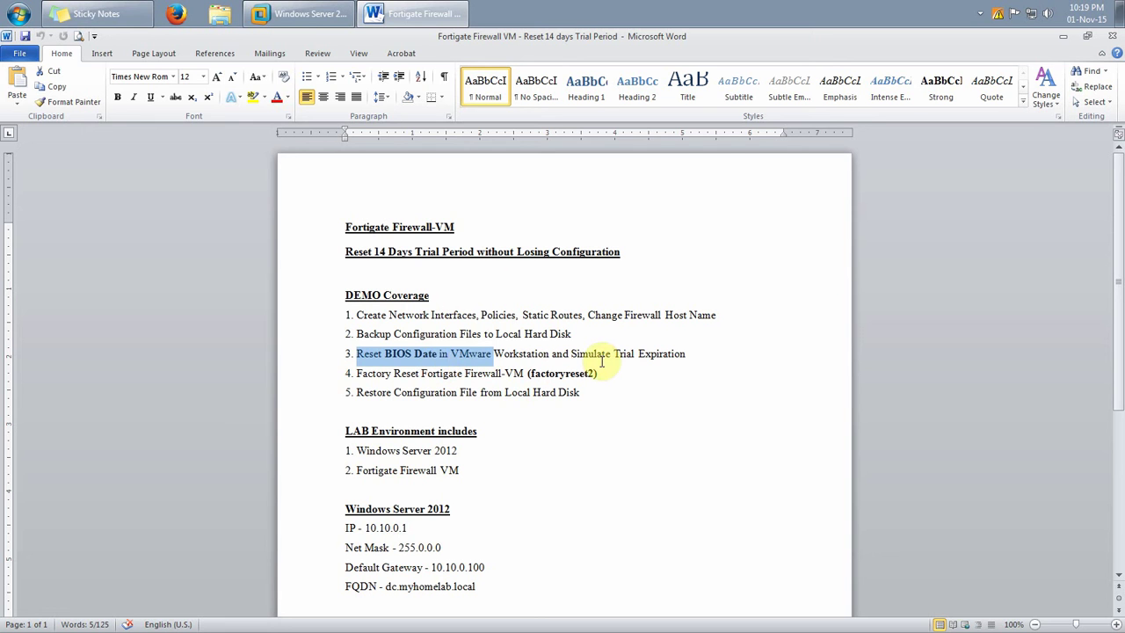
{"action": "left_click", "coordinate": [580, 354]}
{"action": "left_click_drag", "start_coordinate": [572, 355], "coordinate": [703, 354]}
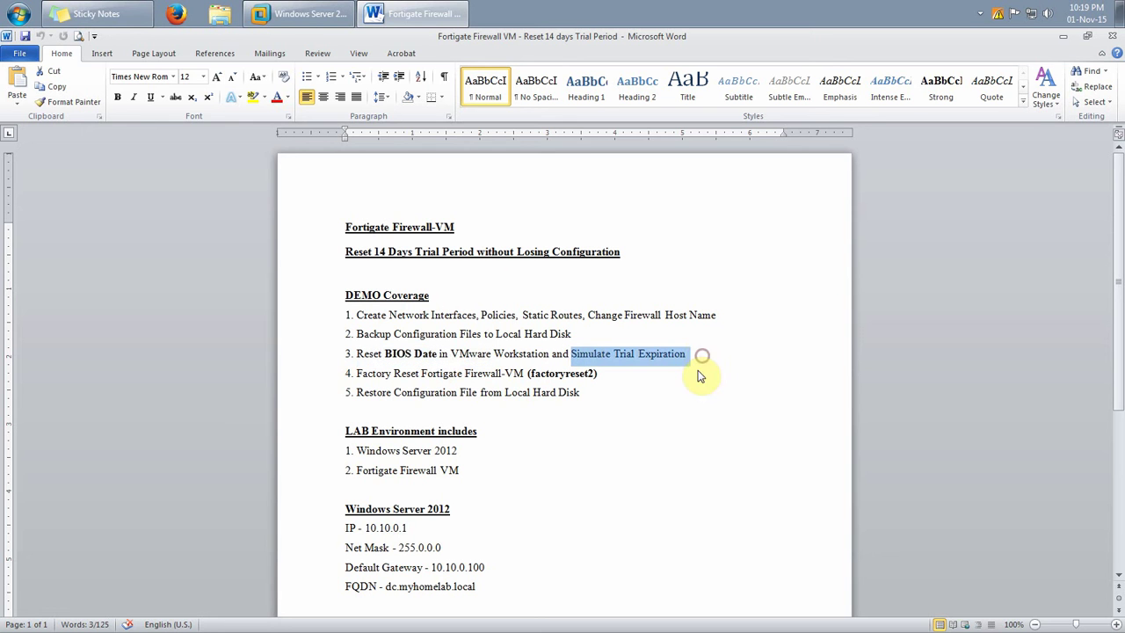
{"action": "left_click", "coordinate": [656, 392]}
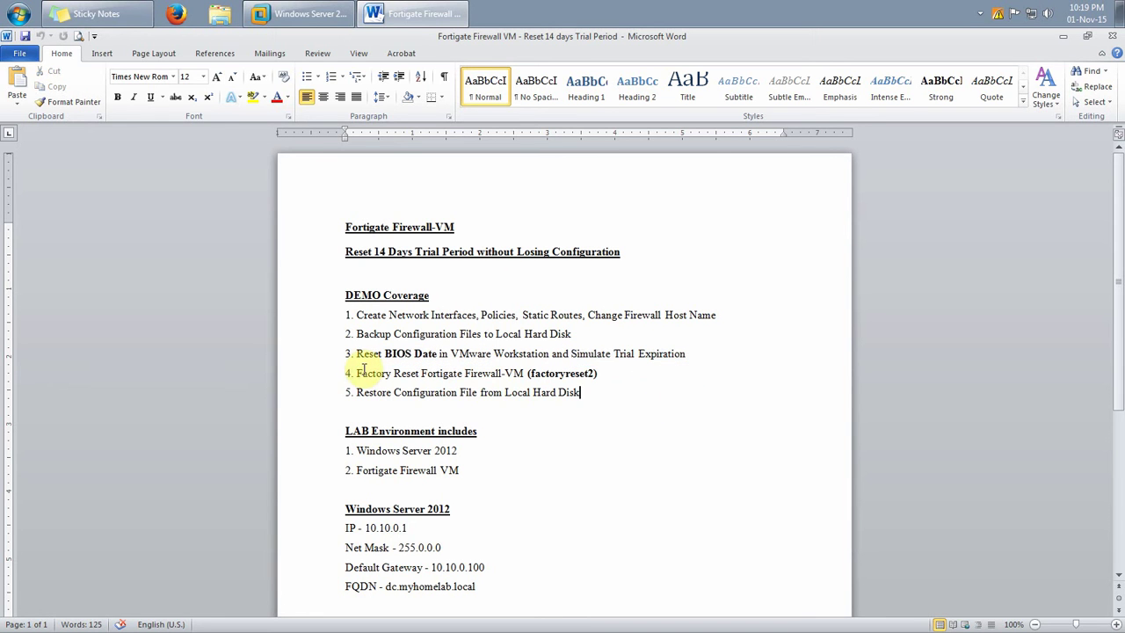
{"action": "left_click_drag", "start_coordinate": [355, 373], "coordinate": [515, 374]}
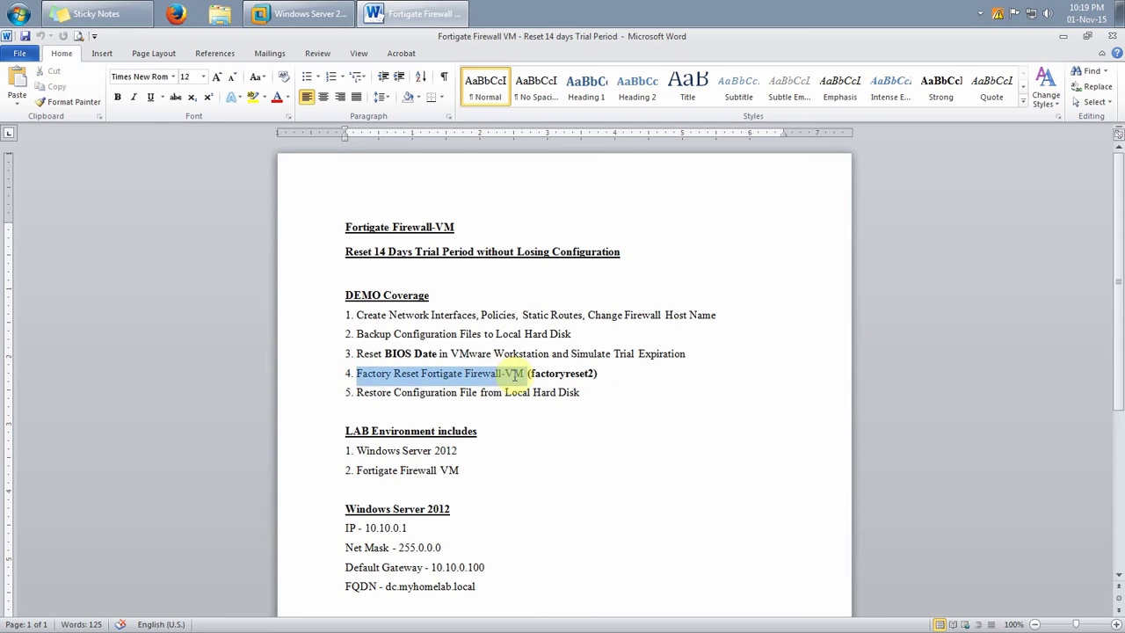
{"action": "left_click", "coordinate": [513, 412]}
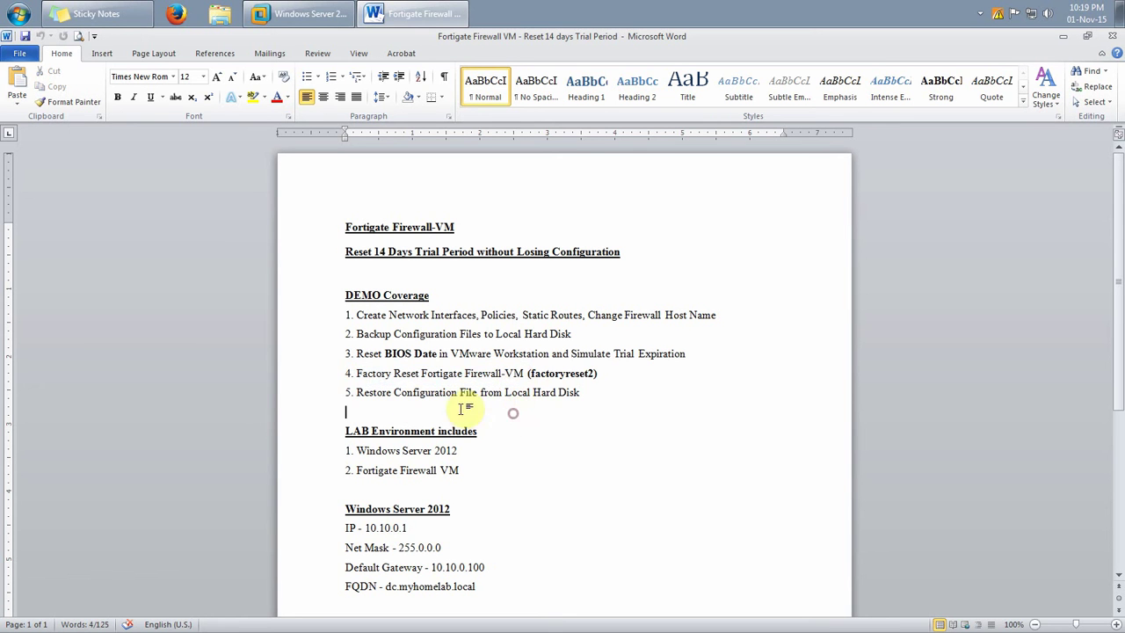
{"action": "left_click_drag", "start_coordinate": [357, 395], "coordinate": [493, 395]}
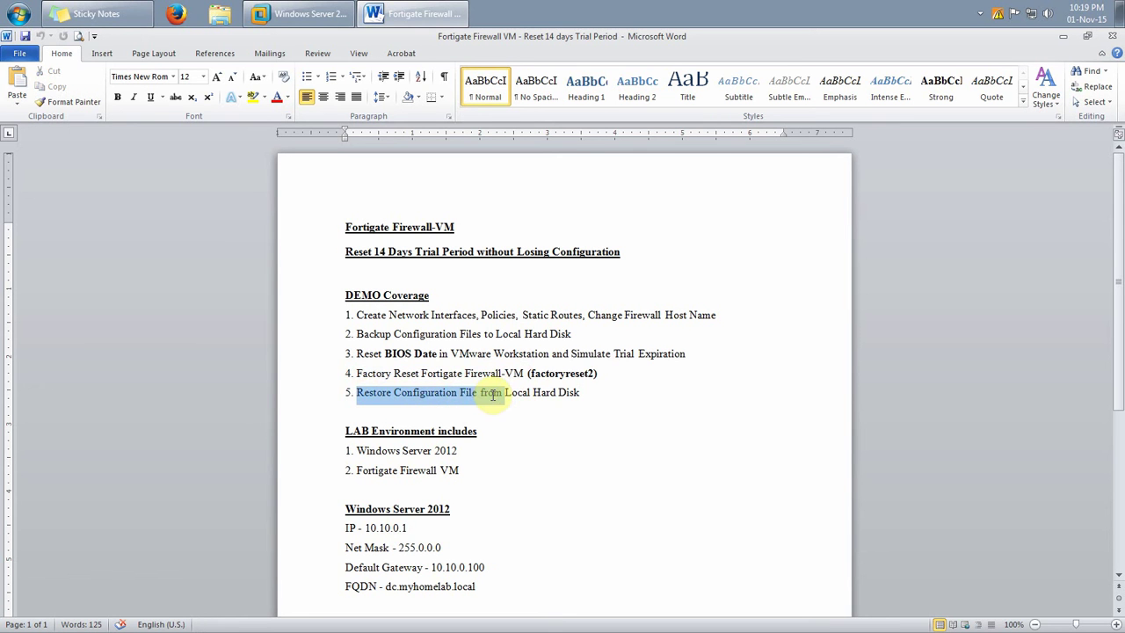
{"action": "left_click_drag", "start_coordinate": [352, 335], "coordinate": [548, 335]}
{"action": "left_click_drag", "start_coordinate": [505, 394], "coordinate": [613, 398]}
{"action": "left_click_drag", "start_coordinate": [356, 314], "coordinate": [587, 410]}
{"action": "left_click", "coordinate": [575, 435]}
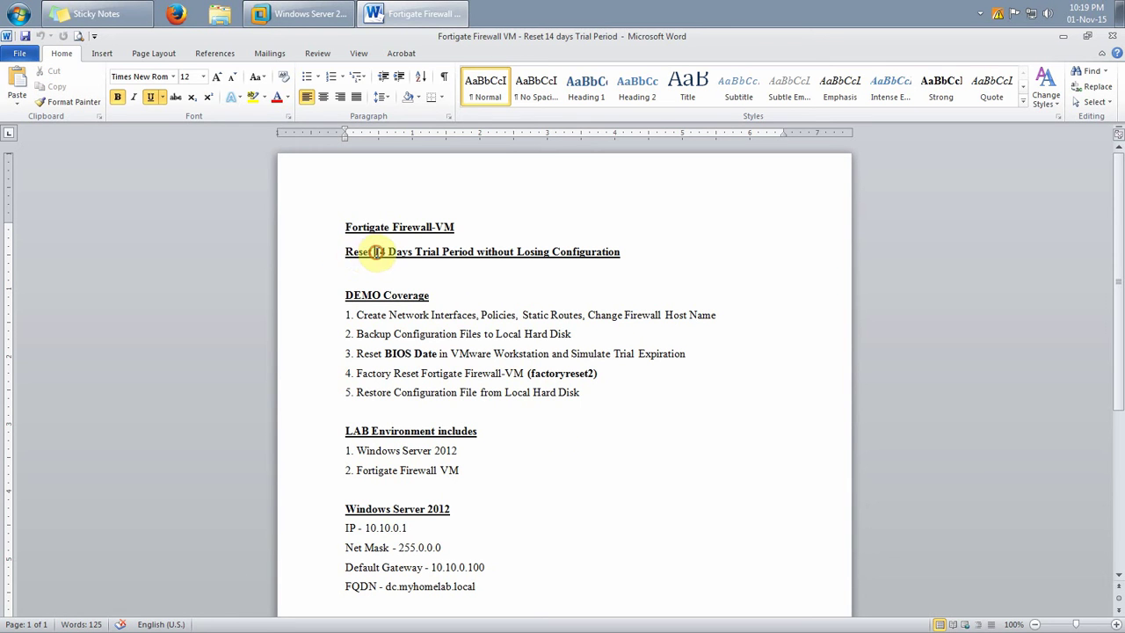
{"action": "left_click_drag", "start_coordinate": [376, 252], "coordinate": [476, 252]}
{"action": "left_click", "coordinate": [506, 281]}
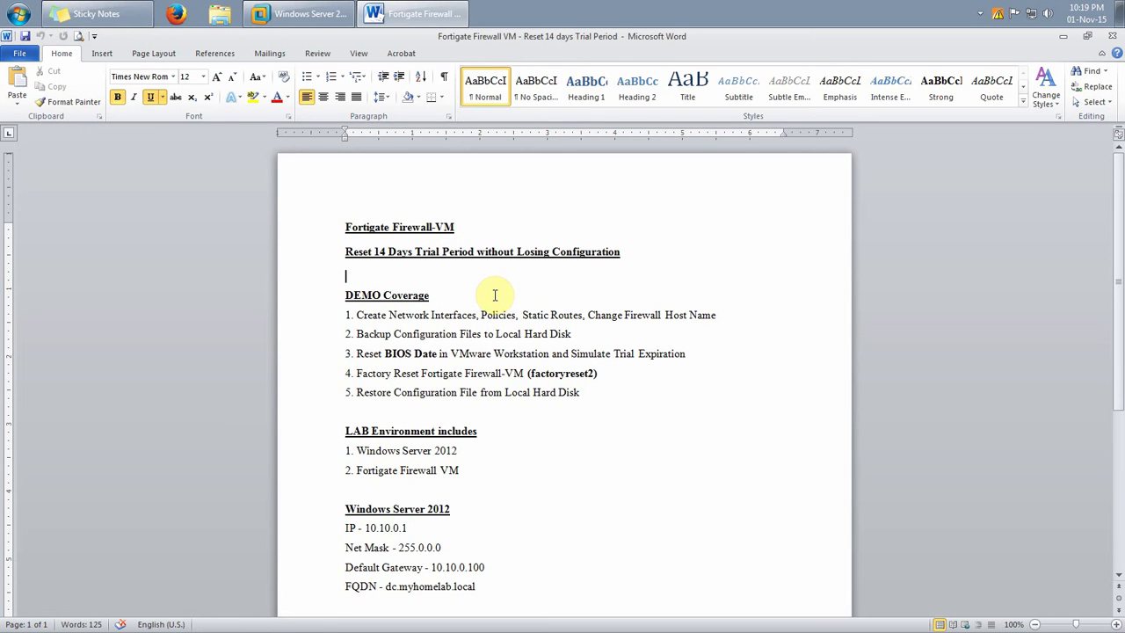
Review the lab environment: Windows Server 2012 at 10.10.0.1 (dc.myhomelab.local) and Fortigate Firewall VM
{"action": "scroll", "coordinate": [492, 294], "scroll_direction": "down", "scroll_amount": 2}
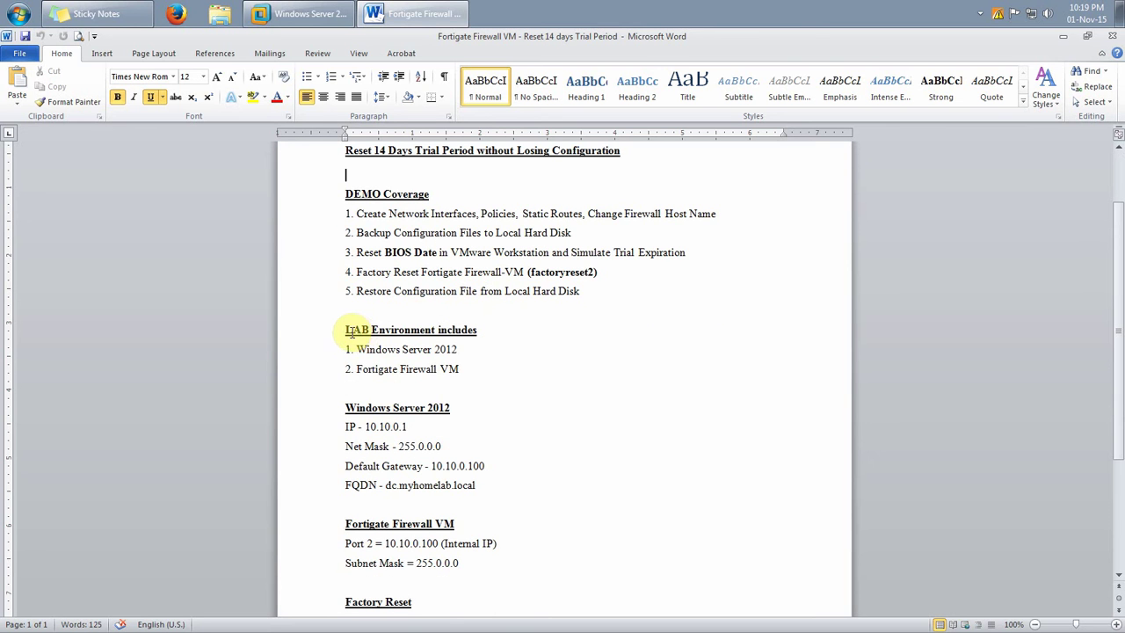
{"action": "left_click_drag", "start_coordinate": [345, 330], "coordinate": [471, 368]}
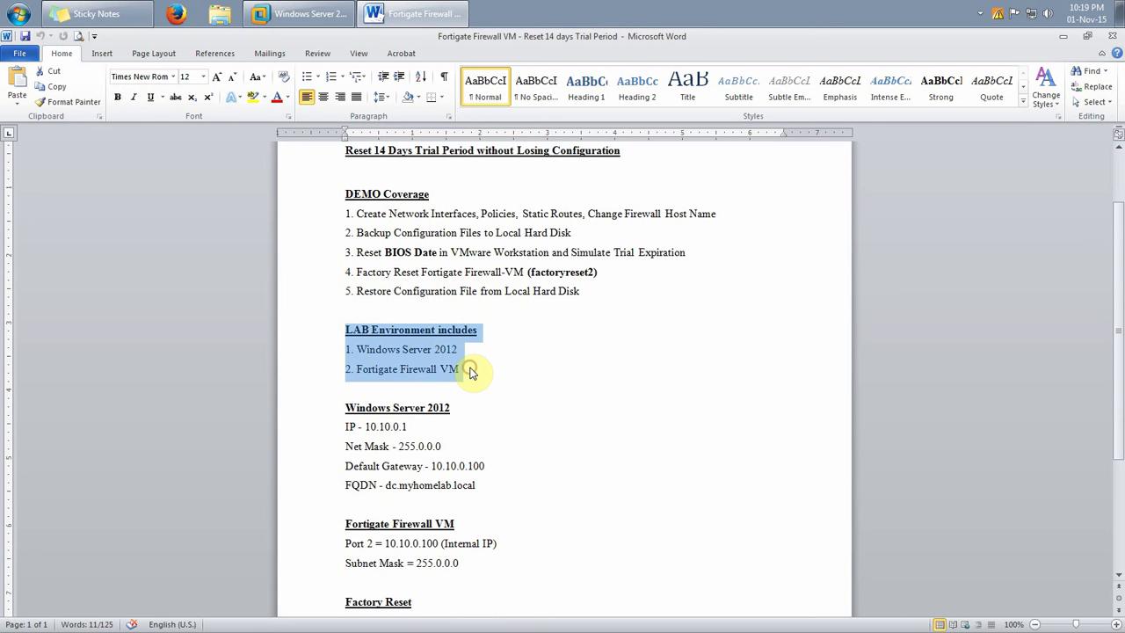
{"action": "left_click", "coordinate": [476, 395]}
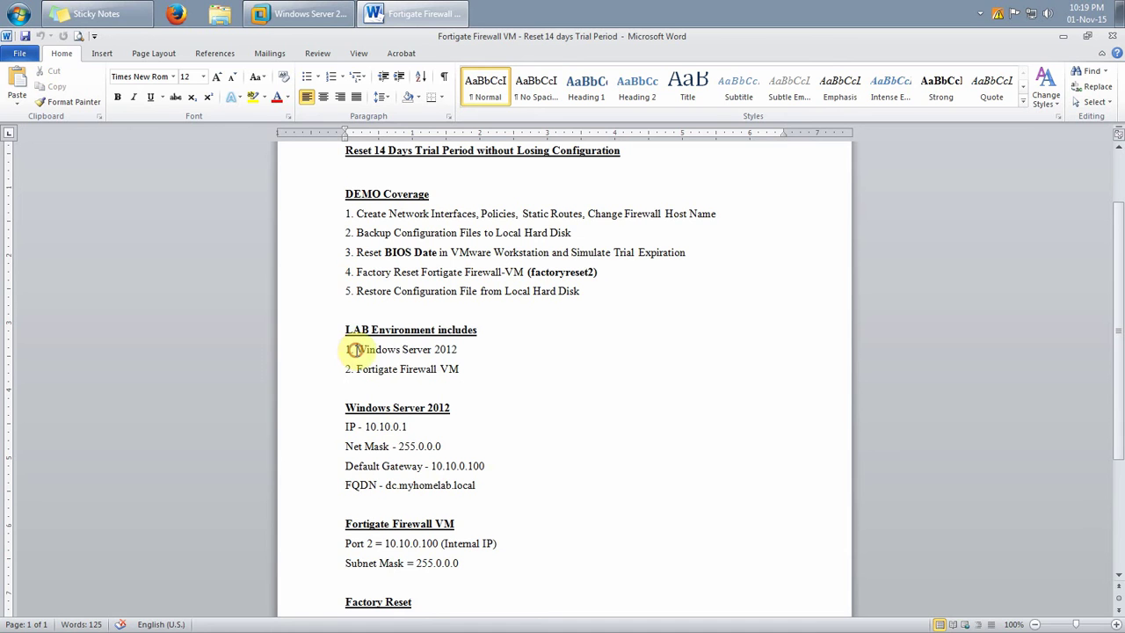
{"action": "left_click_drag", "start_coordinate": [355, 349], "coordinate": [457, 350]}
{"action": "left_click", "coordinate": [439, 370]}
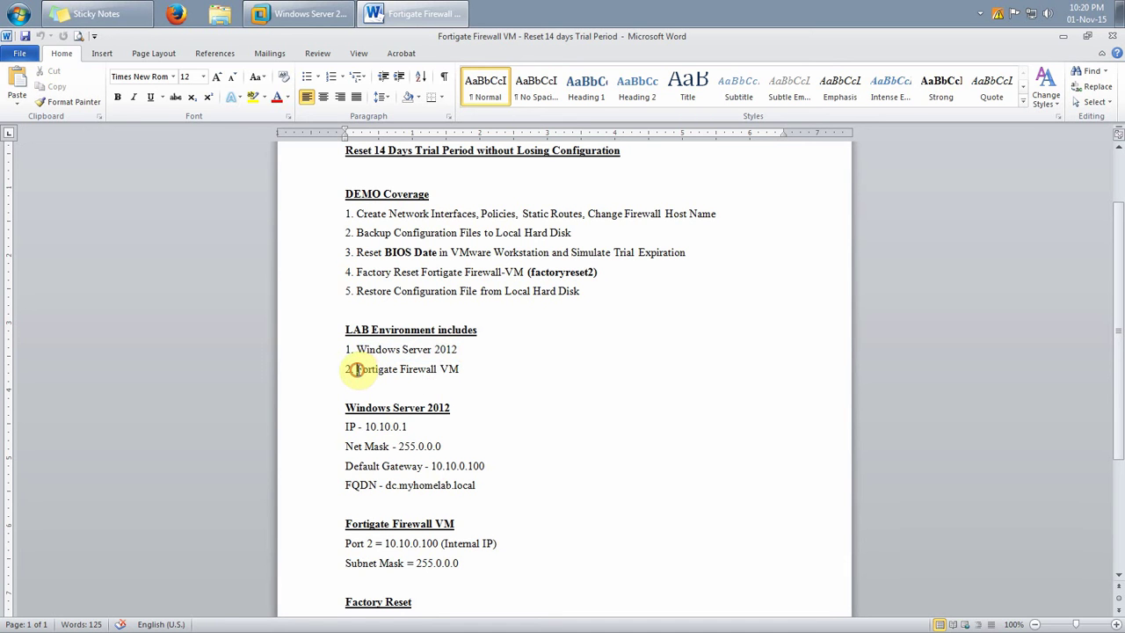
{"action": "left_click_drag", "start_coordinate": [356, 369], "coordinate": [456, 371]}
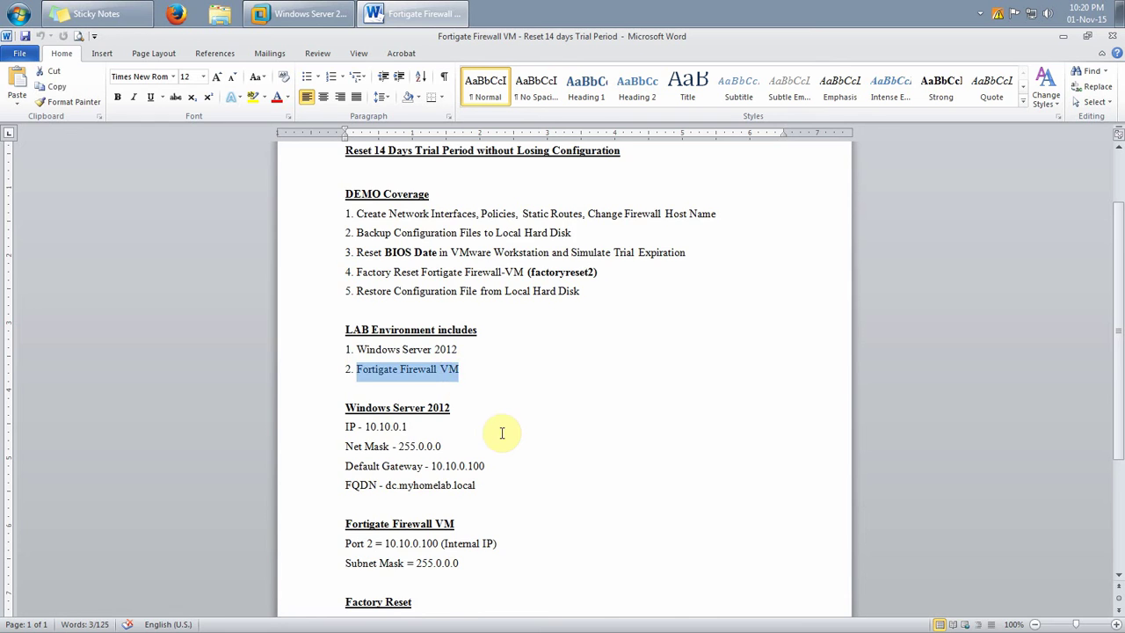
{"action": "left_click", "coordinate": [502, 431]}
{"action": "scroll", "coordinate": [481, 357], "scroll_direction": "down", "scroll_amount": 3}
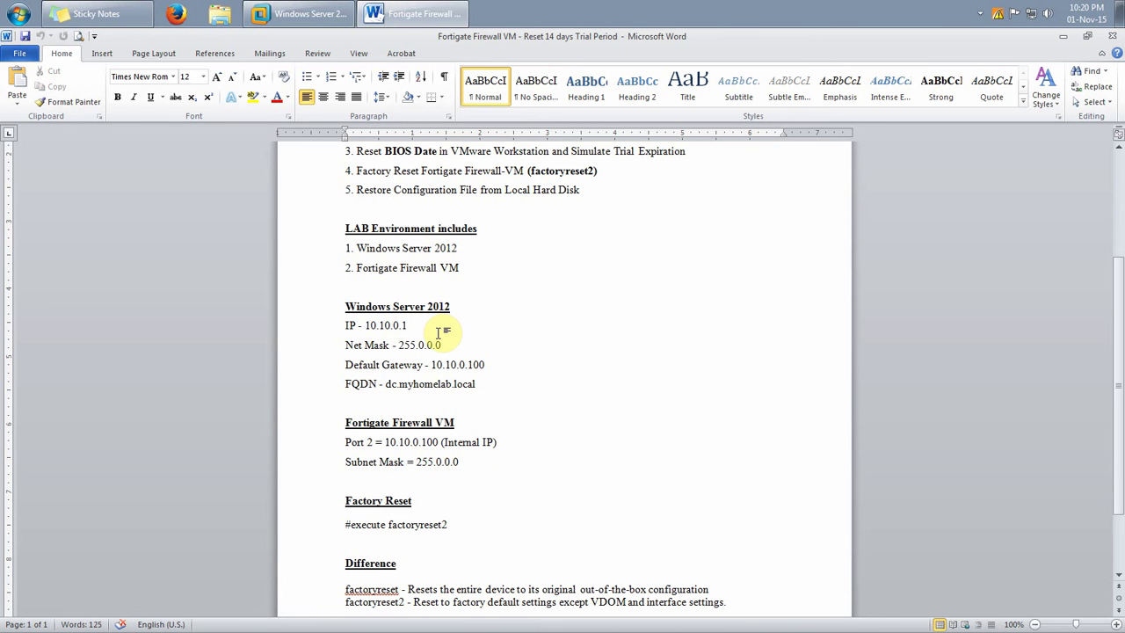
{"action": "left_click_drag", "start_coordinate": [359, 326], "coordinate": [326, 360]}
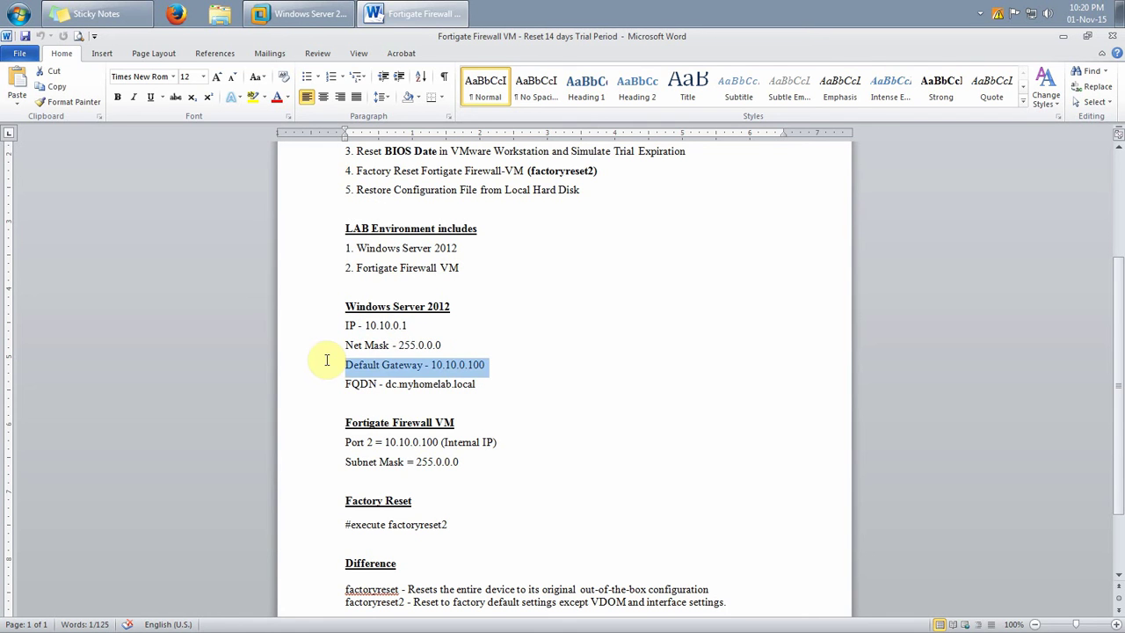
{"action": "left_click", "coordinate": [392, 398]}
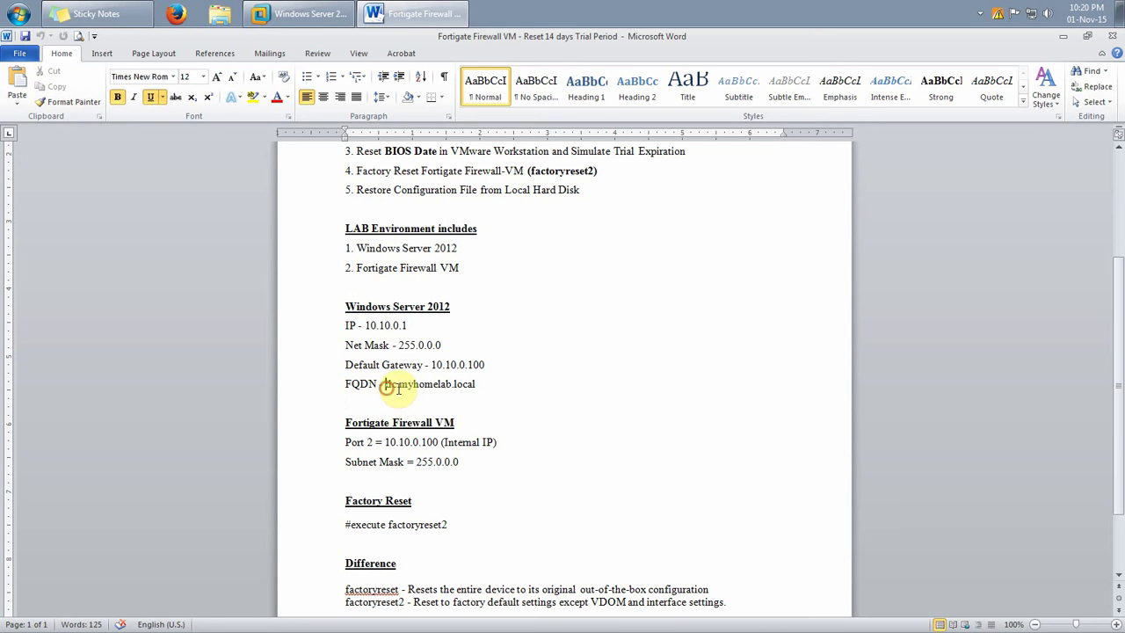
{"action": "left_click_drag", "start_coordinate": [385, 384], "coordinate": [487, 389]}
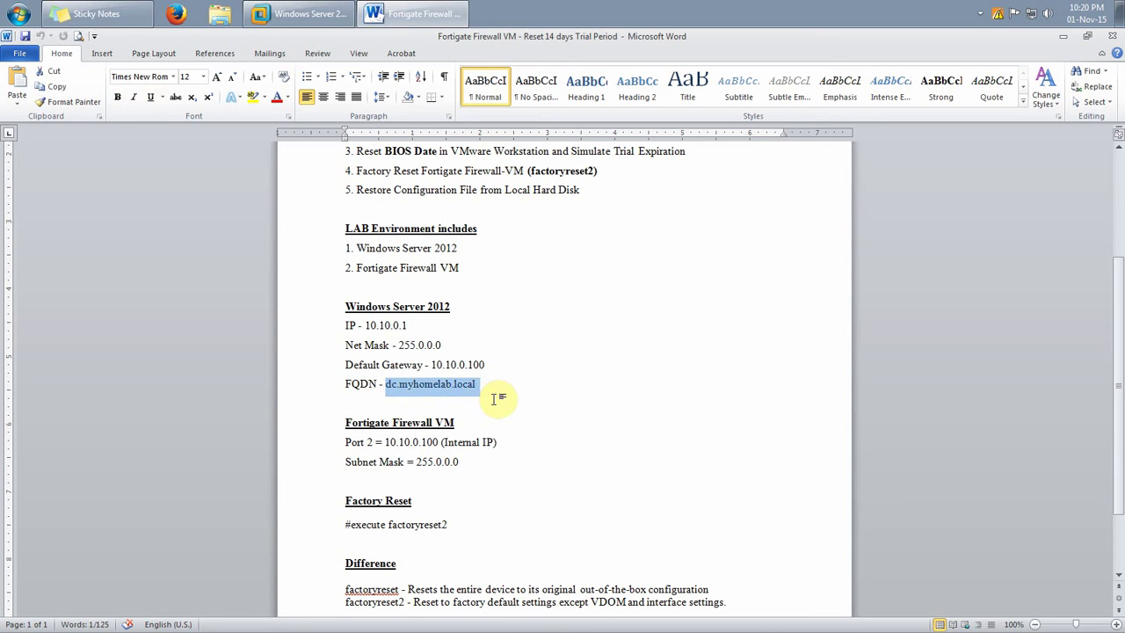
{"action": "left_click", "coordinate": [497, 397]}
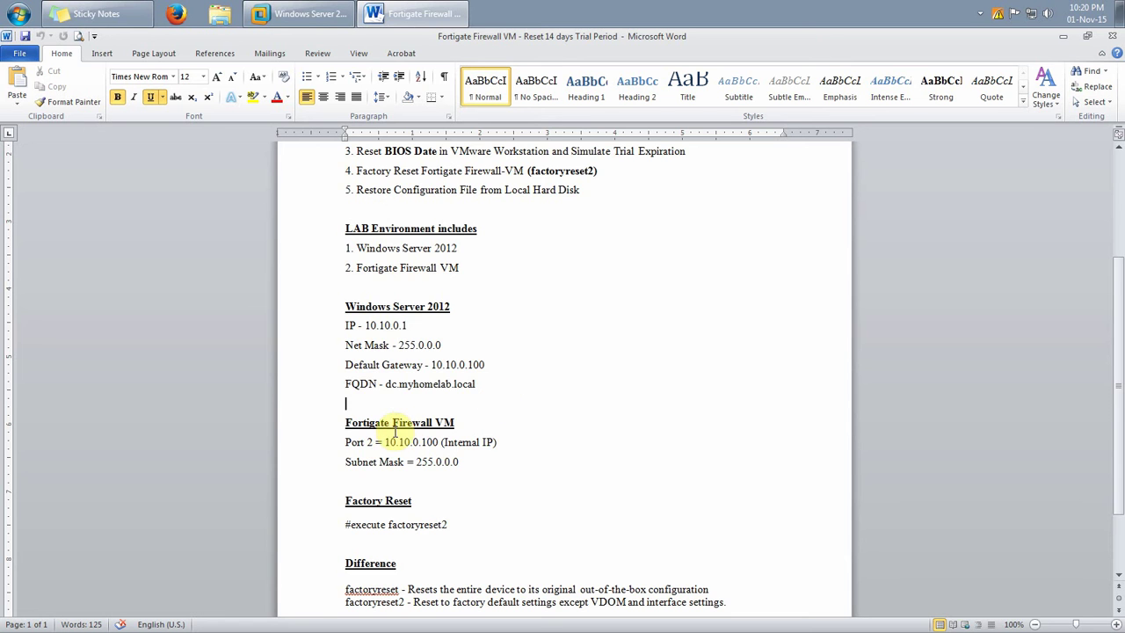
Mark the FortiGate port 2 internal address 10.10.0.100 and both address blocks
{"action": "scroll", "coordinate": [400, 430], "scroll_direction": "down", "scroll_amount": 1}
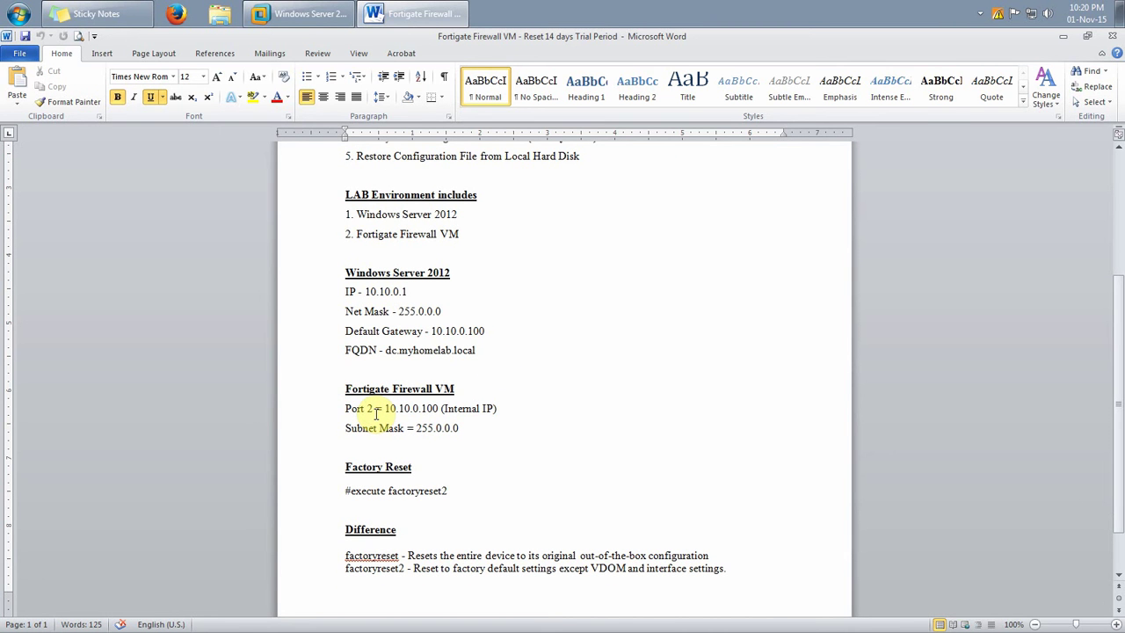
{"action": "left_click_drag", "start_coordinate": [444, 410], "coordinate": [492, 409]}
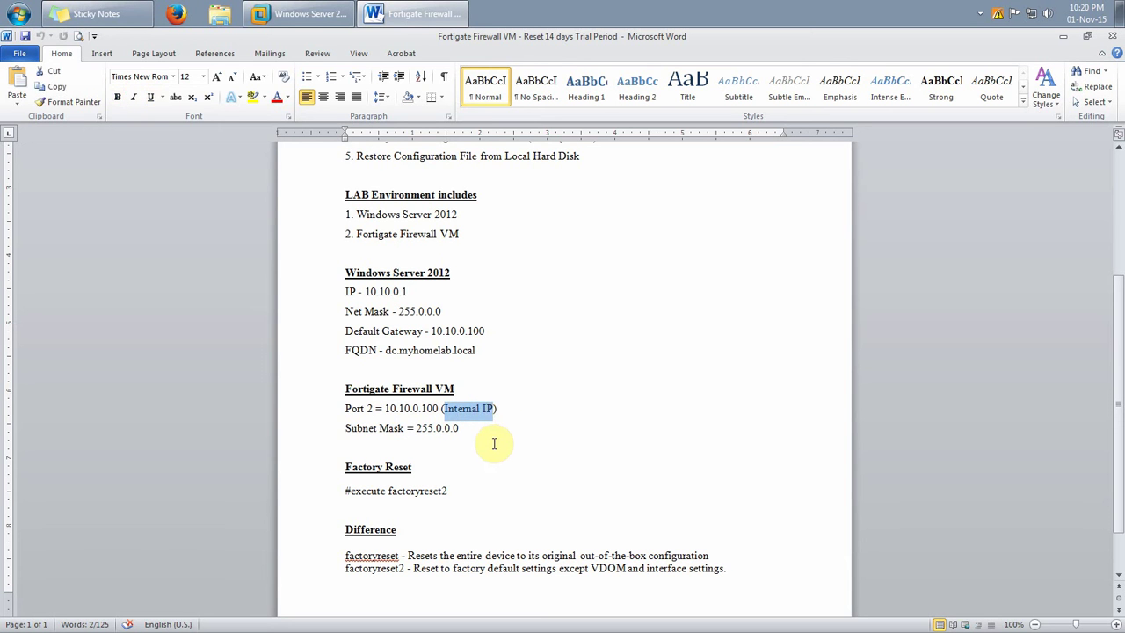
{"action": "left_click", "coordinate": [494, 444]}
{"action": "left_click_drag", "start_coordinate": [384, 409], "coordinate": [463, 433]}
{"action": "left_click", "coordinate": [497, 444]}
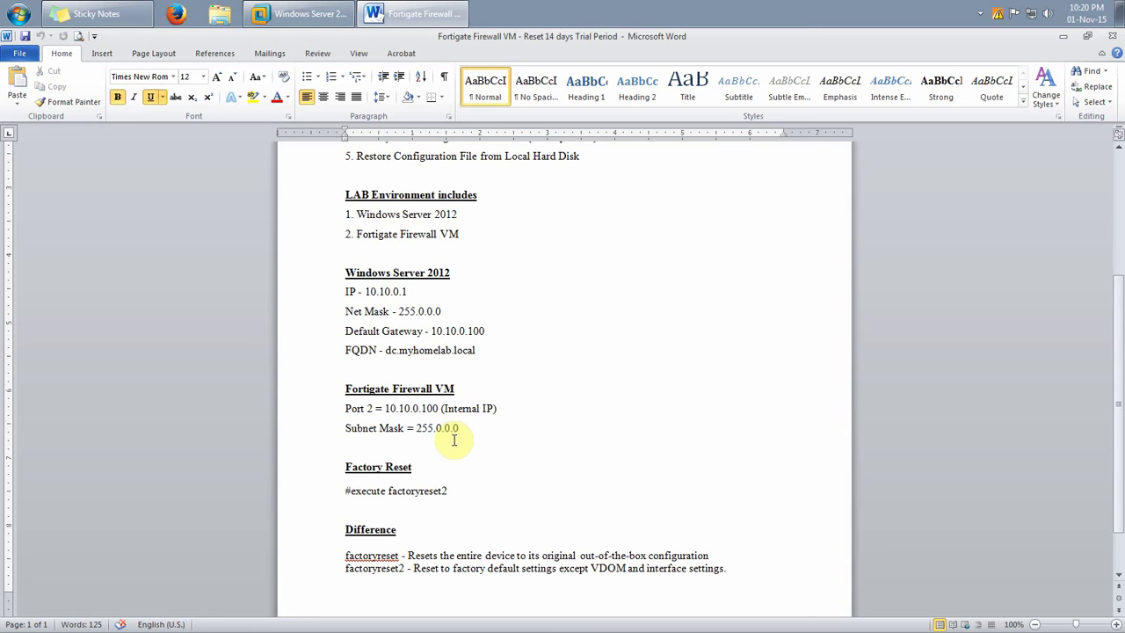
{"action": "left_click_drag", "start_coordinate": [345, 389], "coordinate": [518, 413]}
{"action": "left_click", "coordinate": [372, 408]}
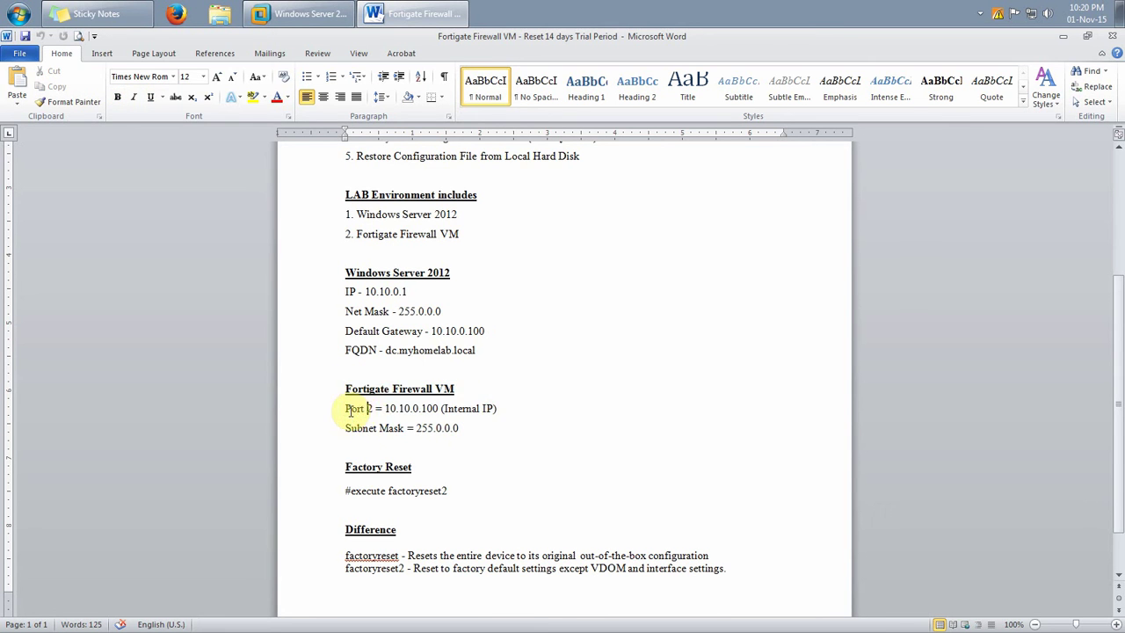
{"action": "left_click_drag", "start_coordinate": [384, 409], "coordinate": [499, 409]}
{"action": "scroll", "coordinate": [406, 463], "scroll_direction": "up", "scroll_amount": 1}
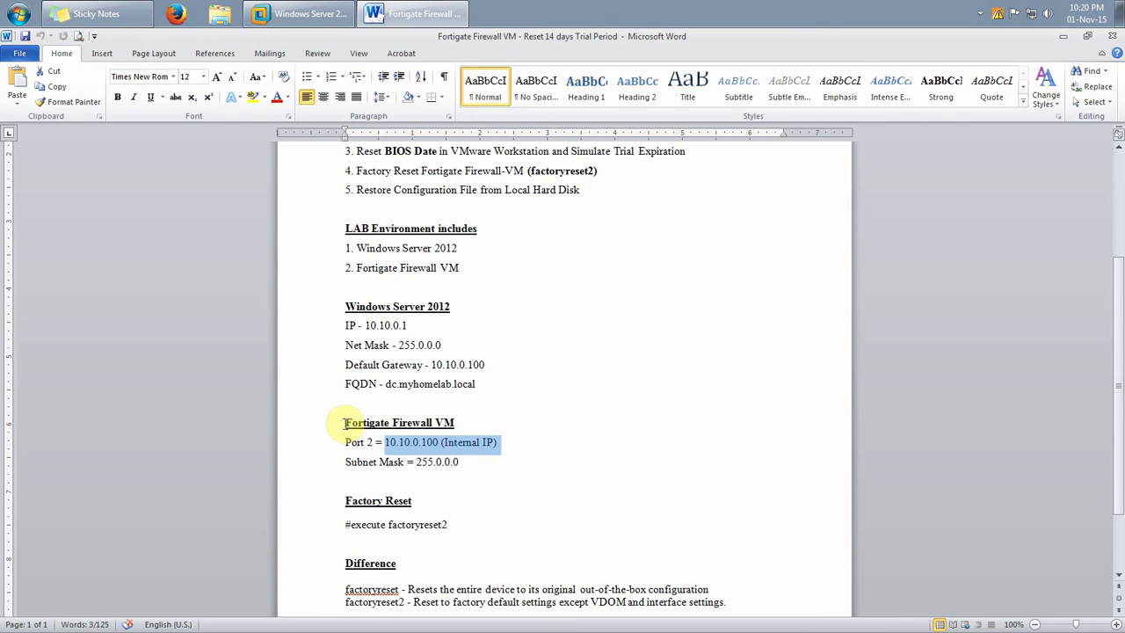
{"action": "left_click_drag", "start_coordinate": [343, 423], "coordinate": [510, 466]}
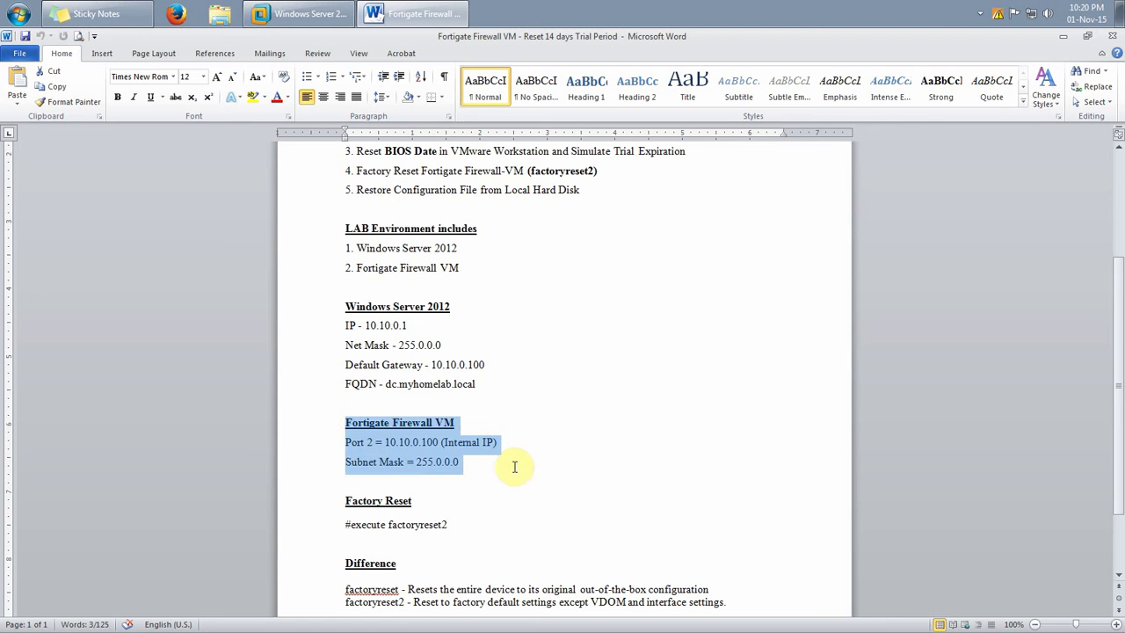
{"action": "left_click", "coordinate": [502, 477]}
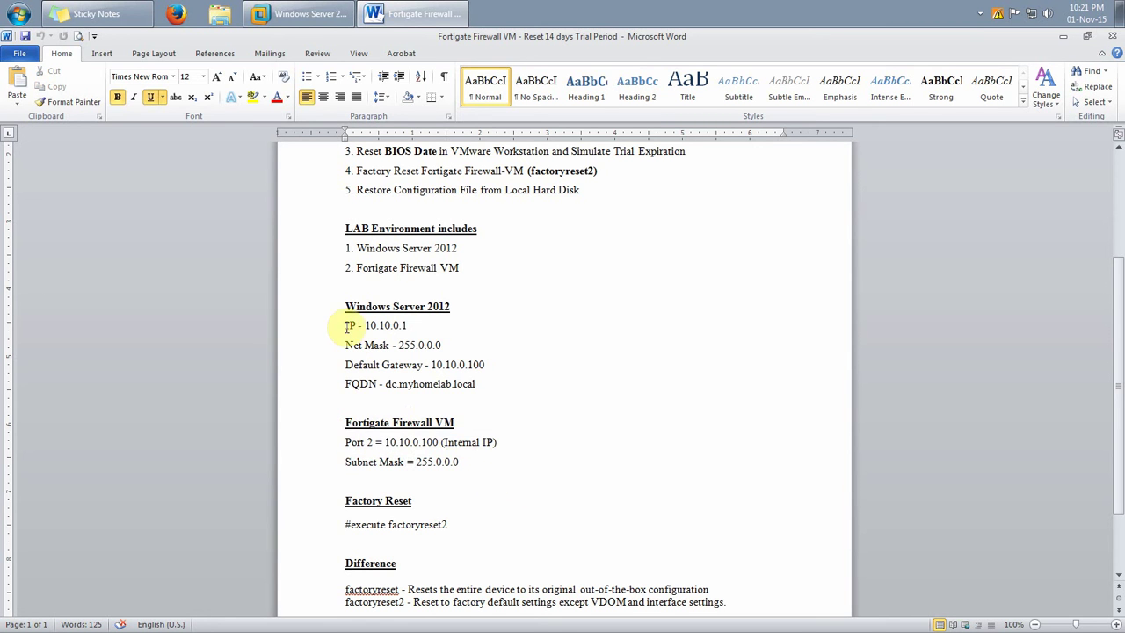
{"action": "left_click_drag", "start_coordinate": [344, 305], "coordinate": [489, 467]}
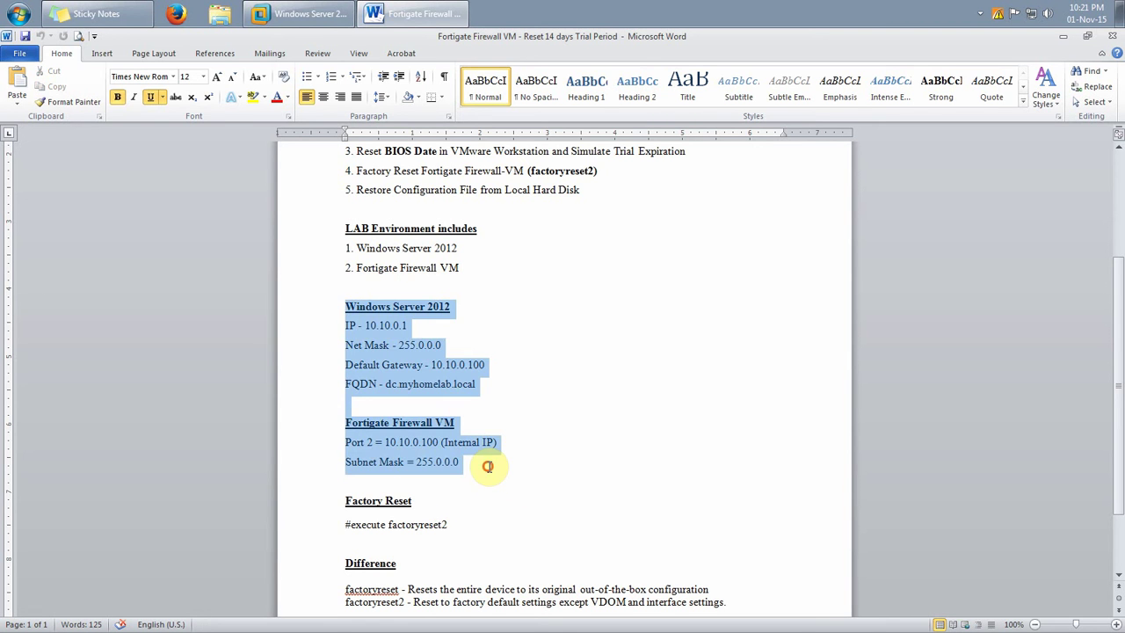
{"action": "left_click", "coordinate": [558, 327]}
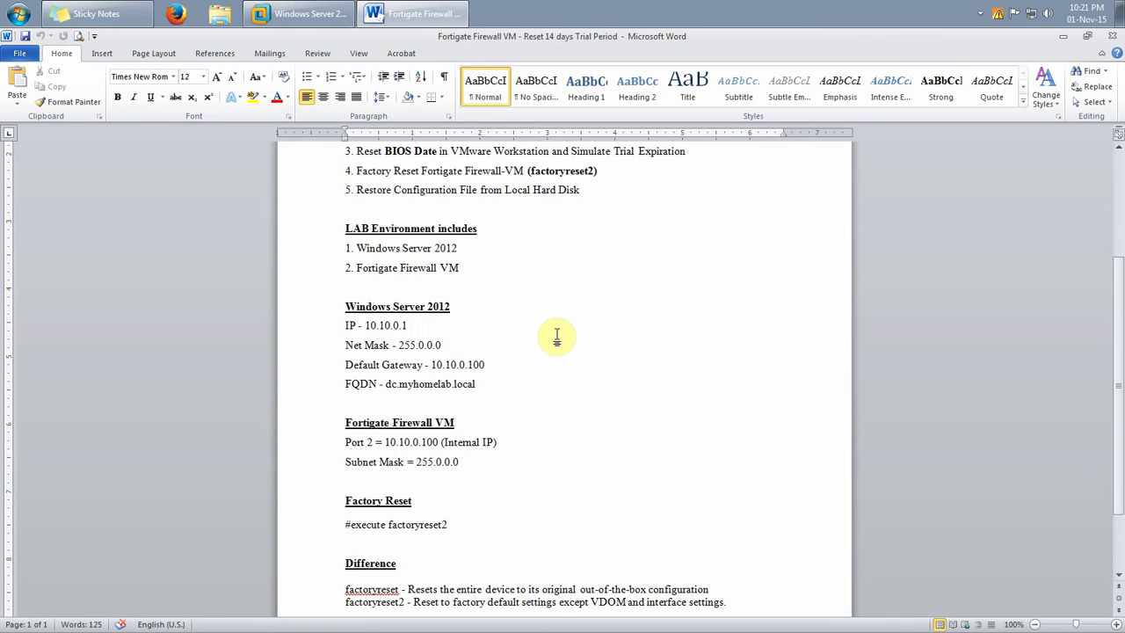
{"action": "scroll", "coordinate": [559, 333], "scroll_direction": "down", "scroll_amount": 2}
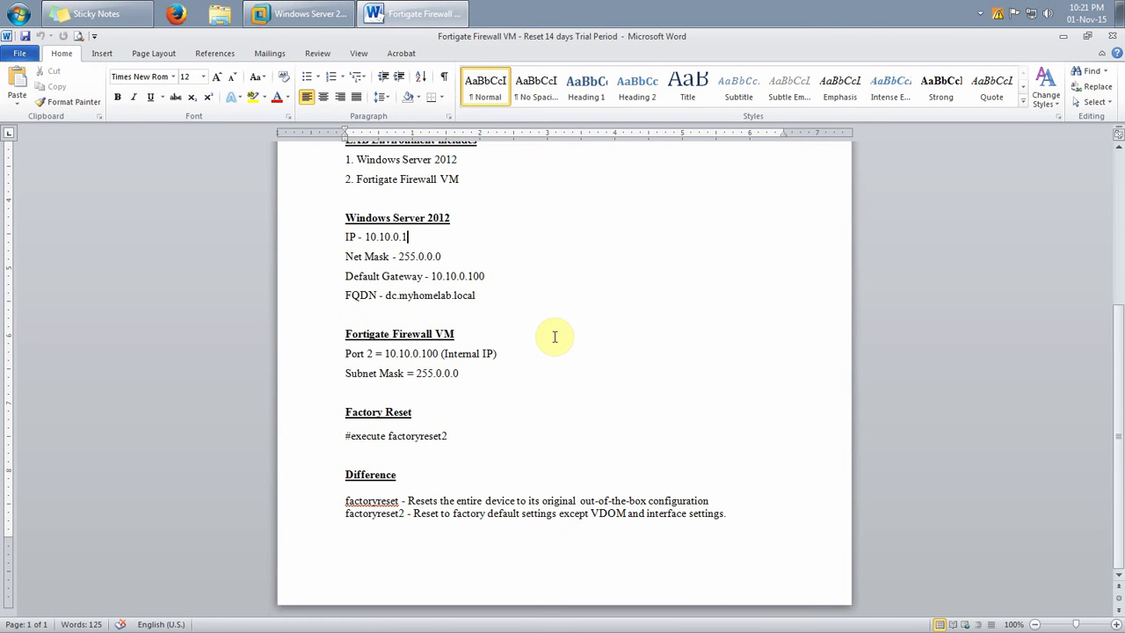
Mark the '#execute factoryreset2' command and the factoryreset term under Difference
{"action": "left_click_drag", "start_coordinate": [344, 438], "coordinate": [479, 436]}
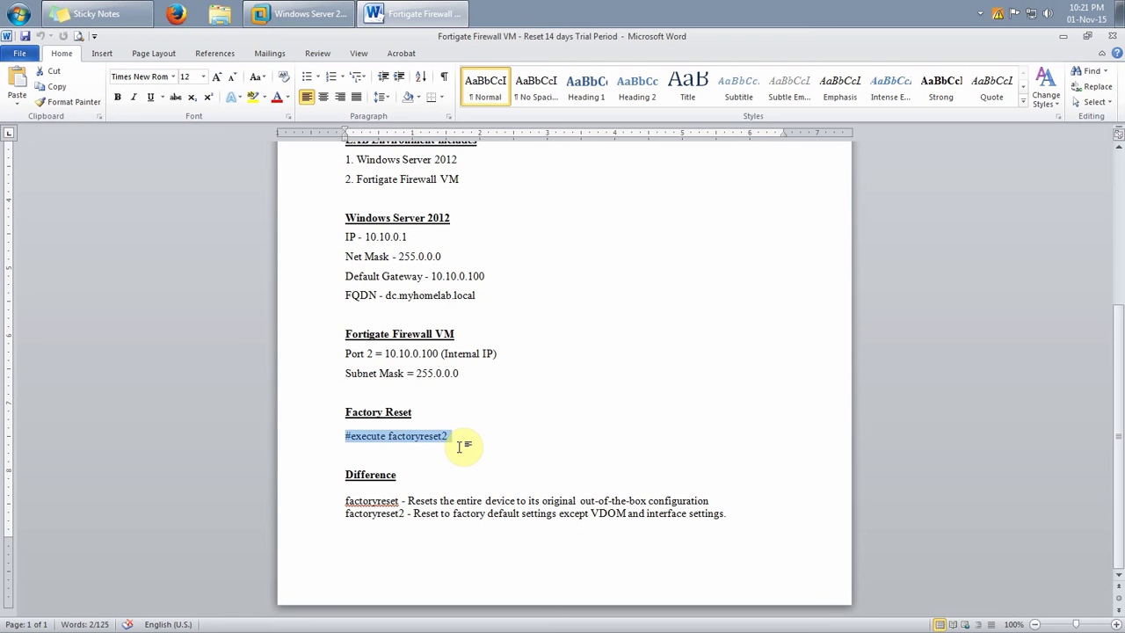
{"action": "left_click", "coordinate": [446, 439]}
{"action": "double_click", "coordinate": [443, 439]}
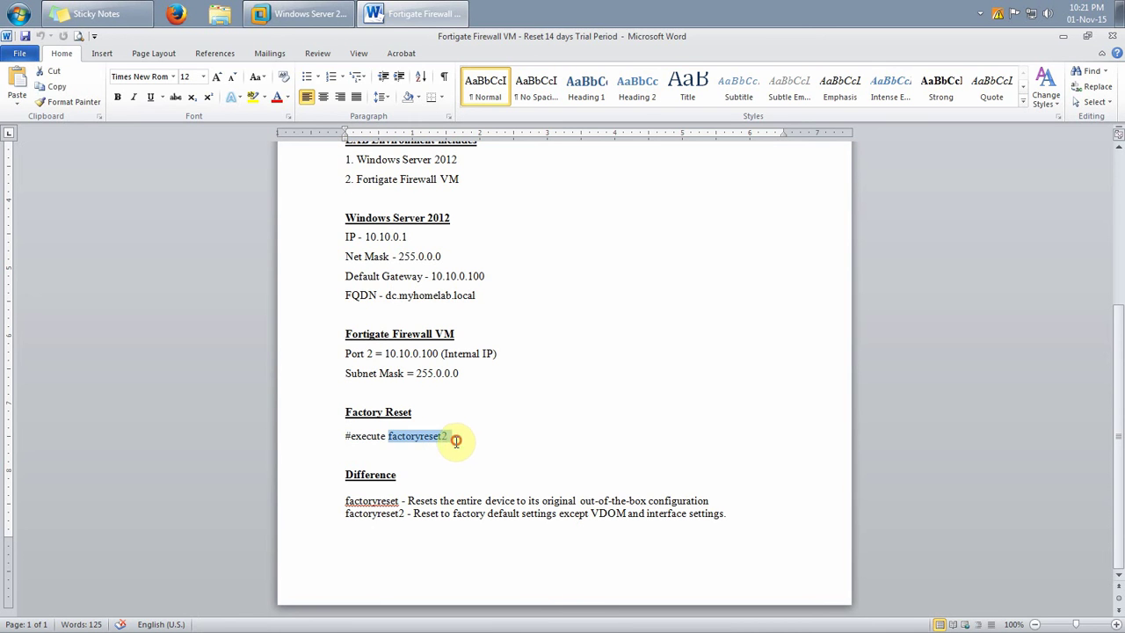
{"action": "left_click", "coordinate": [466, 448]}
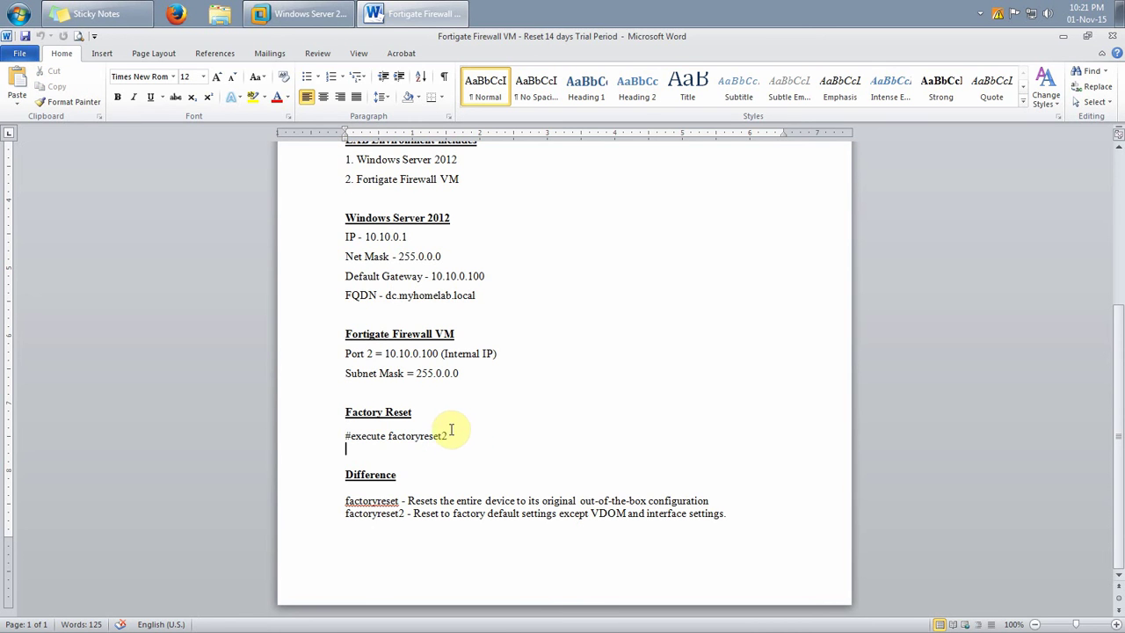
{"action": "left_click", "coordinate": [346, 502]}
{"action": "left_click_drag", "start_coordinate": [345, 502], "coordinate": [405, 517]}
{"action": "left_click", "coordinate": [343, 517]}
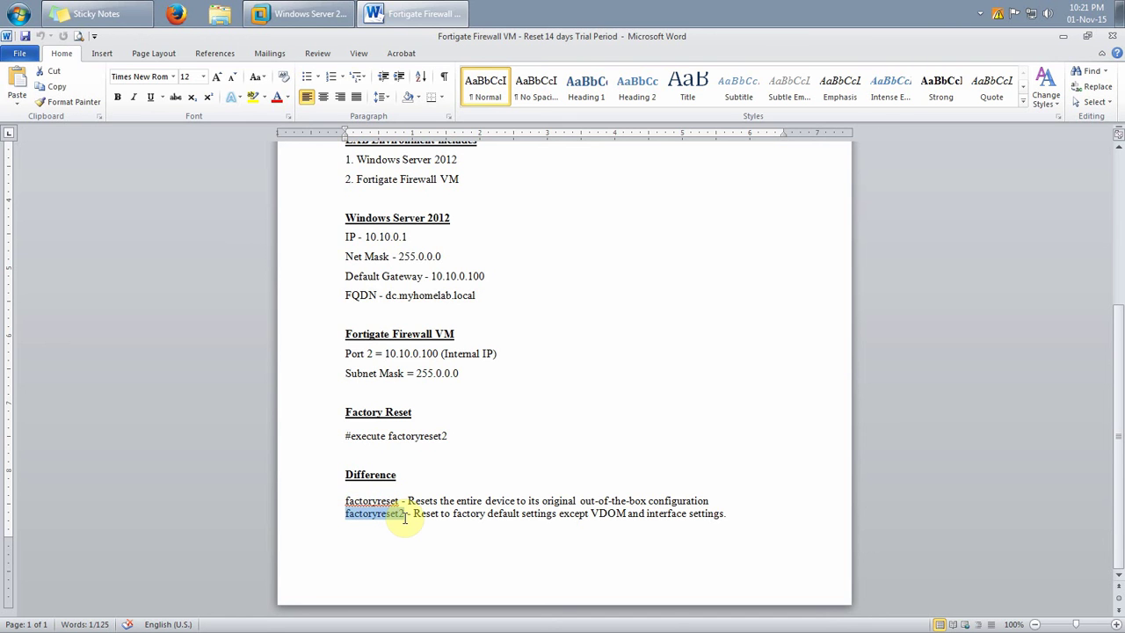
{"action": "left_click", "coordinate": [431, 452]}
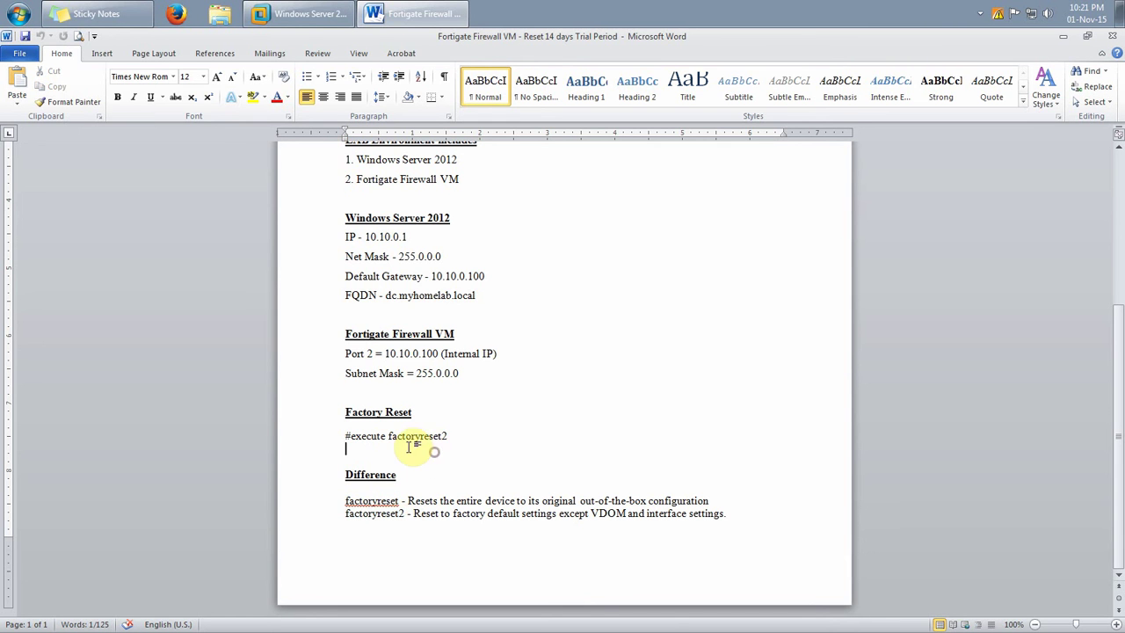
{"action": "left_click_drag", "start_coordinate": [389, 438], "coordinate": [448, 437]}
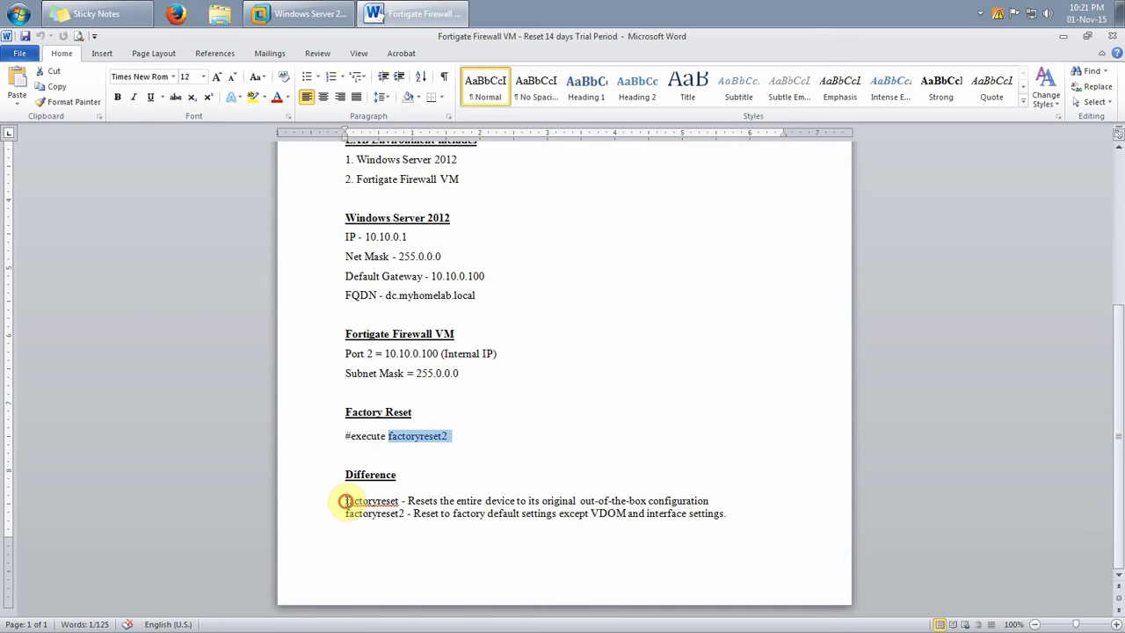
{"action": "left_click_drag", "start_coordinate": [345, 501], "coordinate": [400, 500]}
{"action": "left_click", "coordinate": [460, 435]}
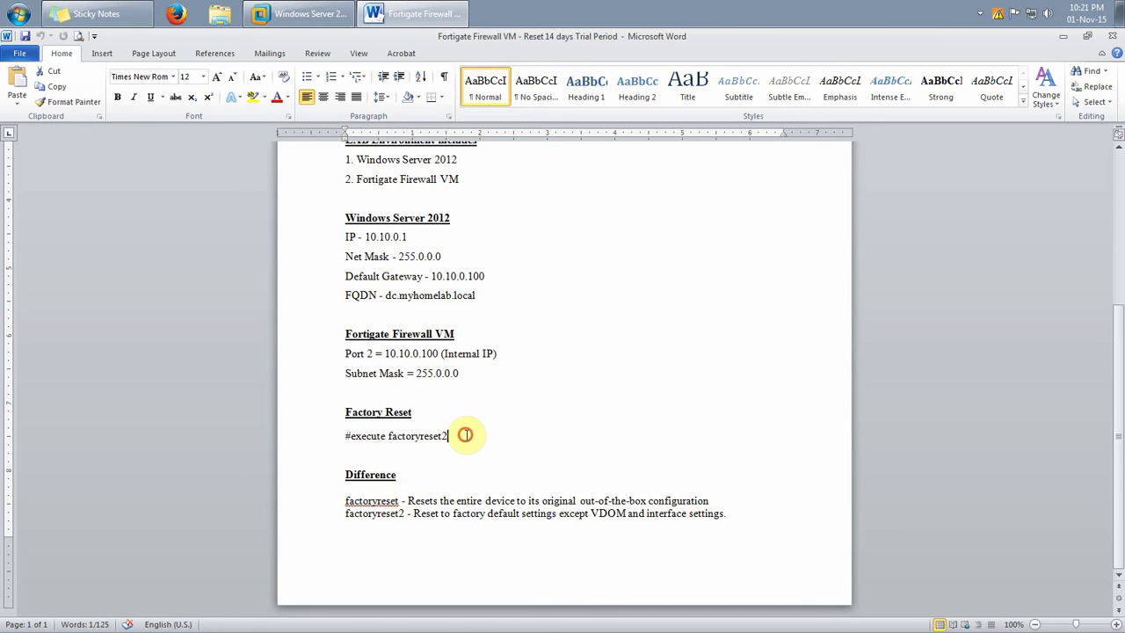
Mark factoryreset restoring out-of-the-box configuration versus factoryreset2 keeping VDOM and interface settings
{"action": "left_click_drag", "start_coordinate": [406, 500], "coordinate": [712, 499]}
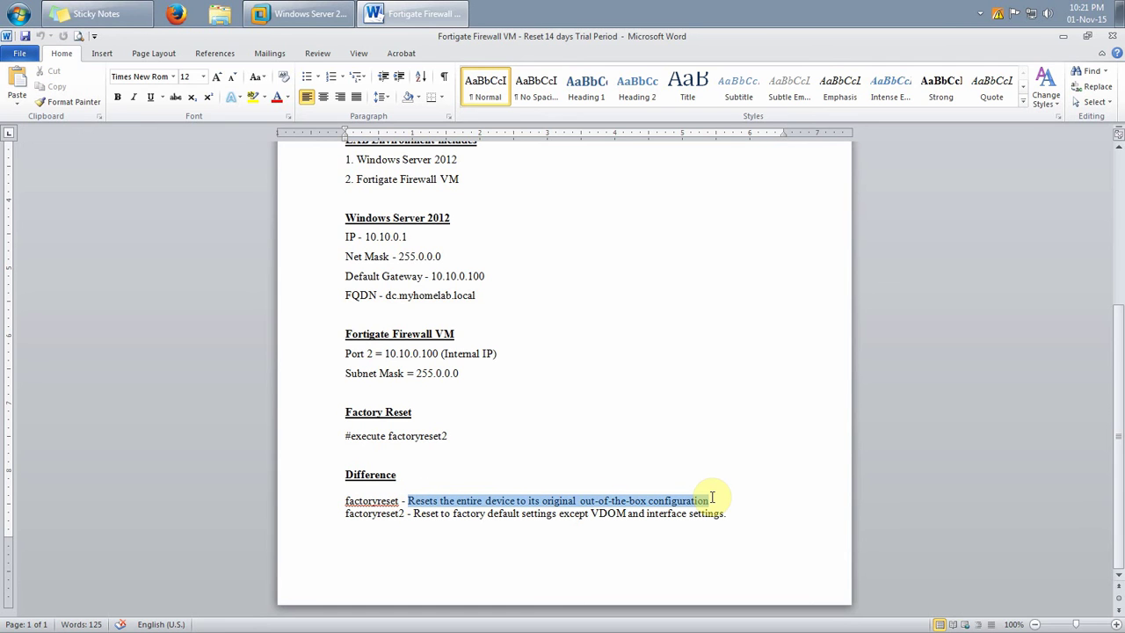
{"action": "left_click", "coordinate": [569, 485]}
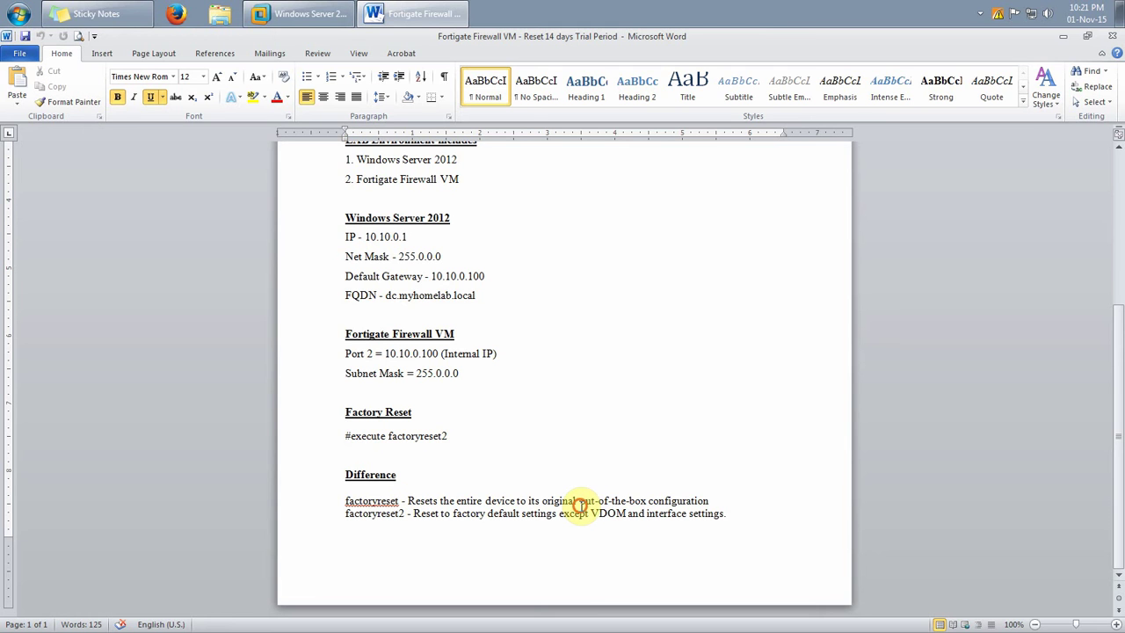
{"action": "left_click_drag", "start_coordinate": [579, 500], "coordinate": [700, 504]}
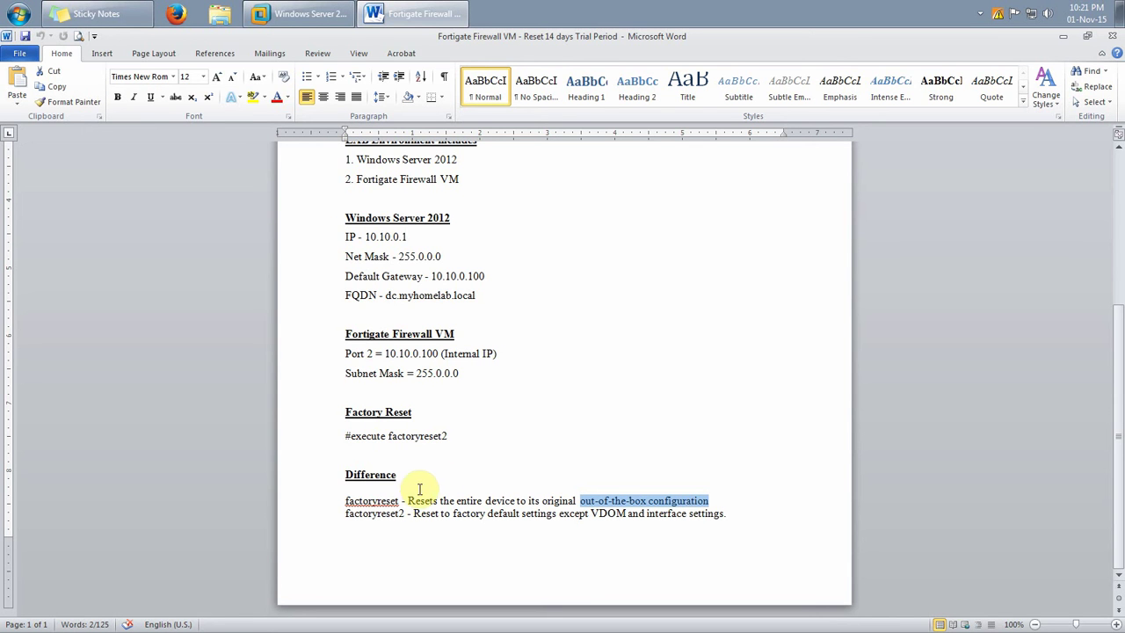
{"action": "left_click_drag", "start_coordinate": [407, 500], "coordinate": [709, 500]}
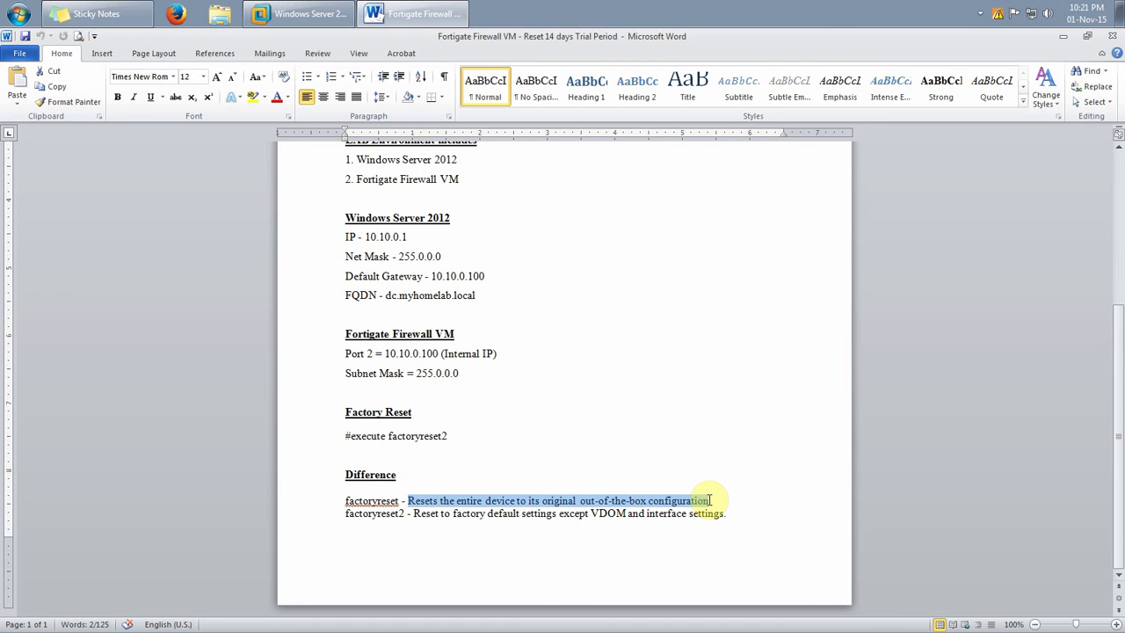
{"action": "left_click", "coordinate": [590, 448]}
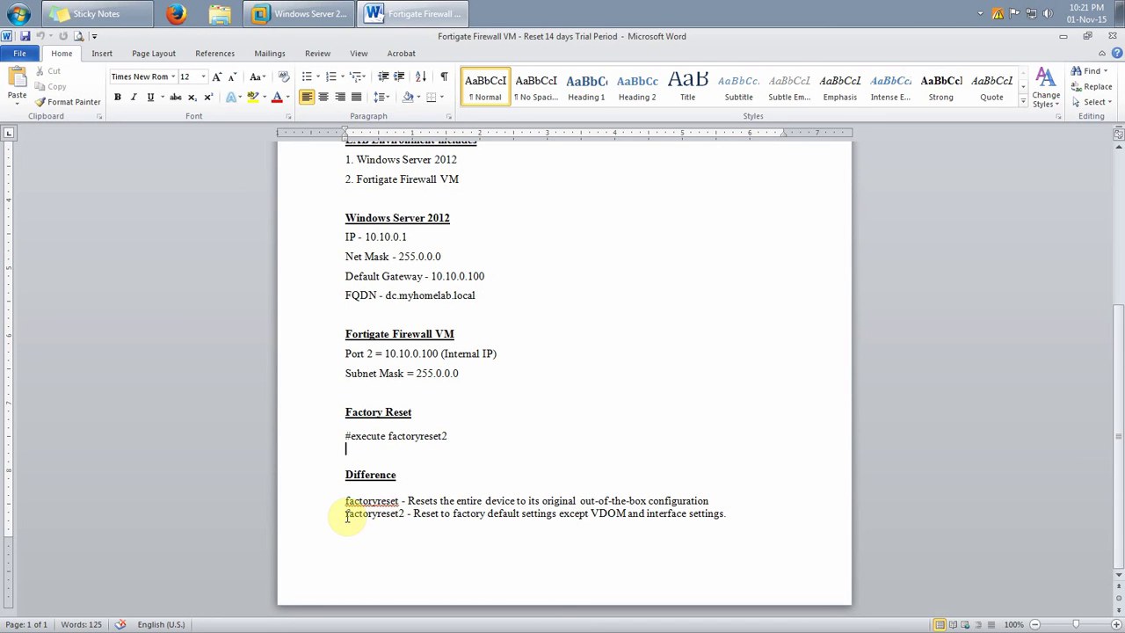
{"action": "left_click_drag", "start_coordinate": [345, 513], "coordinate": [405, 519]}
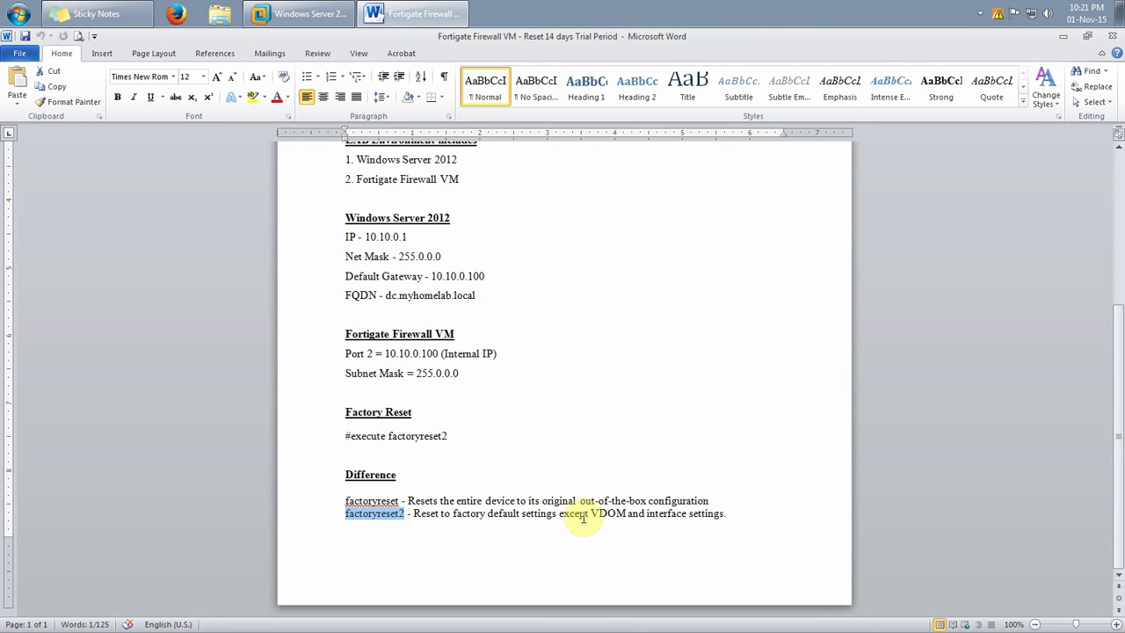
{"action": "left_click_drag", "start_coordinate": [587, 513], "coordinate": [634, 517]}
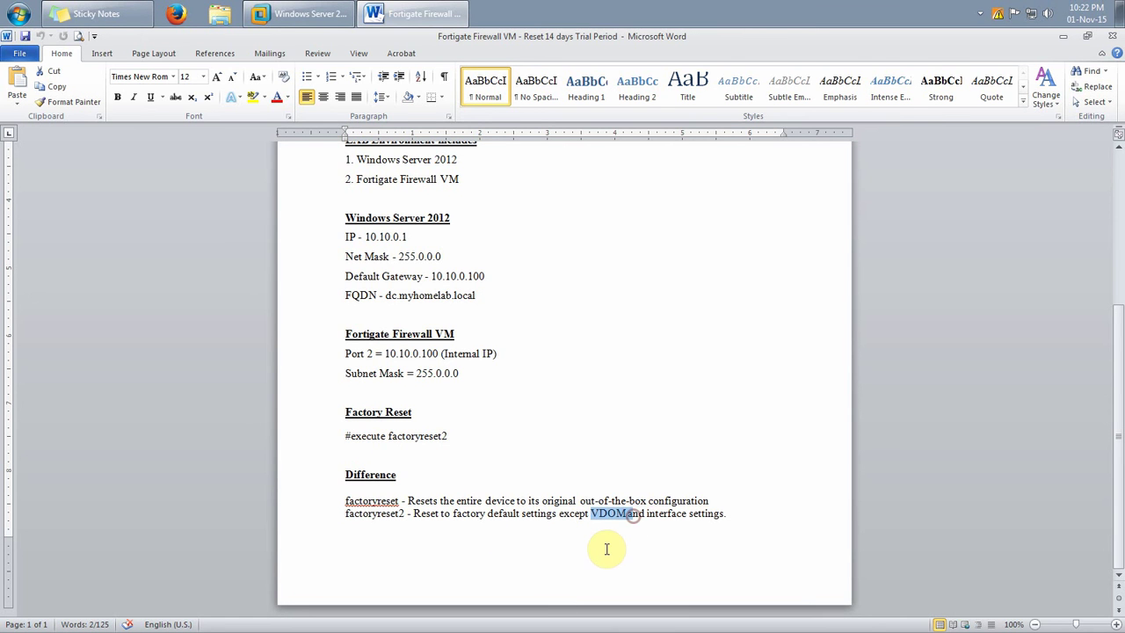
{"action": "left_click_drag", "start_coordinate": [590, 513], "coordinate": [709, 517]}
{"action": "left_click", "coordinate": [697, 532]}
{"action": "left_click_drag", "start_coordinate": [591, 513], "coordinate": [760, 513]}
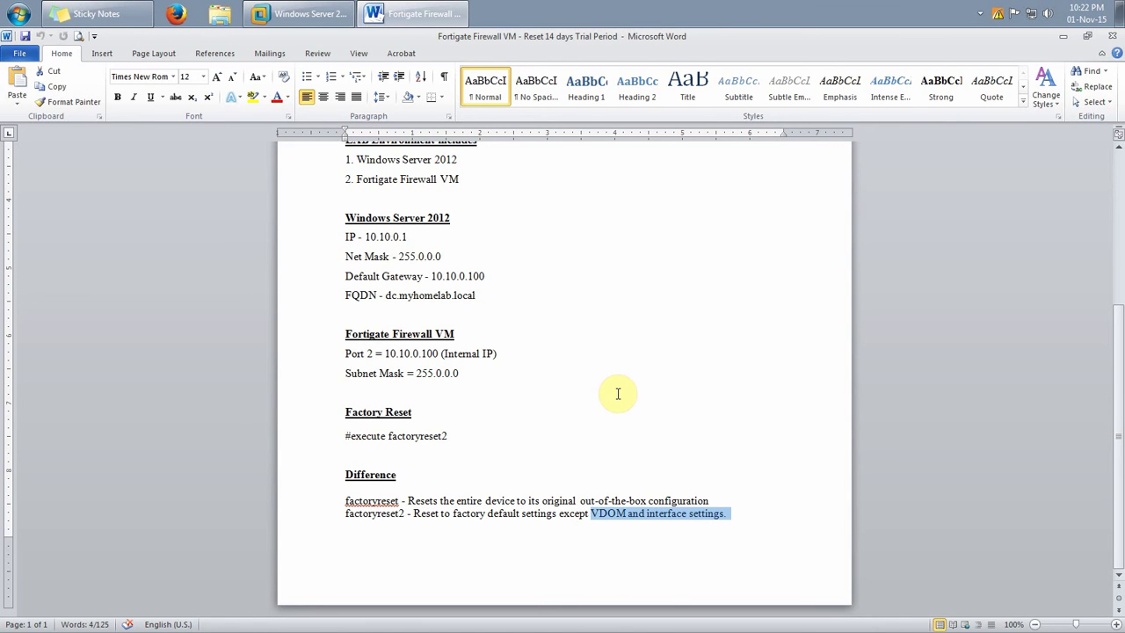
{"action": "left_click", "coordinate": [590, 530]}
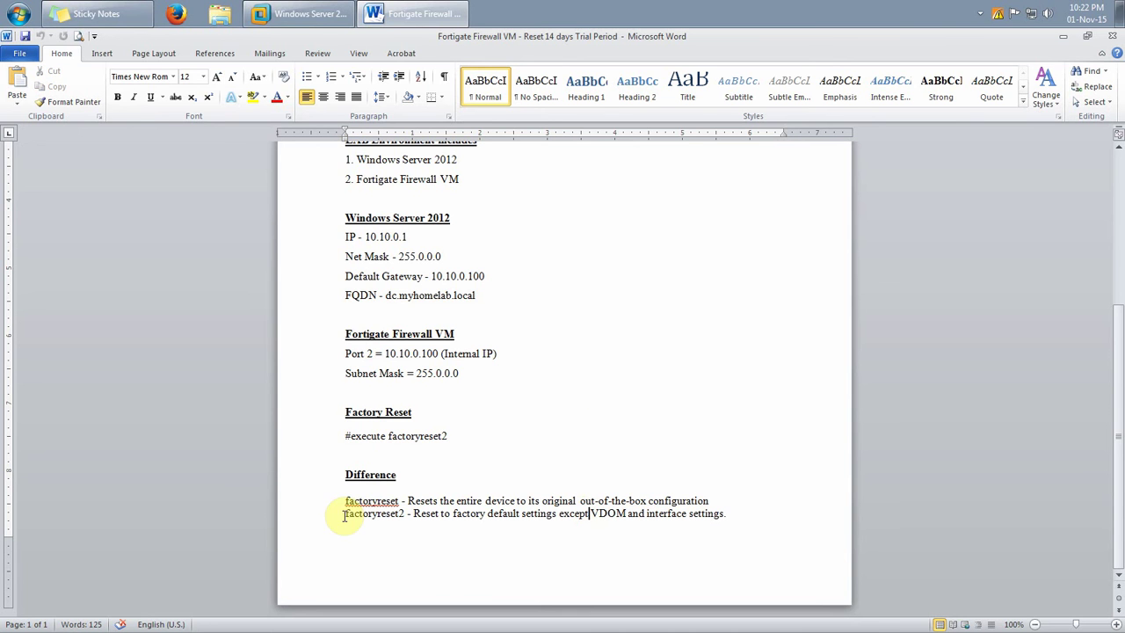
{"action": "left_click_drag", "start_coordinate": [389, 436], "coordinate": [484, 443]}
{"action": "scroll", "coordinate": [474, 444], "scroll_direction": "up", "scroll_amount": 6}
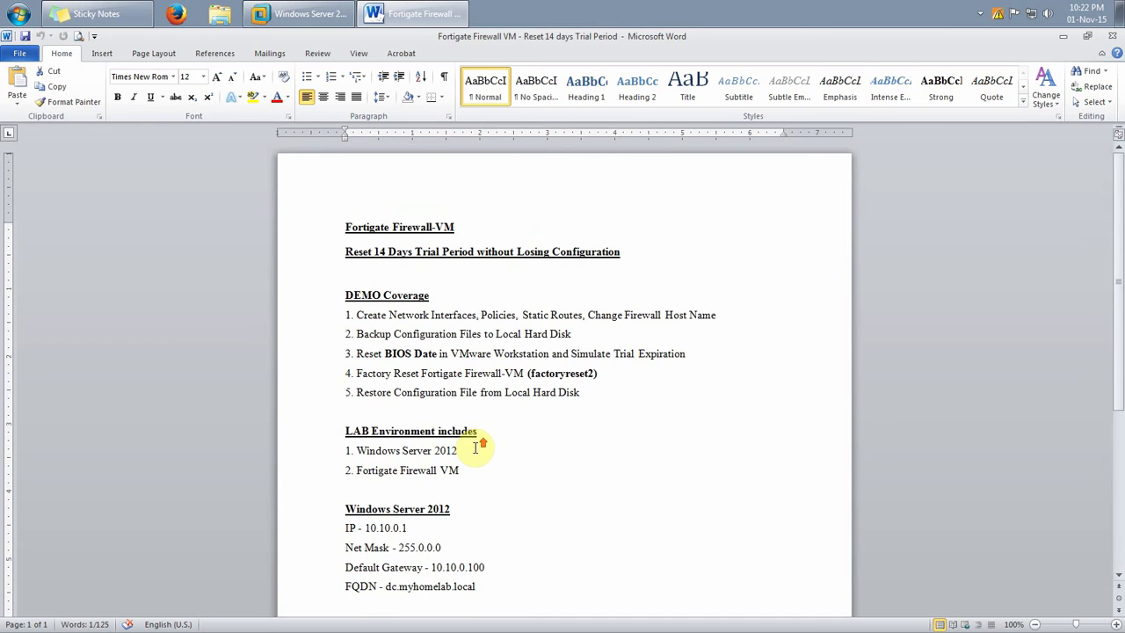
In VMware, check the server's computer name and domain dc.myhomelab.local, then show FortiGate-VM64
{"action": "key", "text": "alt+Tab"}
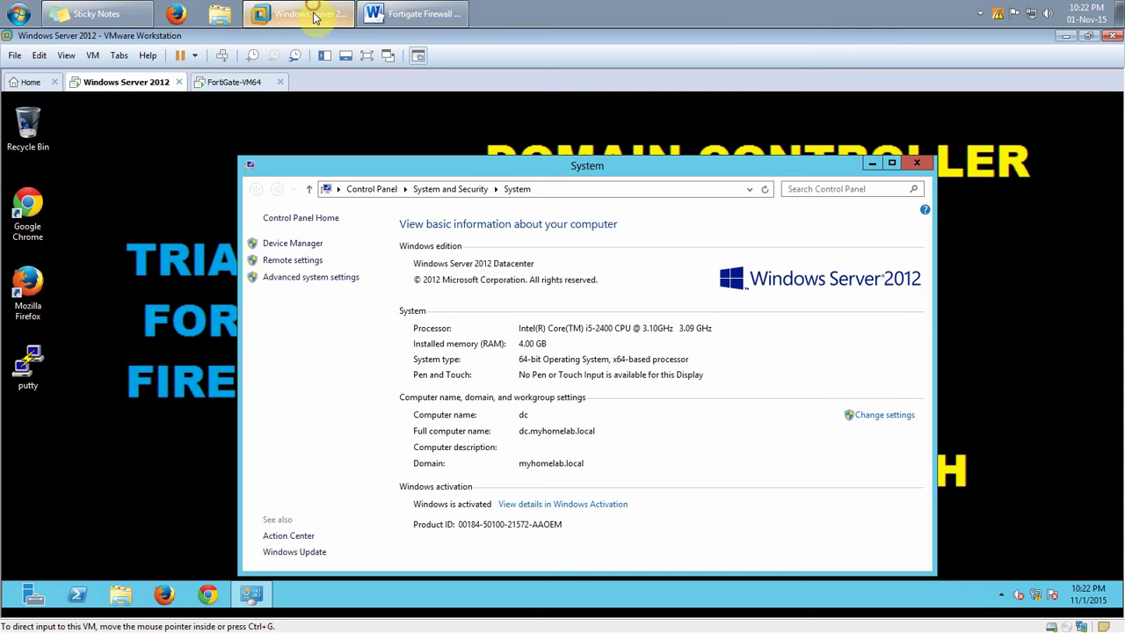
{"action": "left_click", "coordinate": [890, 164]}
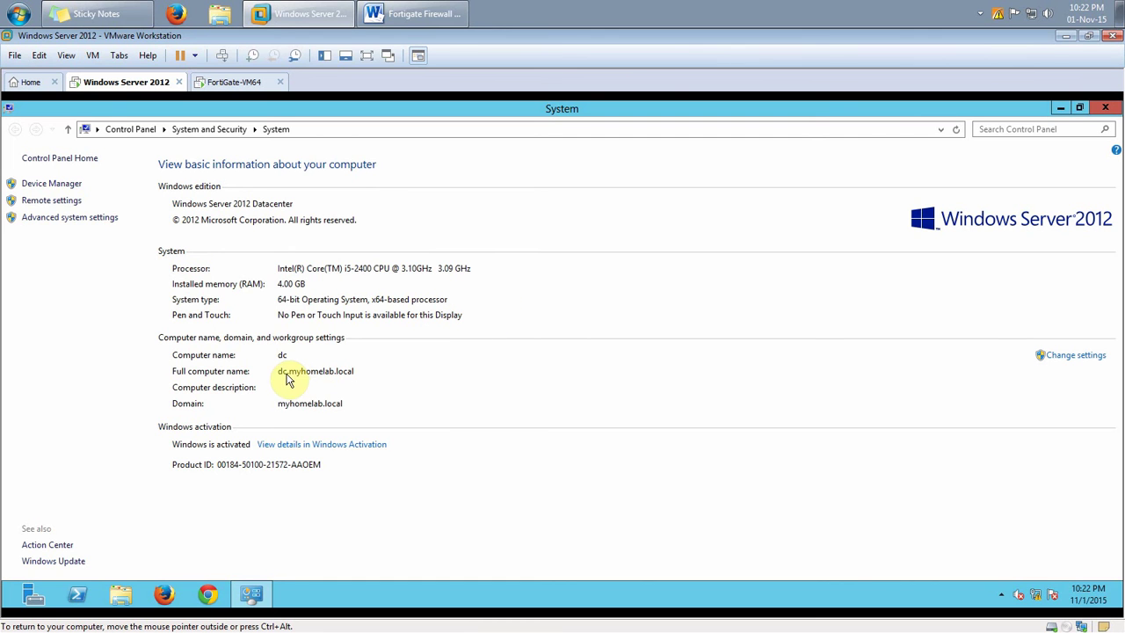
{"action": "left_click", "coordinate": [277, 375]}
{"action": "left_click", "coordinate": [359, 373]}
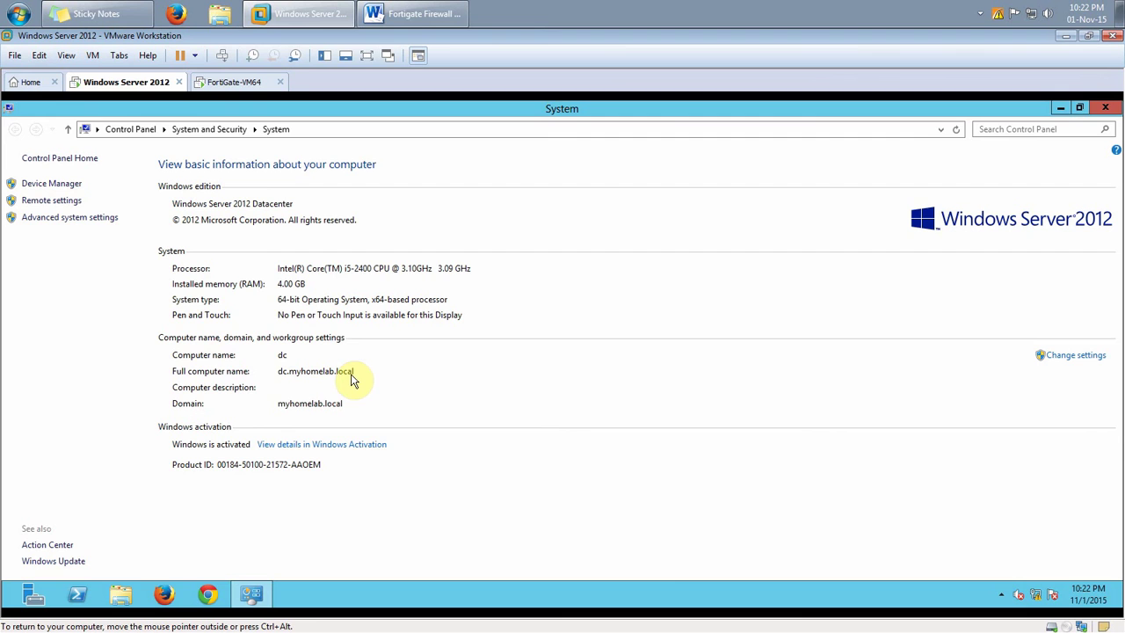
{"action": "left_click", "coordinate": [231, 82]}
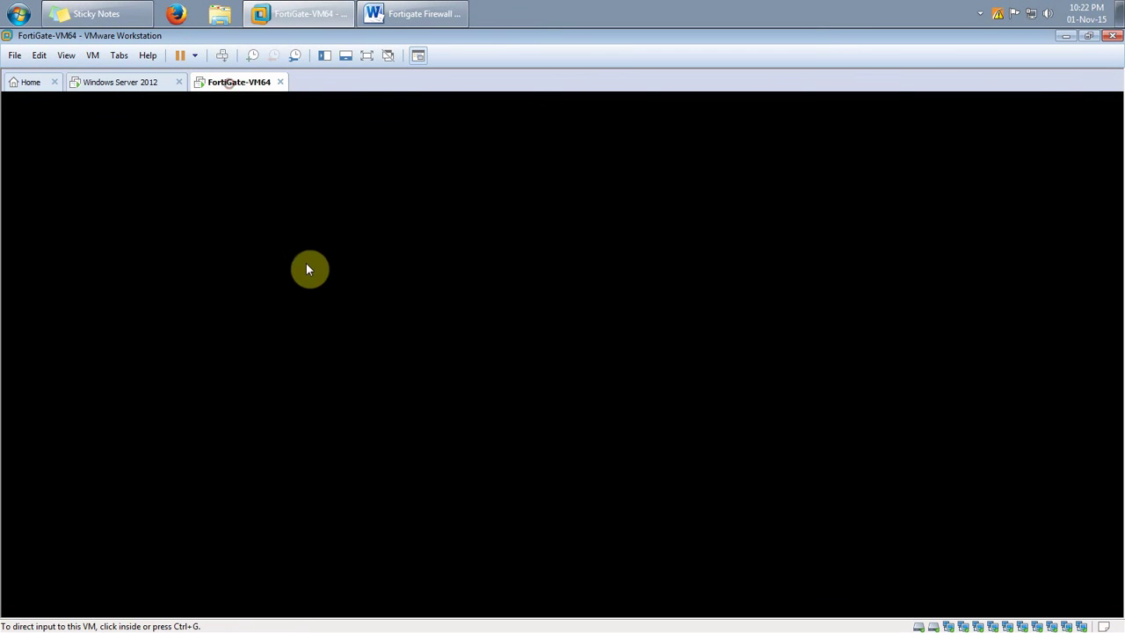
Log in to the FortiGate console as admin with a blank password, then bring Word forward
{"action": "left_click", "coordinate": [399, 317]}
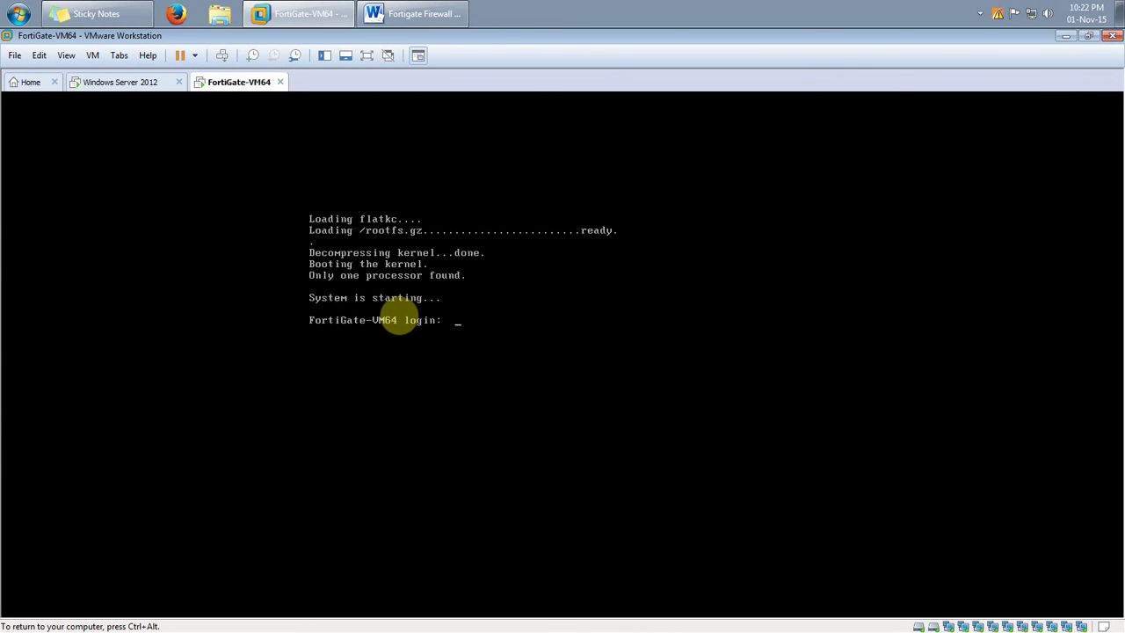
{"action": "key", "text": "ctrl+alt"}
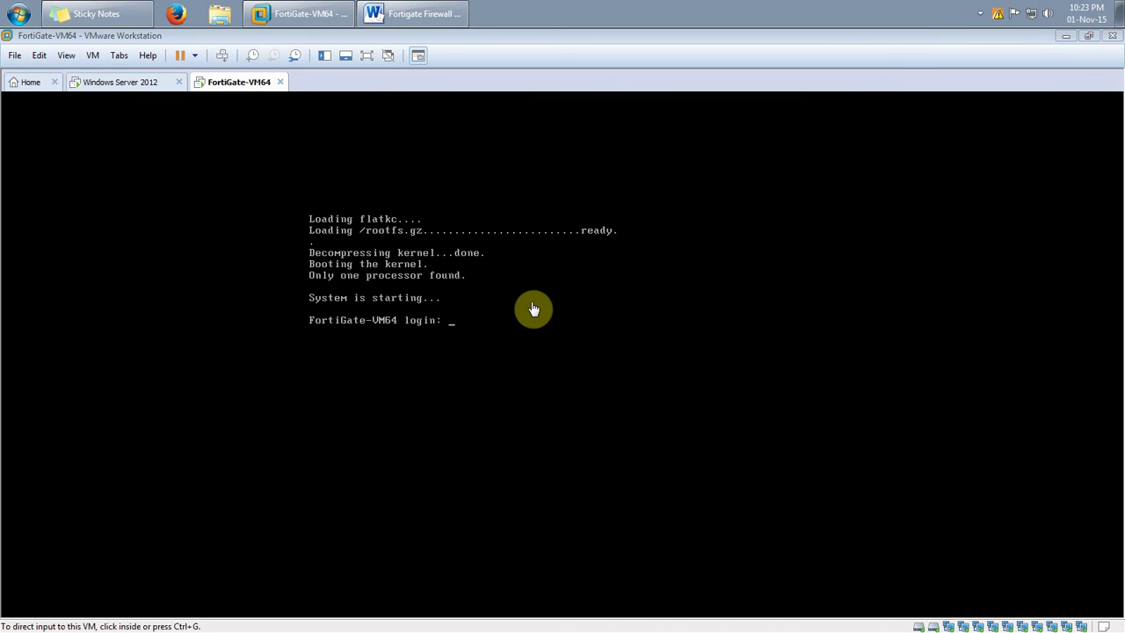
{"action": "left_click", "coordinate": [538, 310]}
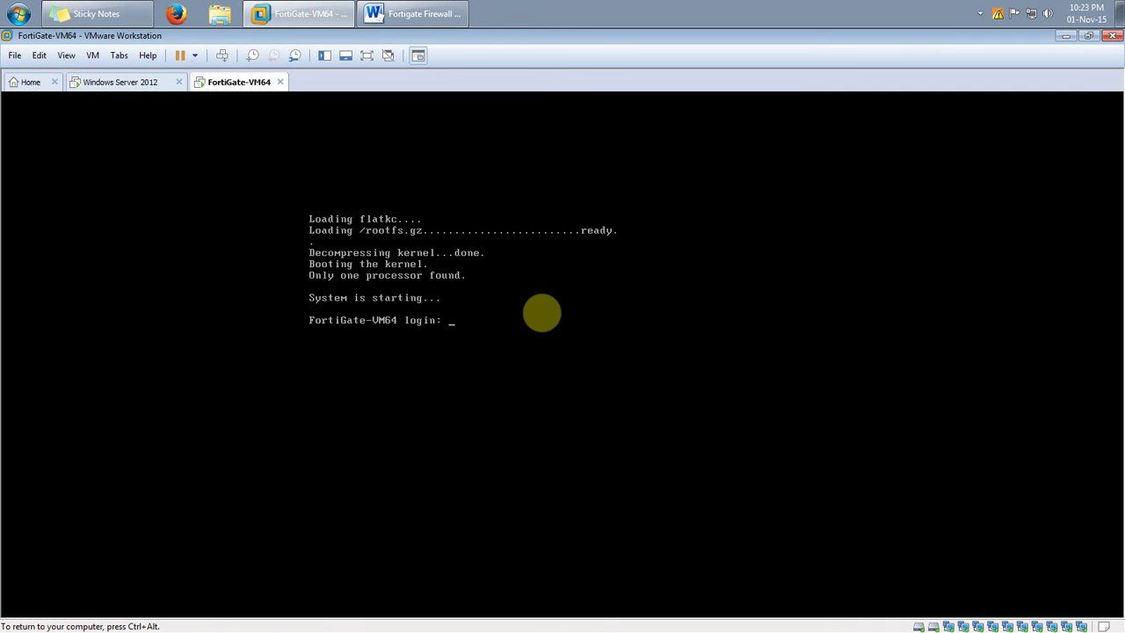
{"action": "type", "text": "admin"}
{"action": "key", "text": "Return"}
{"action": "key", "text": "Return"}
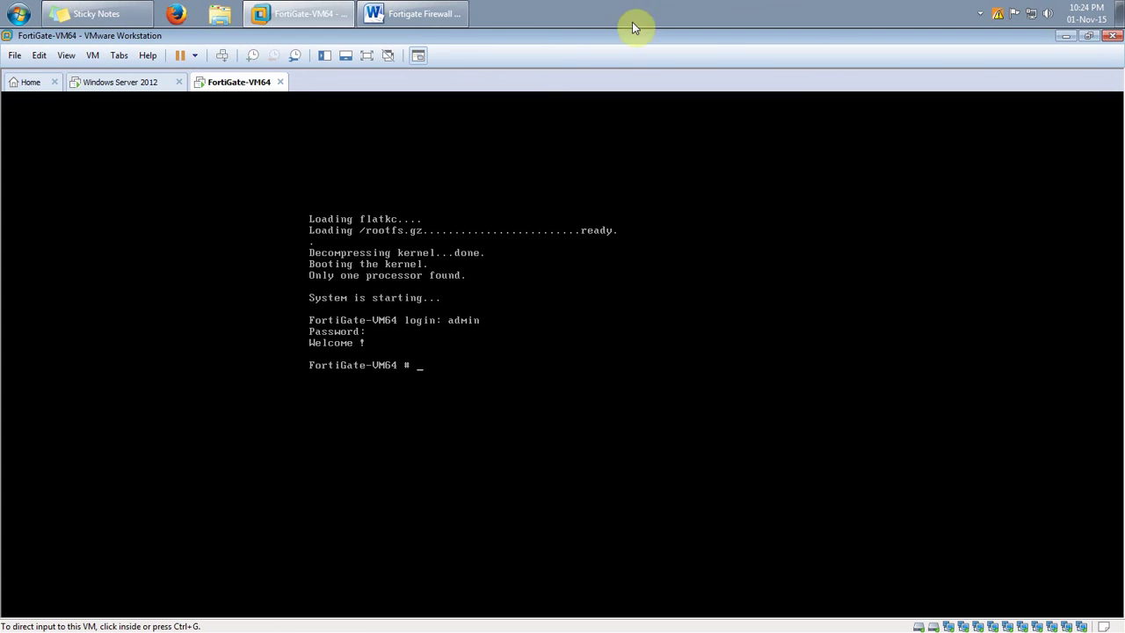
{"action": "left_click", "coordinate": [419, 16]}
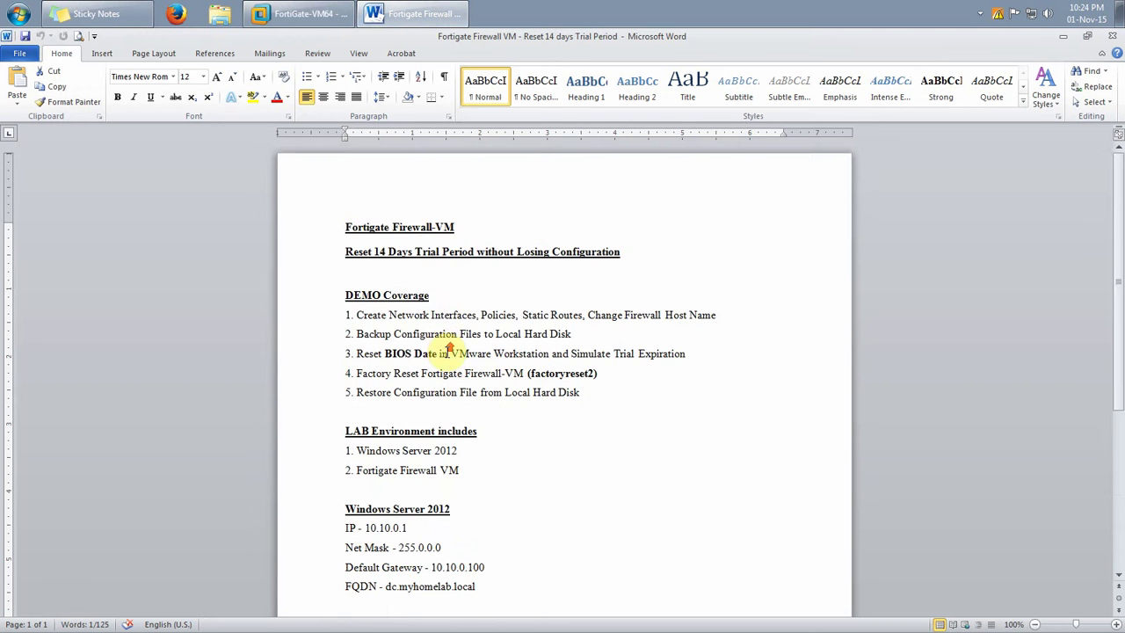
Highlight the firewall's internal IP 10.10.0.100 in the Word notes
{"action": "scroll", "coordinate": [453, 352], "scroll_direction": "down", "scroll_amount": 3}
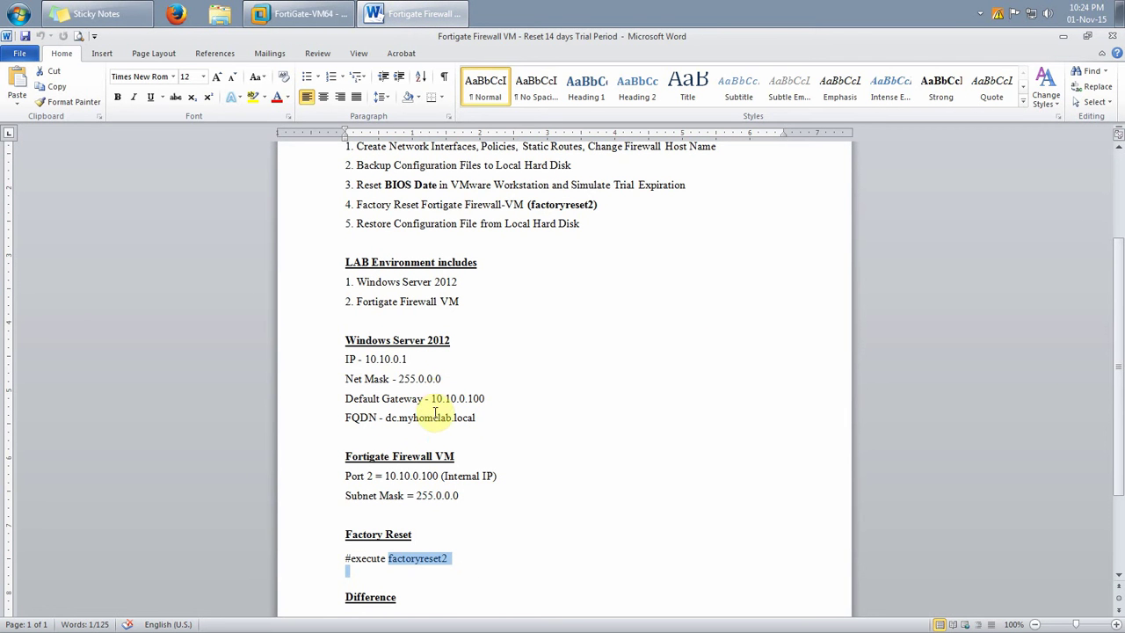
{"action": "left_click", "coordinate": [387, 475]}
{"action": "left_click_drag", "start_coordinate": [387, 475], "coordinate": [438, 476]}
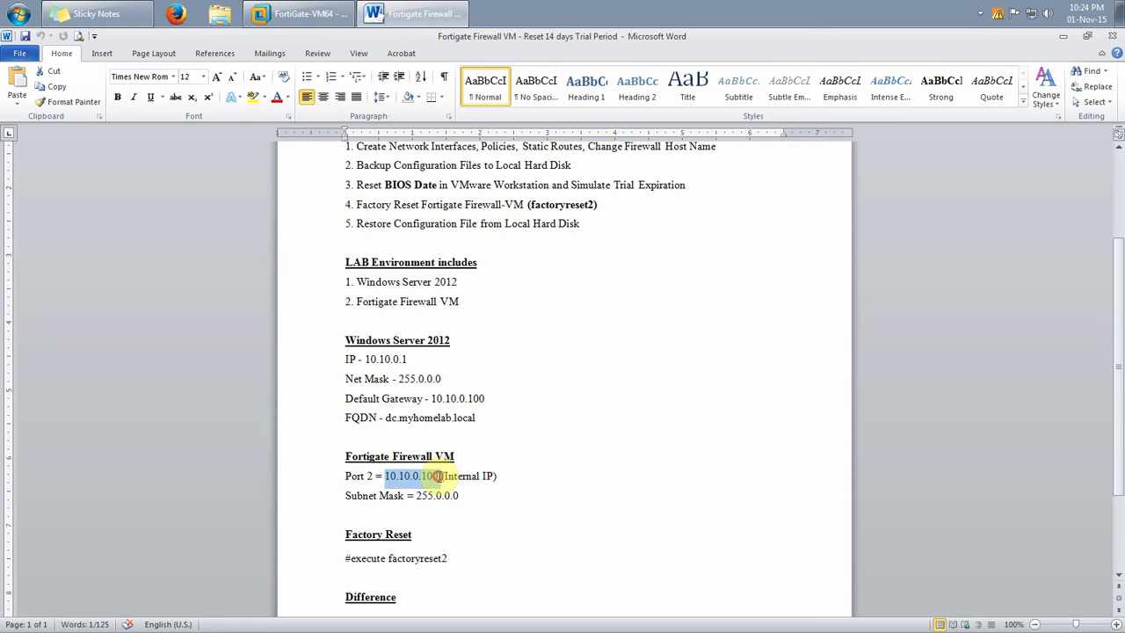
In the server VM's Firefox, browse to 10.10.0.100 and log in as admin with no password
{"action": "left_click", "coordinate": [434, 7]}
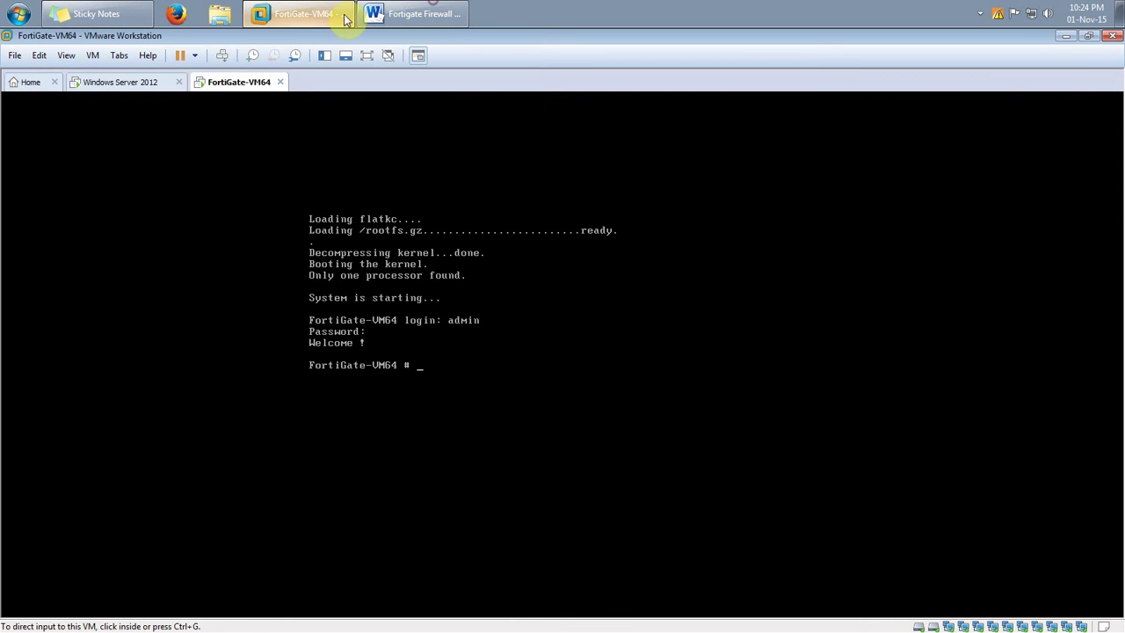
{"action": "left_click", "coordinate": [115, 82]}
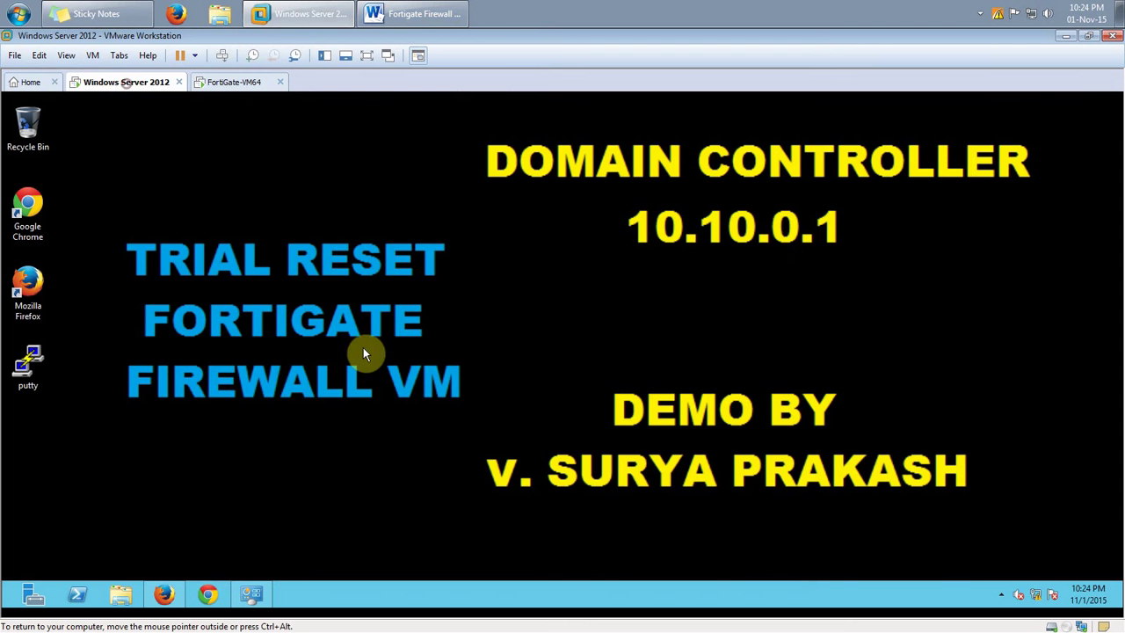
{"action": "left_click", "coordinate": [163, 594]}
{"action": "left_click", "coordinate": [285, 150]}
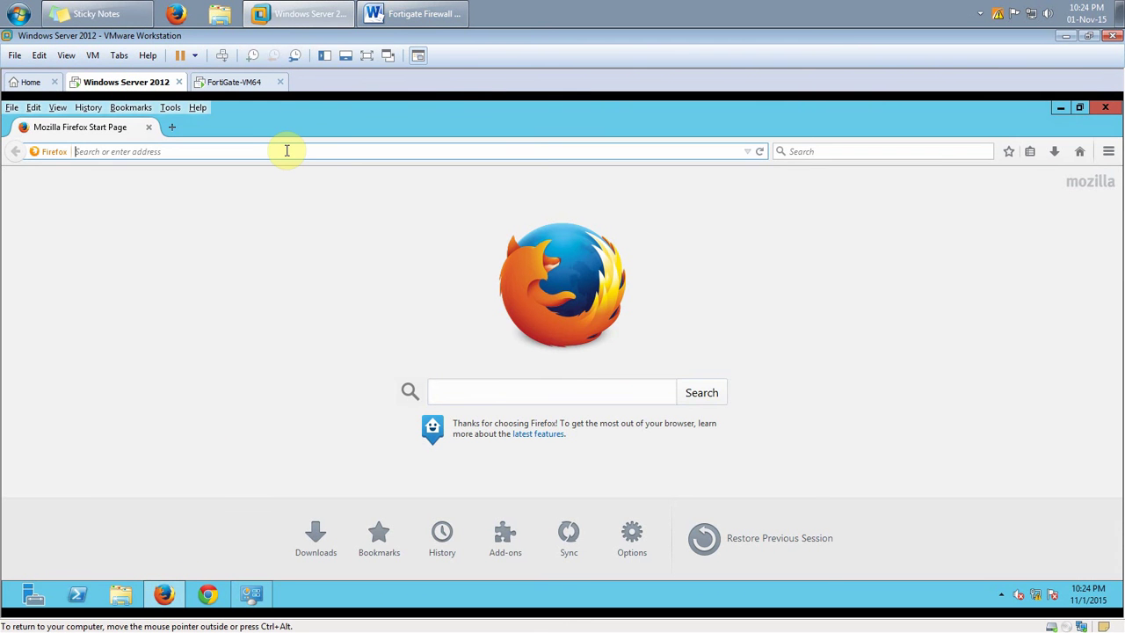
{"action": "type", "text": "10.10.0.100/"}
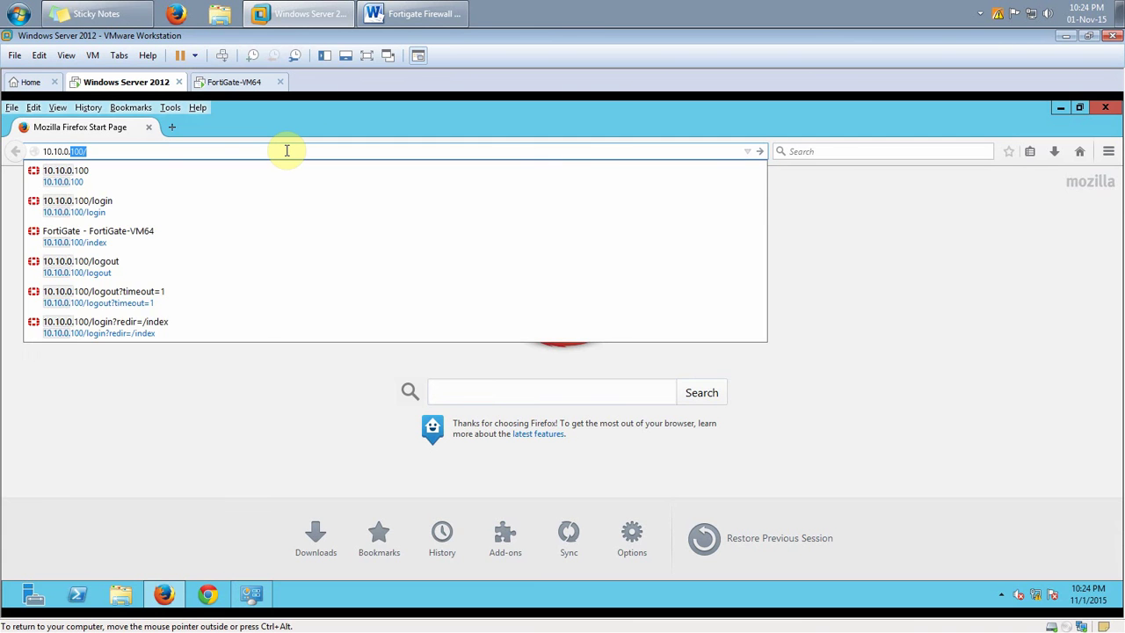
{"action": "key", "text": "Return"}
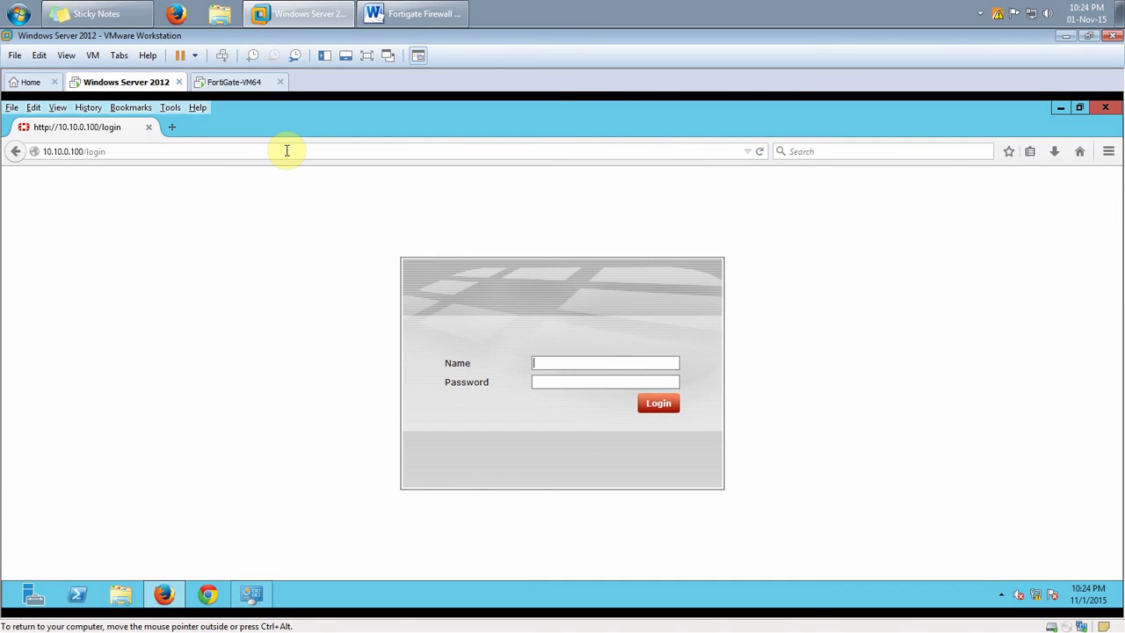
{"action": "type", "text": "admin"}
{"action": "key", "text": "Return"}
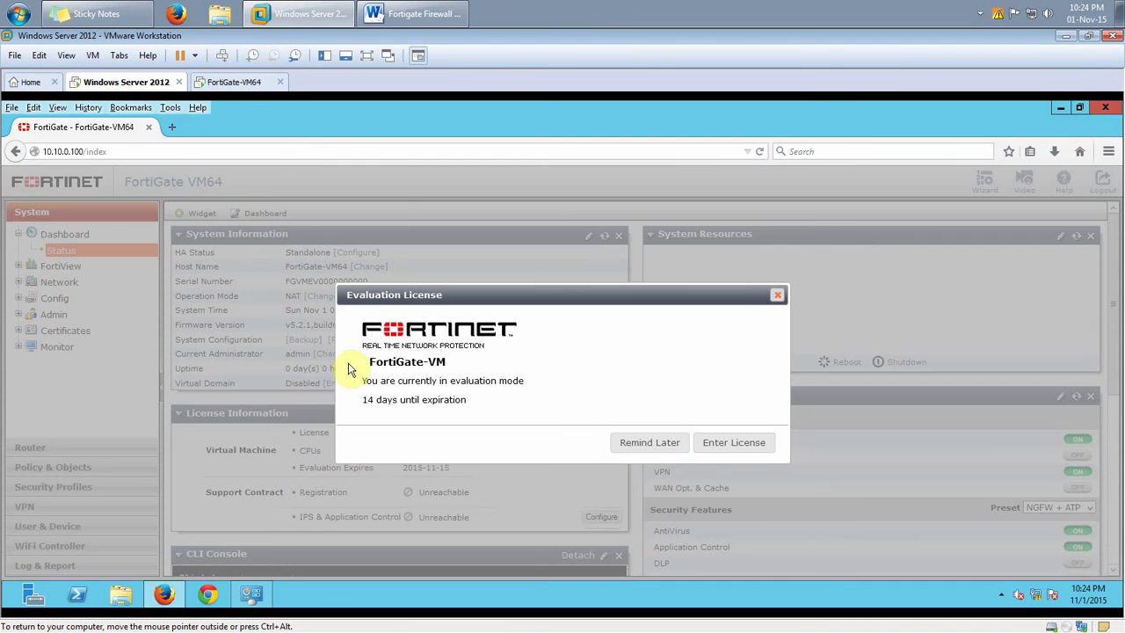
Highlight '14 days until expiration' and compare it with the Reset BIOS Date step in the notes
{"action": "left_click_drag", "start_coordinate": [364, 399], "coordinate": [479, 404]}
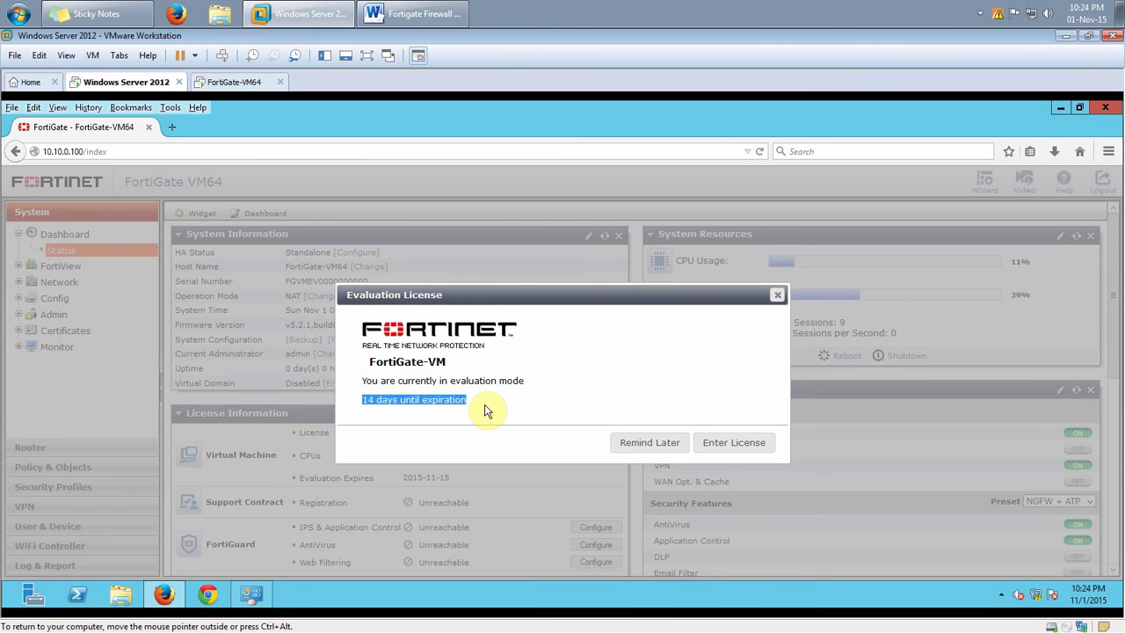
{"action": "left_click", "coordinate": [413, 14]}
{"action": "scroll", "coordinate": [507, 397], "scroll_direction": "up", "scroll_amount": 2}
{"action": "left_click_drag", "start_coordinate": [355, 319], "coordinate": [709, 318]}
{"action": "left_click", "coordinate": [304, 11]}
{"action": "left_click_drag", "start_coordinate": [474, 407], "coordinate": [348, 406]}
{"action": "left_click", "coordinate": [427, 12]}
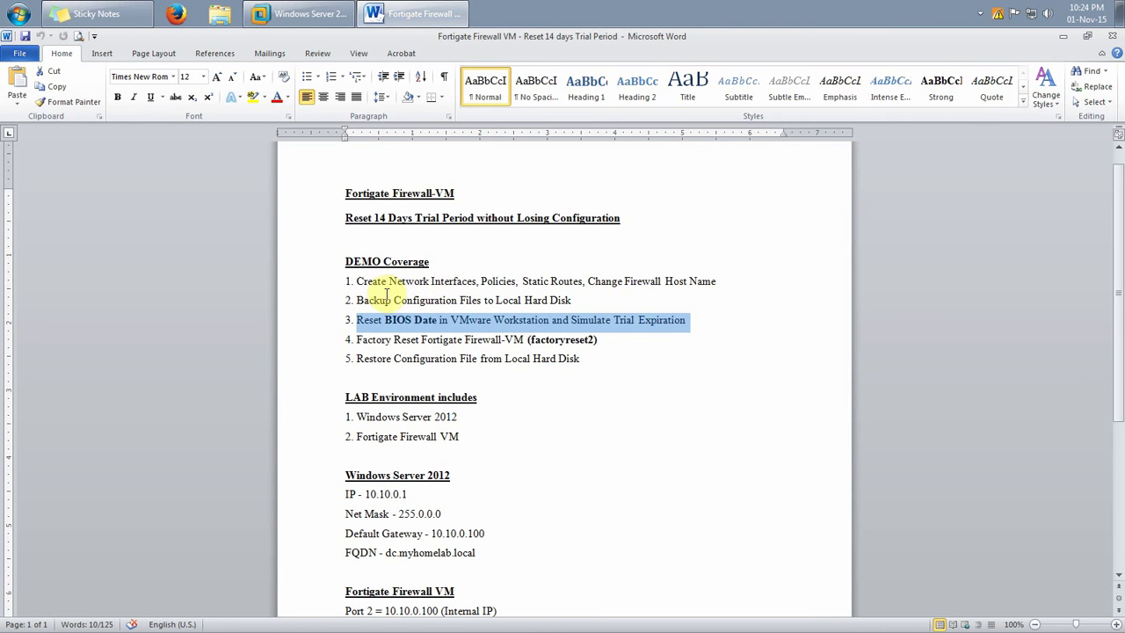
Mark 'Create Network Interfaces' in demo item 1, then go back to the FortiGate VM
{"action": "left_click_drag", "start_coordinate": [355, 281], "coordinate": [715, 281]}
{"action": "left_click", "coordinate": [610, 282]}
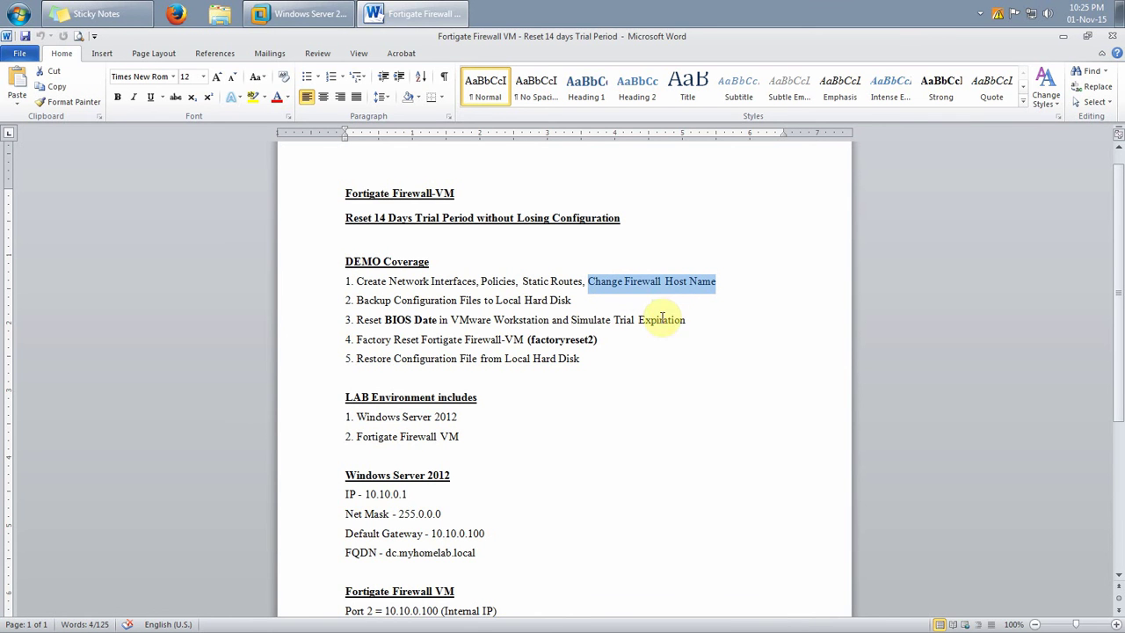
{"action": "left_click", "coordinate": [329, 7]}
{"action": "left_click", "coordinate": [406, 293]}
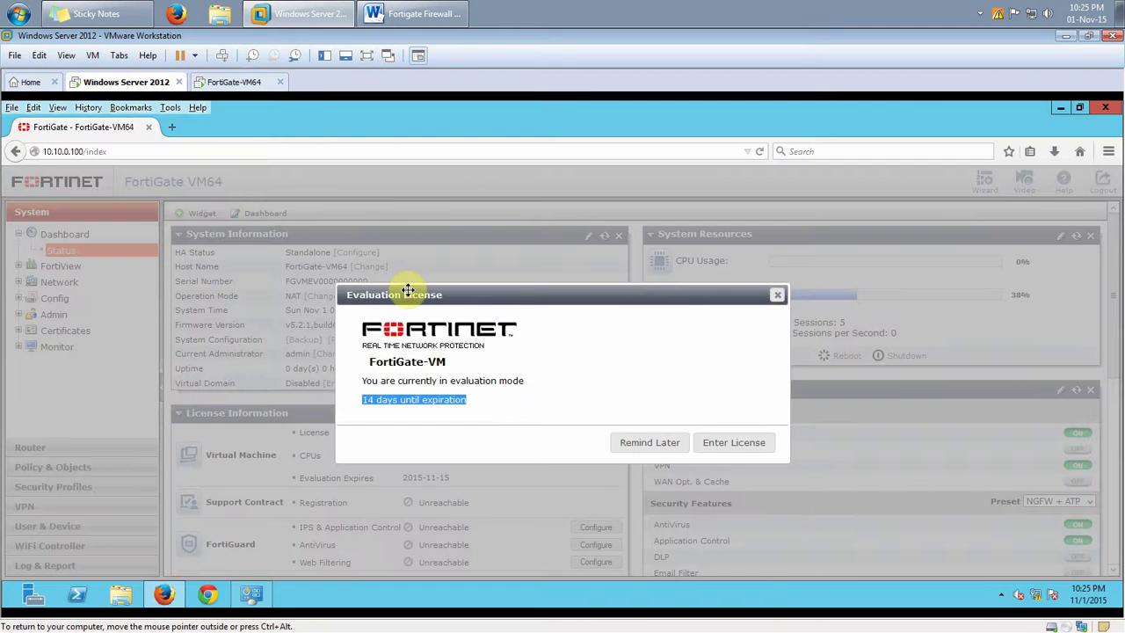
Choose Remind Later on the licence notice and highlight the host name FortiGate-VM64
{"action": "left_click", "coordinate": [249, 82]}
{"action": "left_click", "coordinate": [421, 391]}
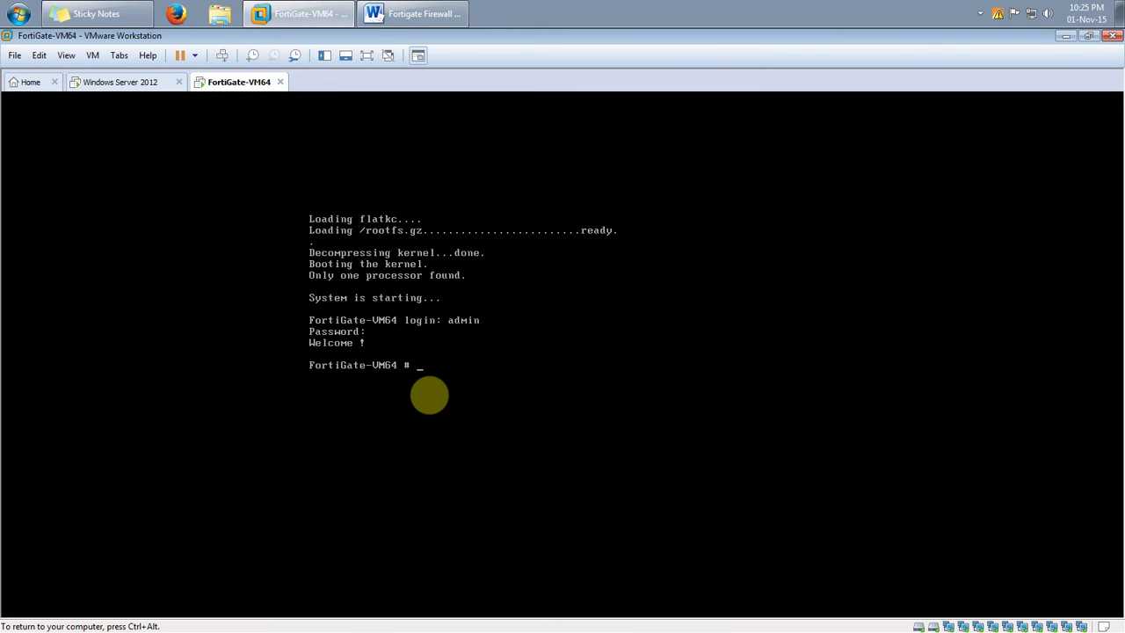
{"action": "key", "text": "ctrl+alt"}
{"action": "left_click", "coordinate": [119, 82]}
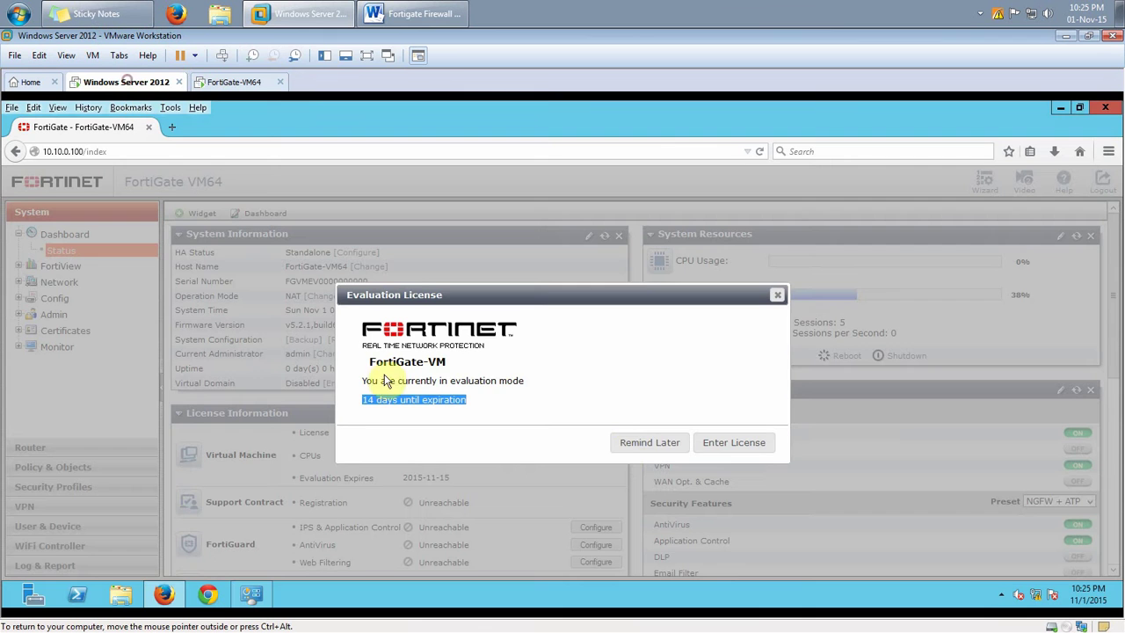
{"action": "left_click", "coordinate": [639, 441]}
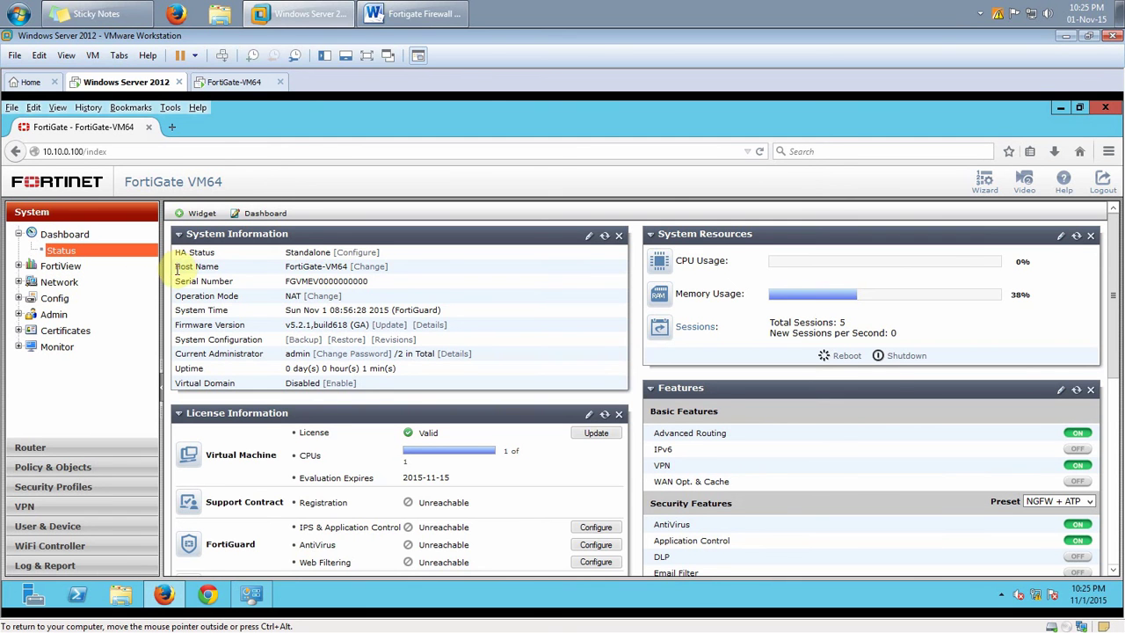
{"action": "left_click_drag", "start_coordinate": [174, 266], "coordinate": [408, 270]}
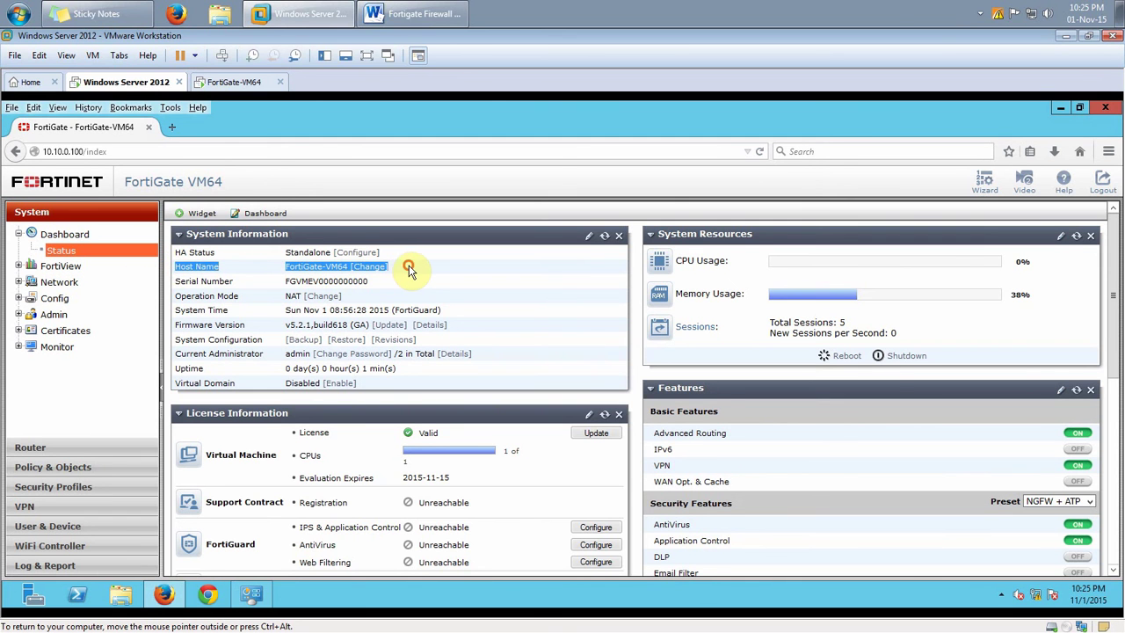
Change the host name to Trial-Reset, verify it and the serial number on the dashboard
{"action": "left_click", "coordinate": [415, 268]}
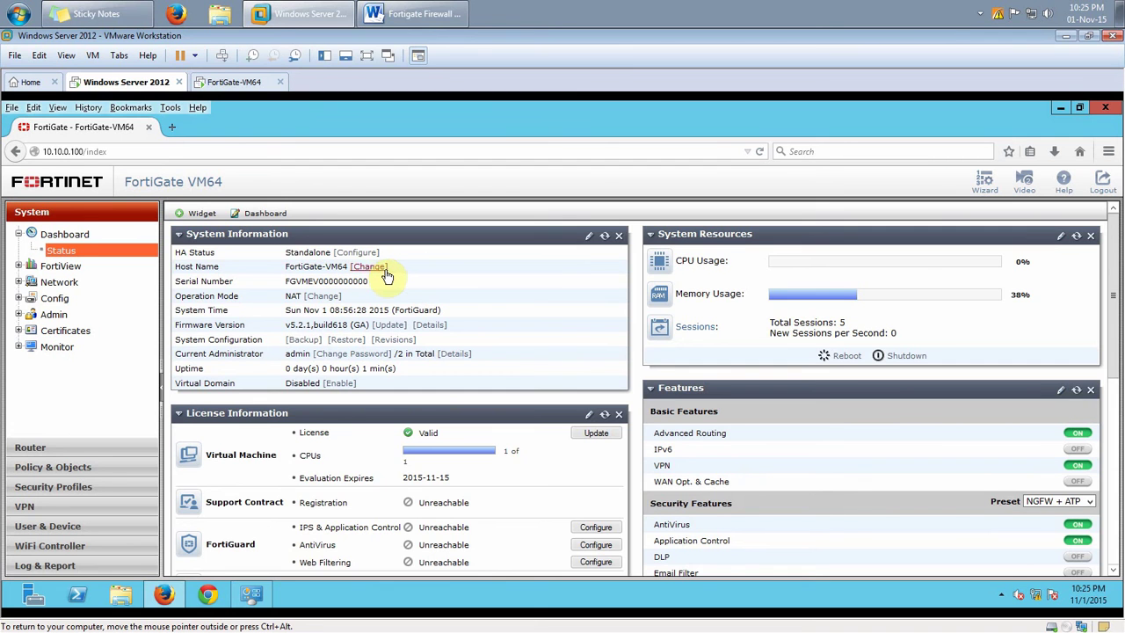
{"action": "left_click", "coordinate": [377, 268]}
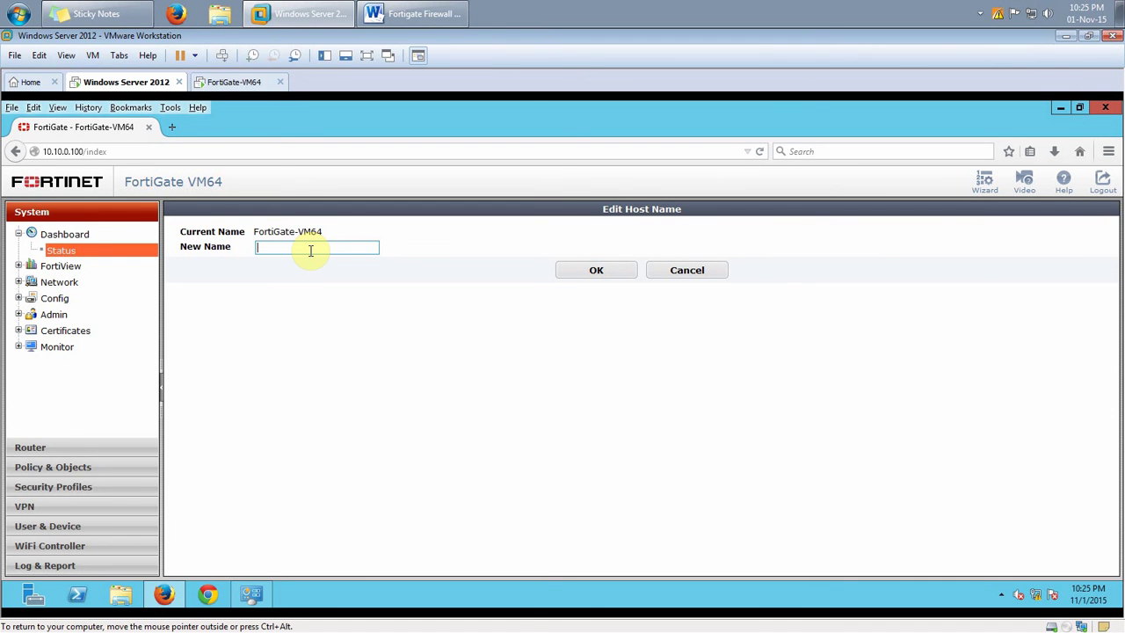
{"action": "type", "text": "Trial"}
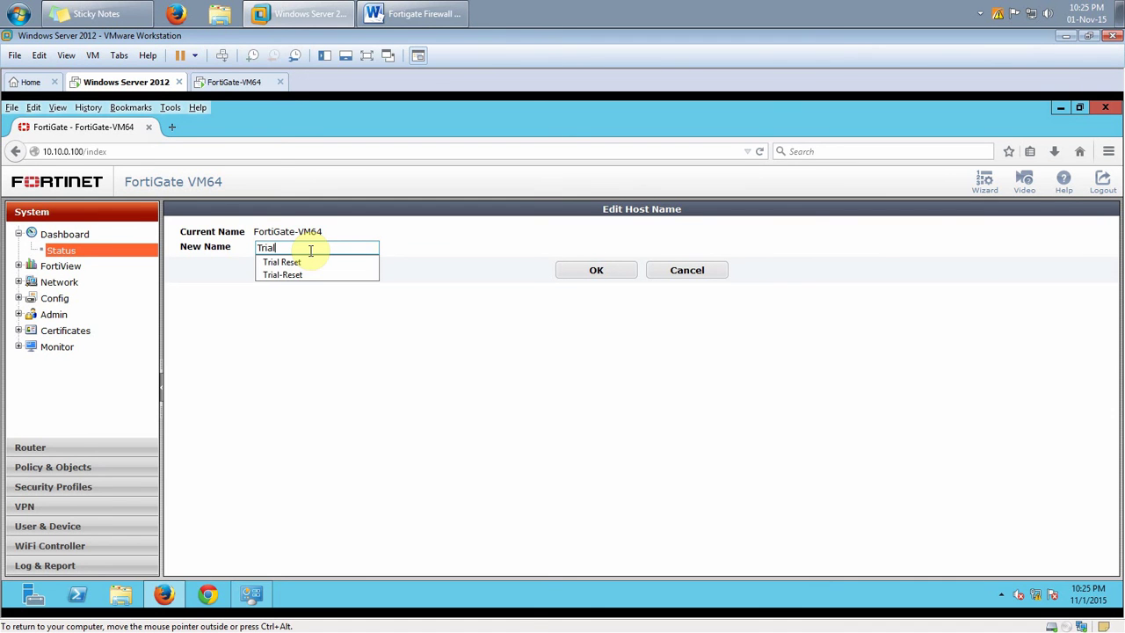
{"action": "type", "text": "-Reset"}
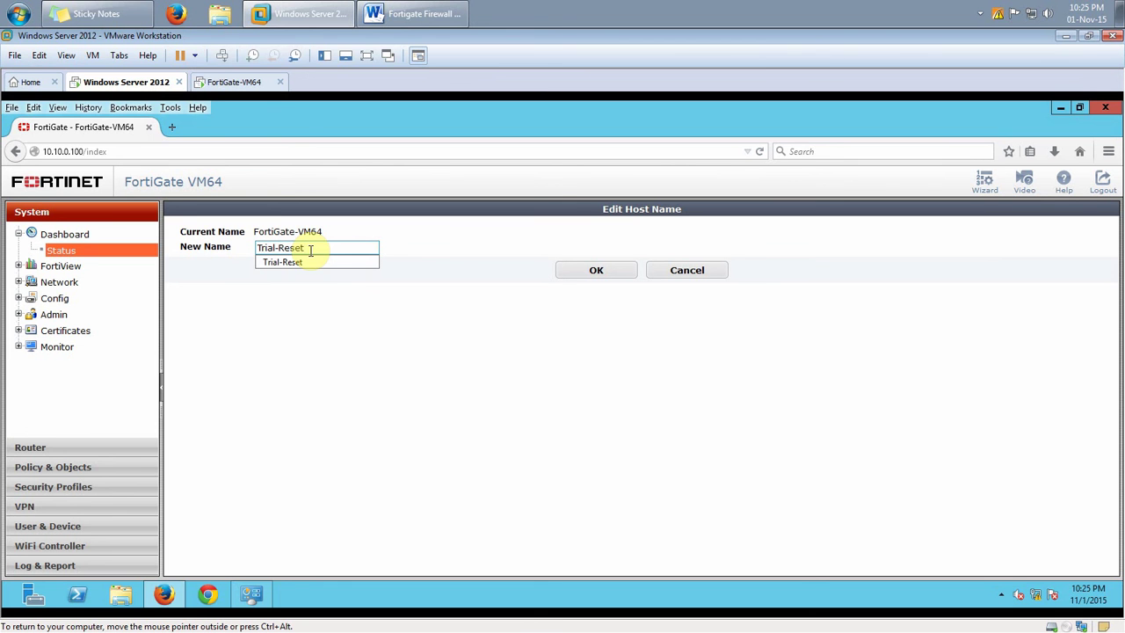
{"action": "left_click", "coordinate": [446, 235]}
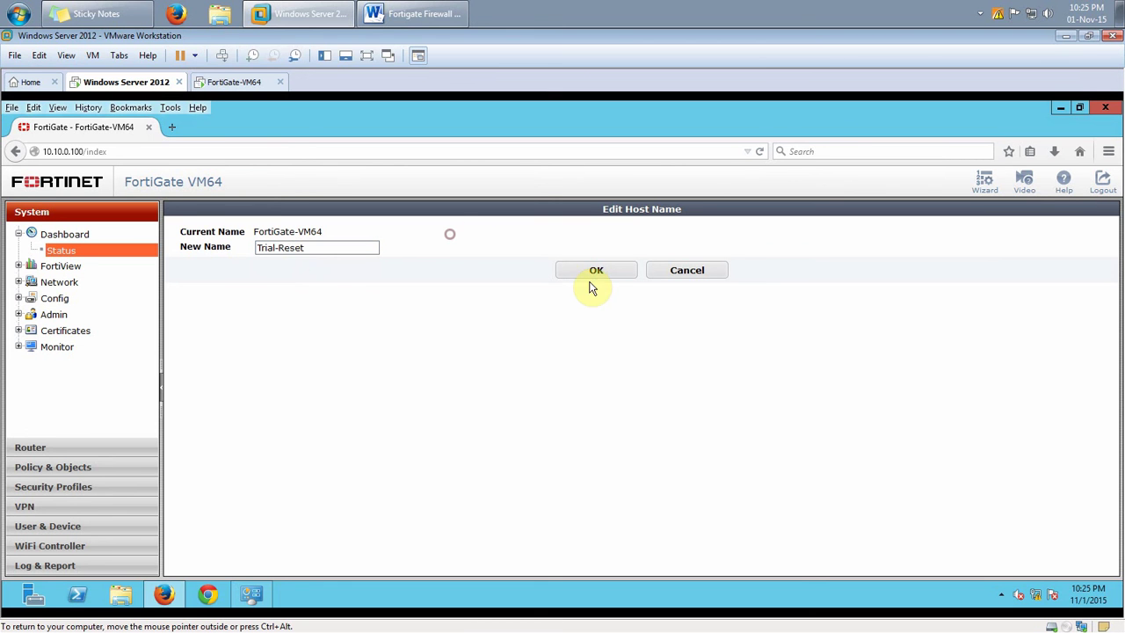
{"action": "left_click", "coordinate": [576, 272]}
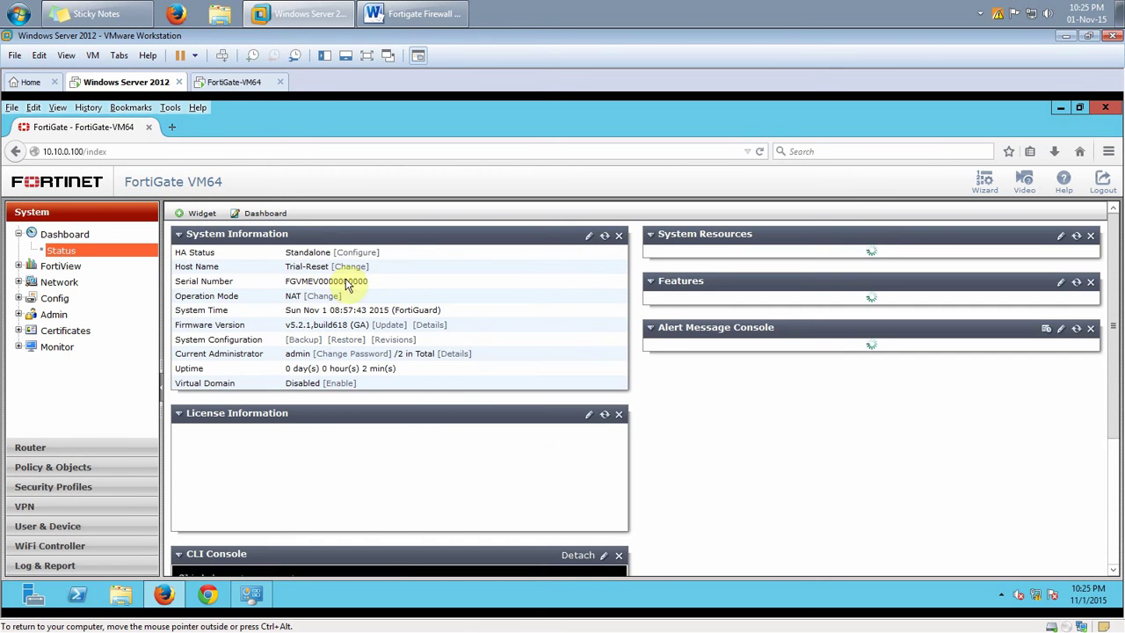
{"action": "left_click_drag", "start_coordinate": [286, 266], "coordinate": [329, 267]}
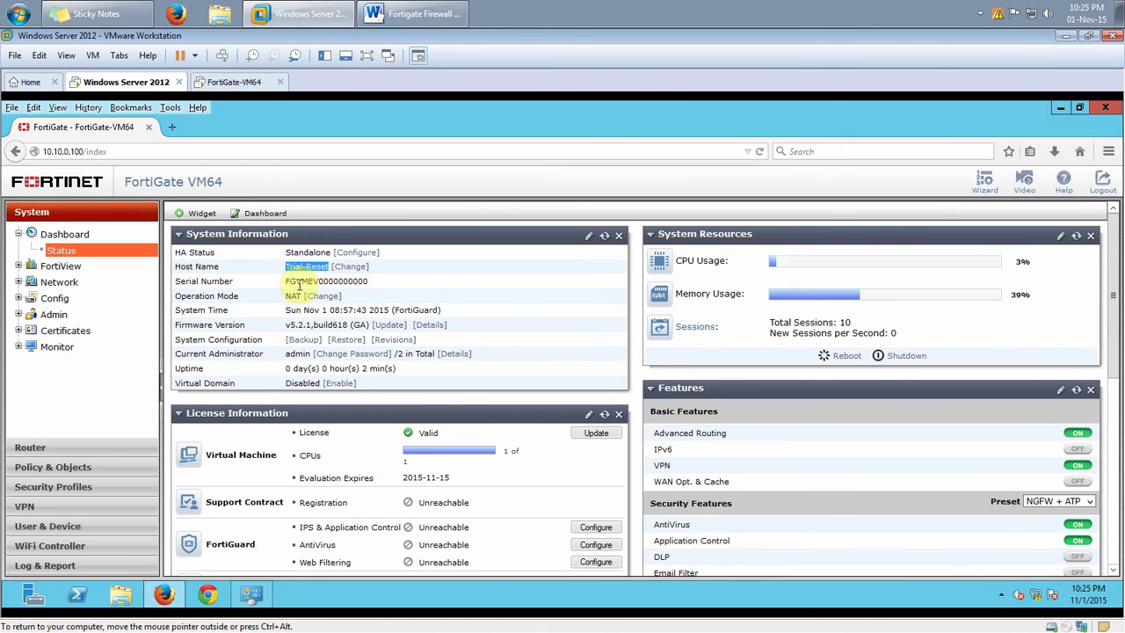
{"action": "mouse_move", "coordinate": [286, 283]}
{"action": "left_mouse_down"}
{"action": "mouse_move", "coordinate": [382, 288]}
{"action": "mouse_move", "coordinate": [278, 285]}
{"action": "left_mouse_up"}
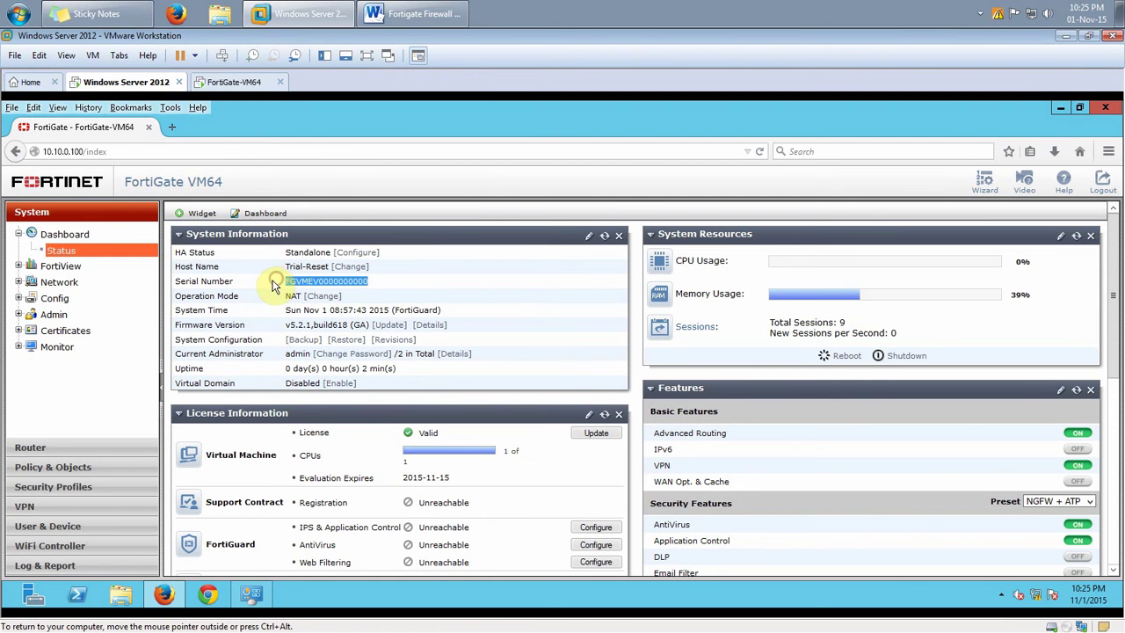
{"action": "key", "text": "alt+Tab"}
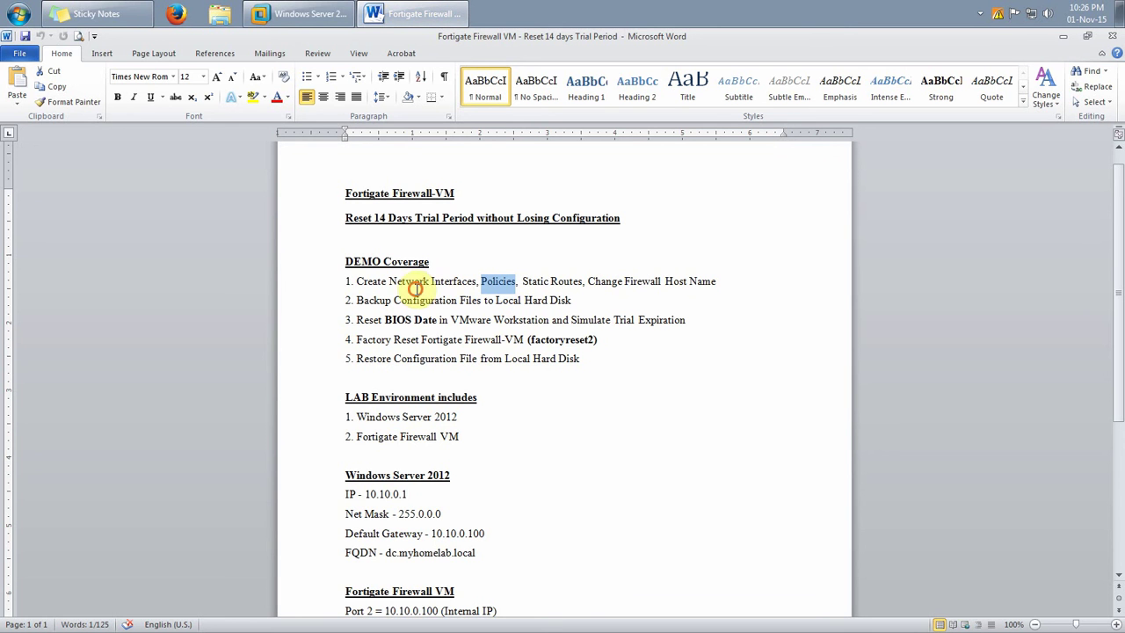
Mark 'Create Network Interfaces' in the notes and return to the FortiGate interfaces page
{"action": "left_click", "coordinate": [419, 282]}
{"action": "left_click_drag", "start_coordinate": [359, 281], "coordinate": [475, 284]}
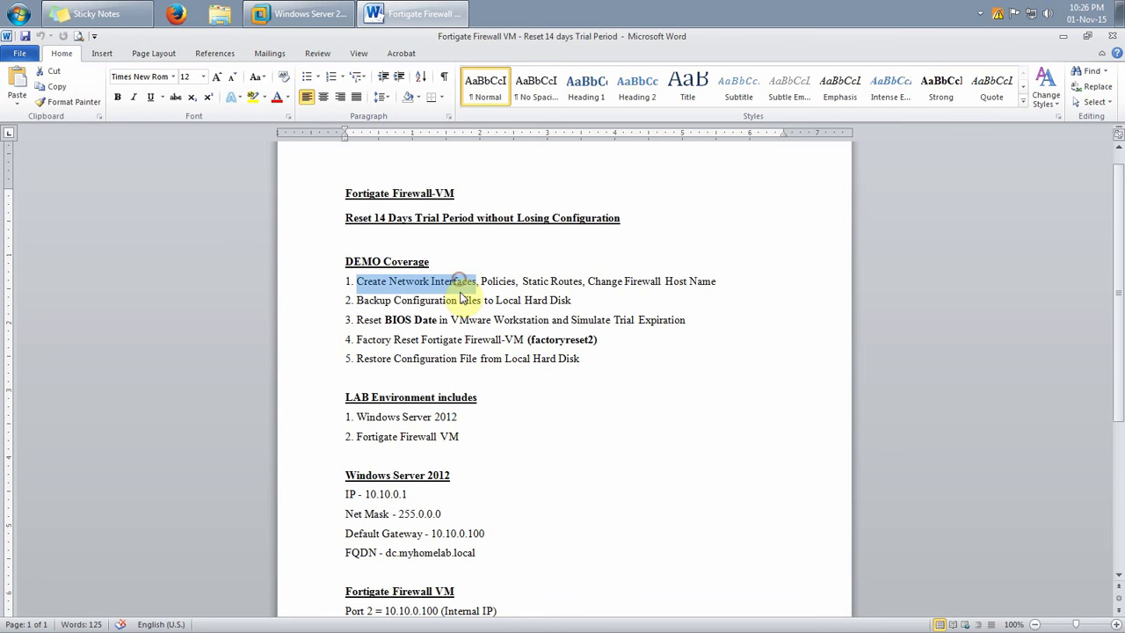
{"action": "left_click", "coordinate": [306, 20]}
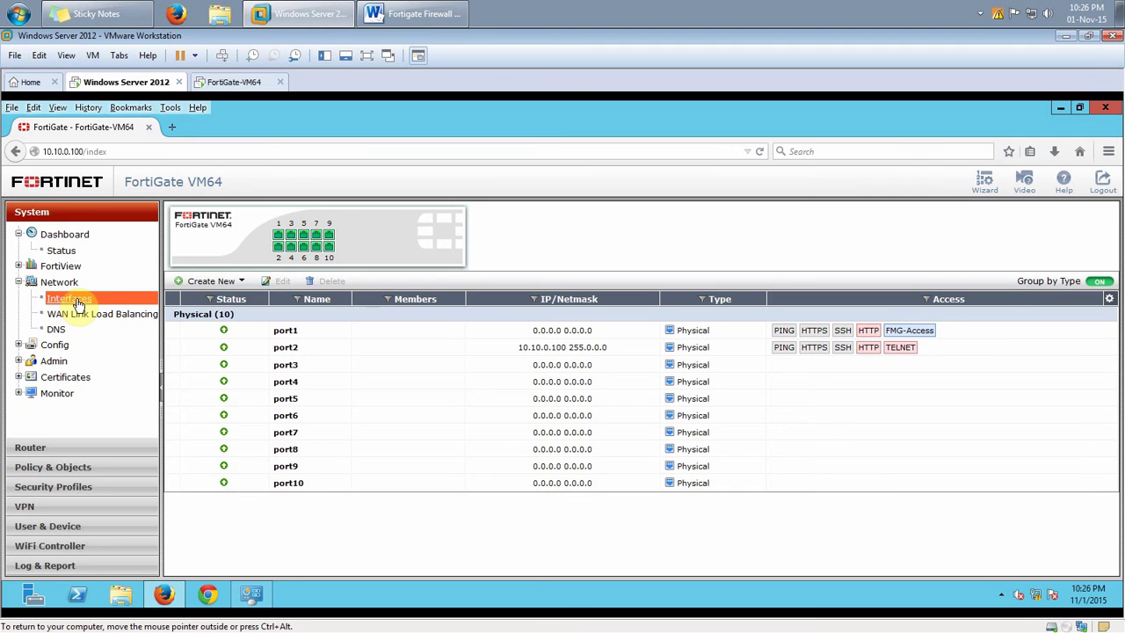
Edit port2 in the interfaces list, enter the alias LAN, and save
{"action": "left_click", "coordinate": [77, 300]}
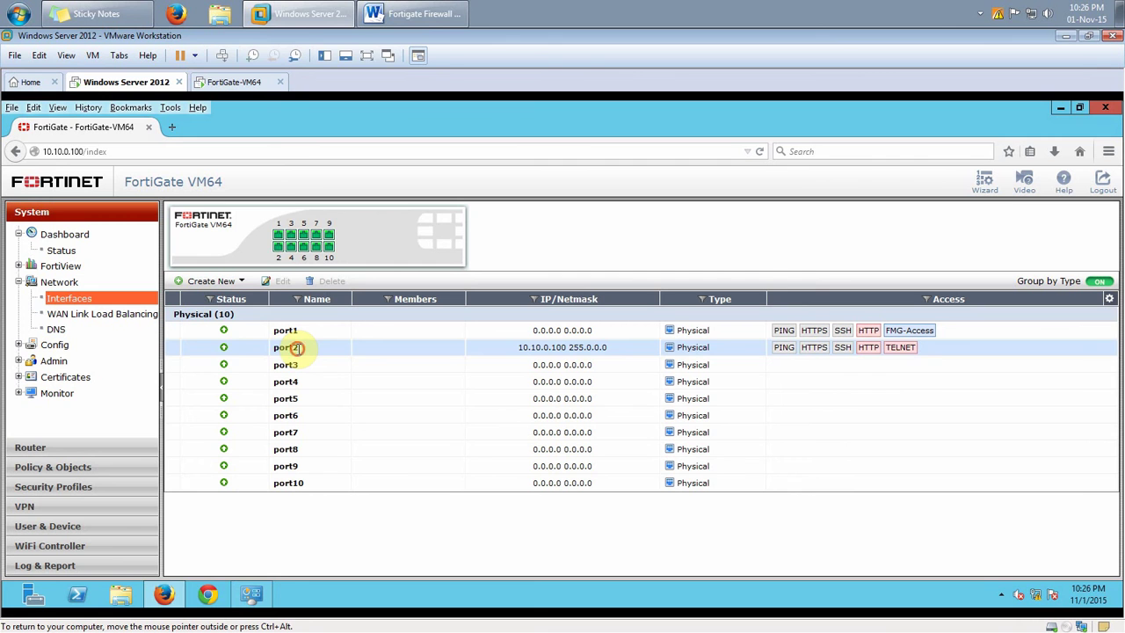
{"action": "left_click", "coordinate": [299, 348]}
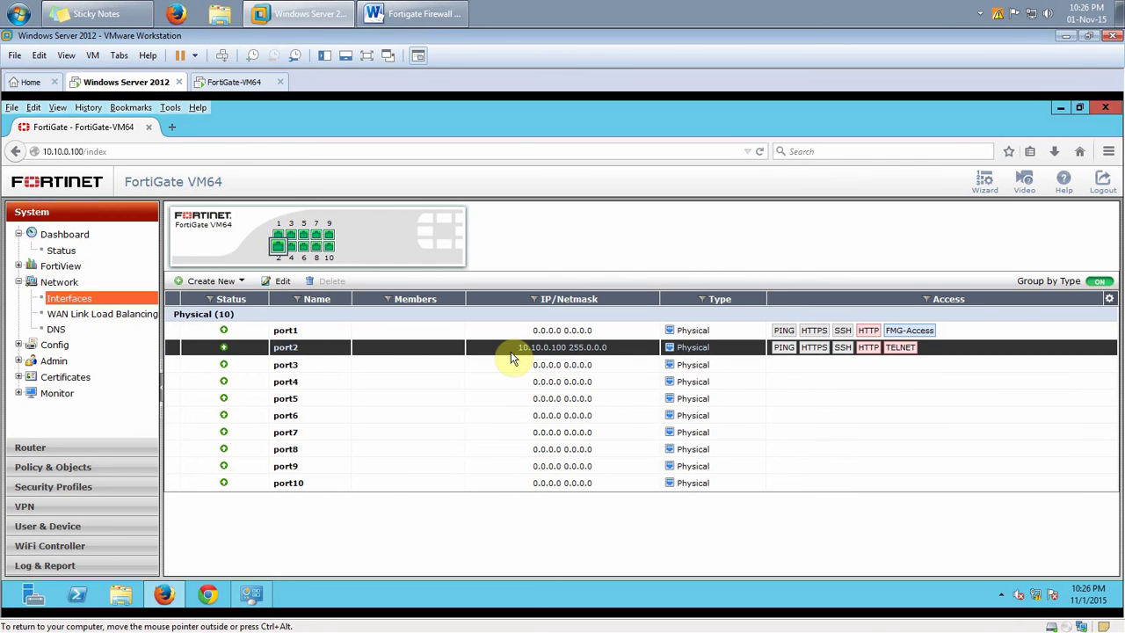
{"action": "left_click", "coordinate": [282, 281]}
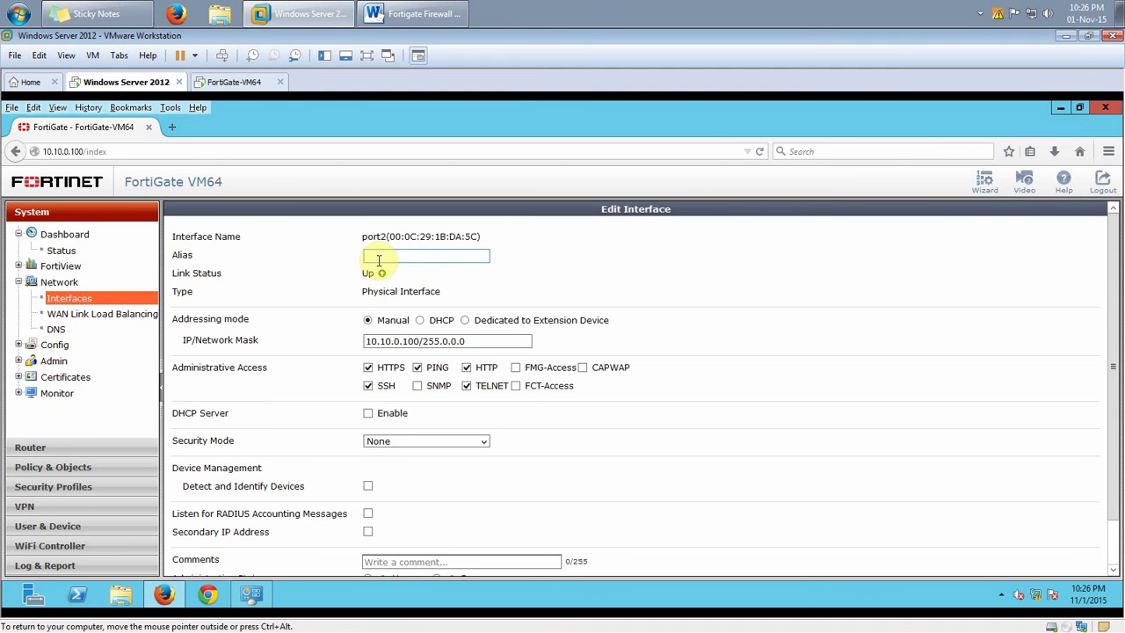
{"action": "type", "text": "LAN"}
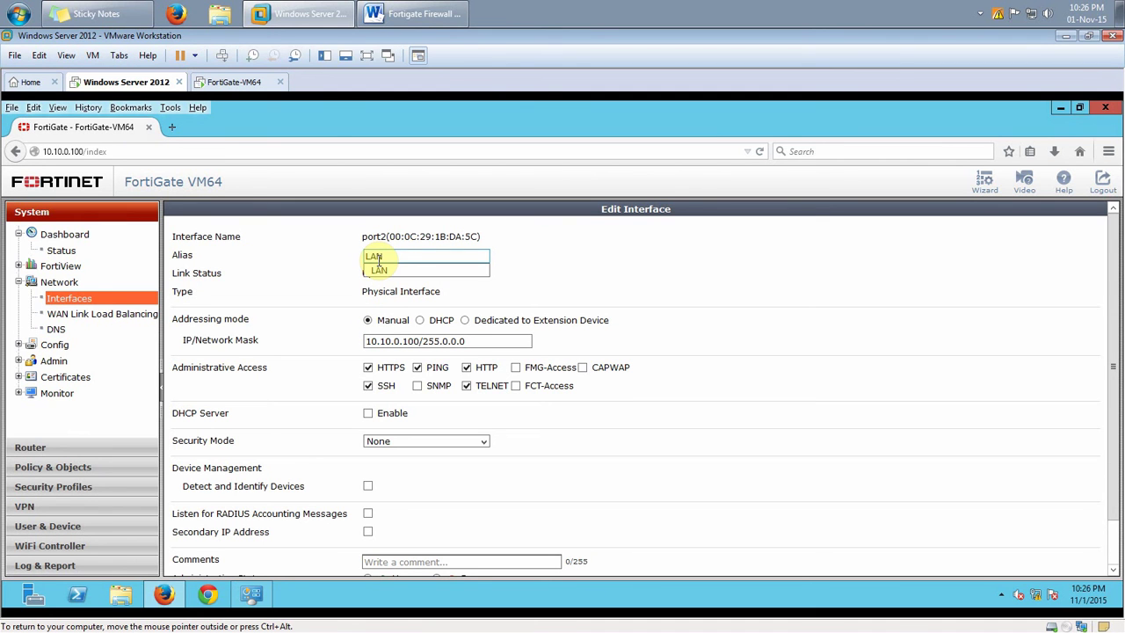
{"action": "left_click", "coordinate": [385, 271]}
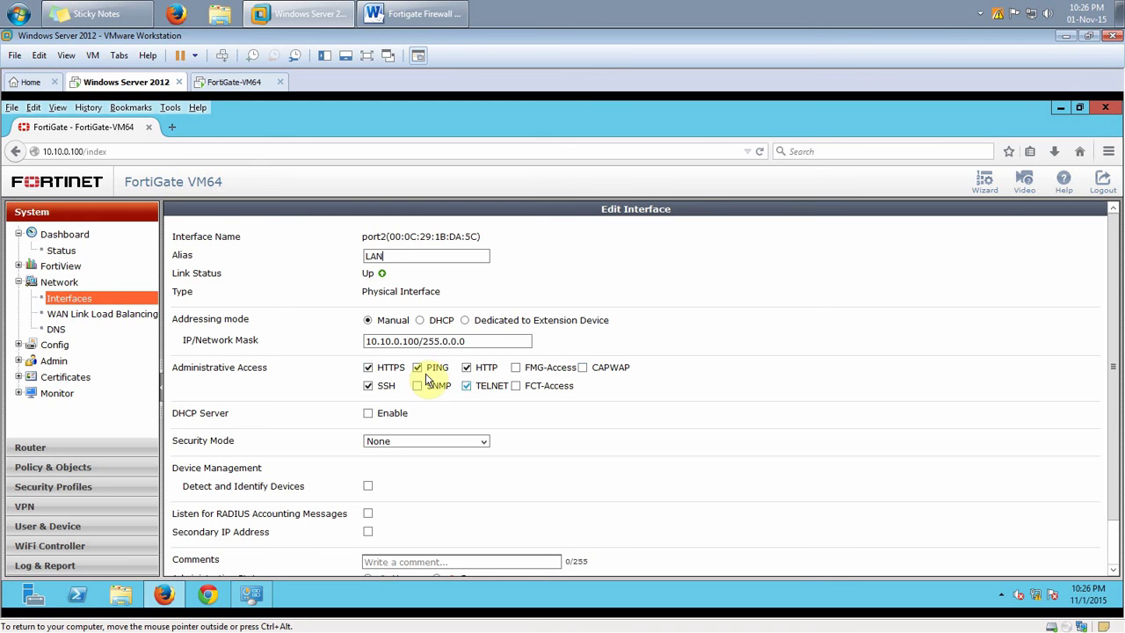
{"action": "scroll", "coordinate": [606, 483], "scroll_direction": "down", "scroll_amount": 1}
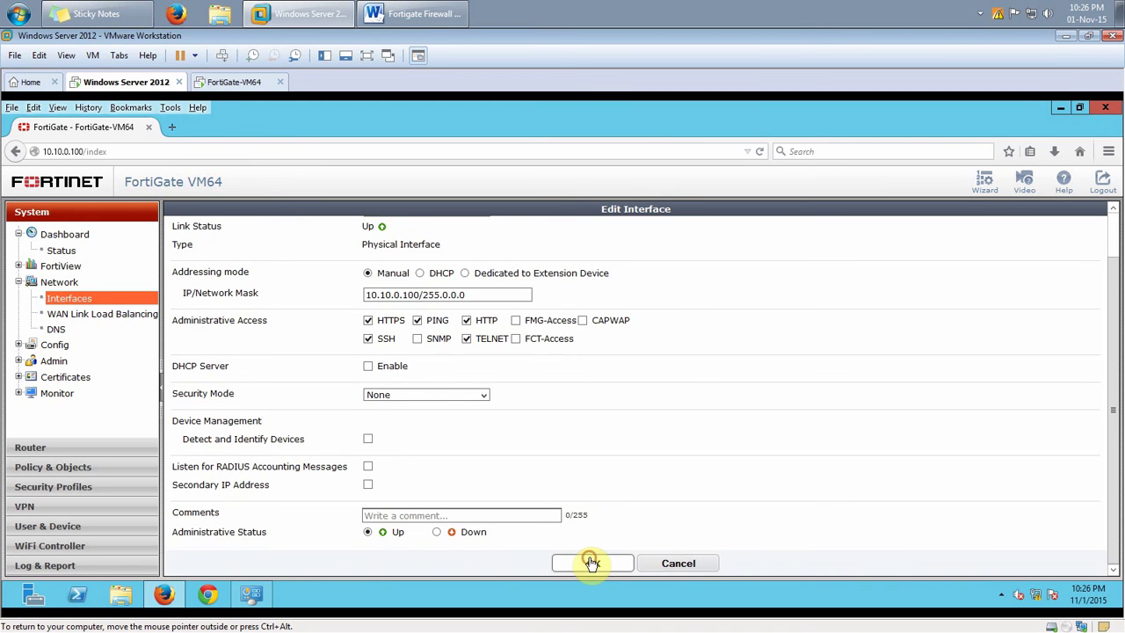
{"action": "left_click", "coordinate": [589, 559]}
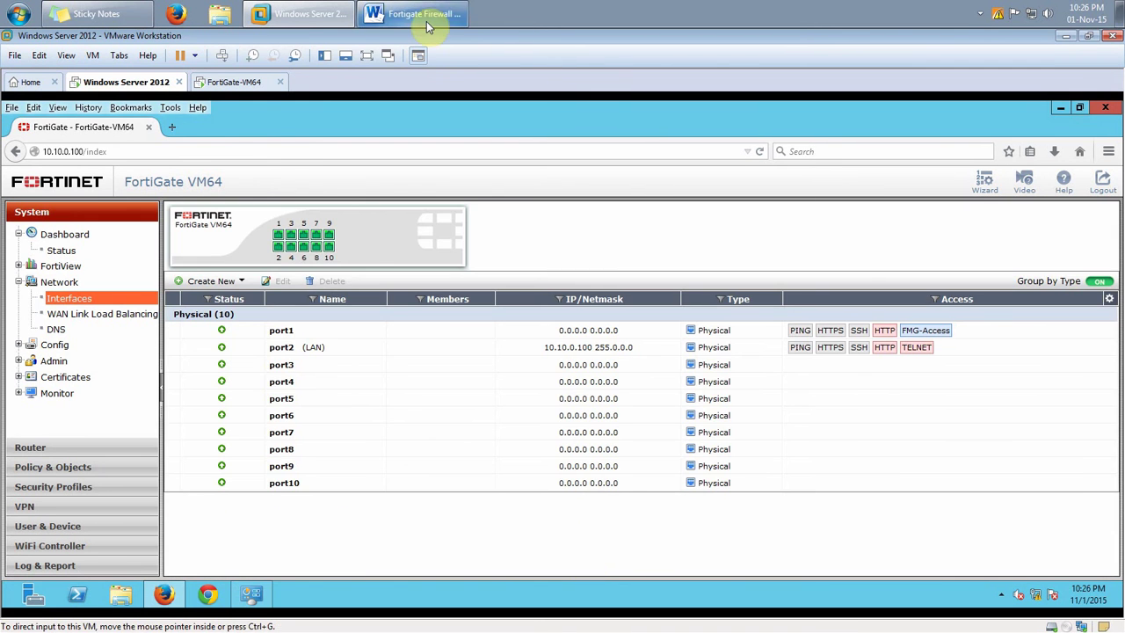
{"action": "left_click", "coordinate": [427, 17]}
{"action": "left_click_drag", "start_coordinate": [482, 284], "coordinate": [511, 284]}
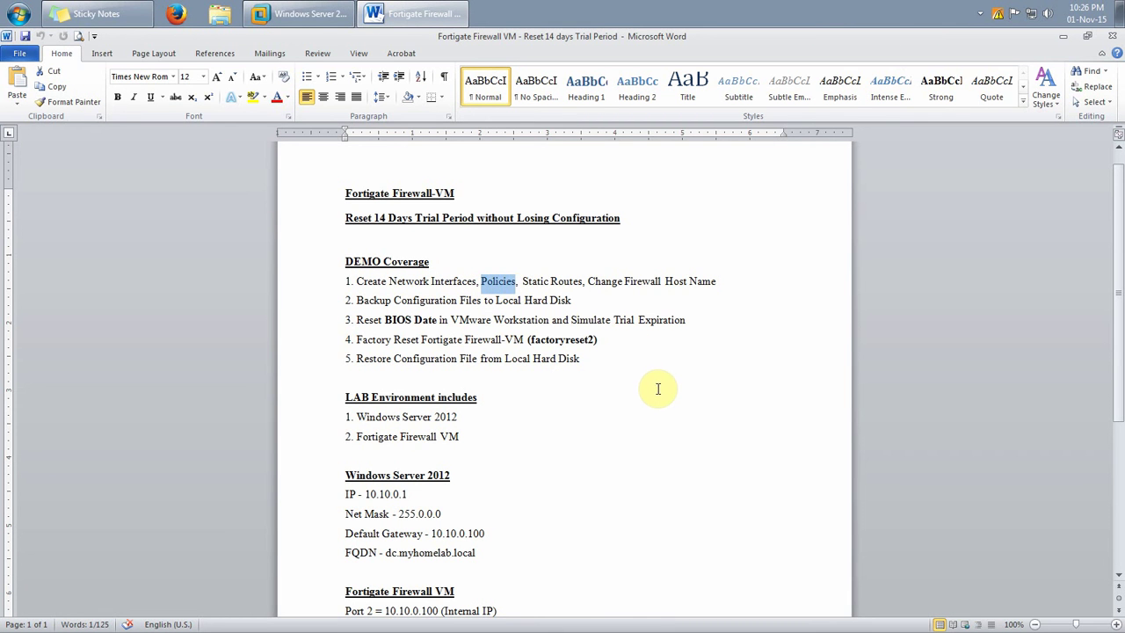
{"action": "left_click", "coordinate": [410, 12]}
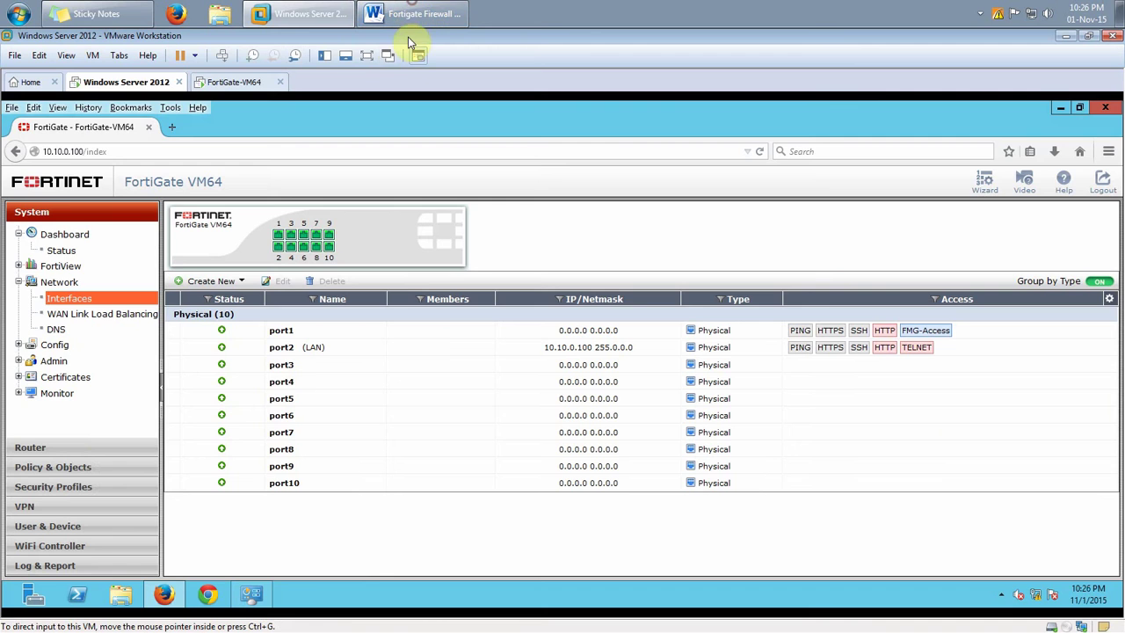
{"action": "left_click", "coordinate": [78, 468]}
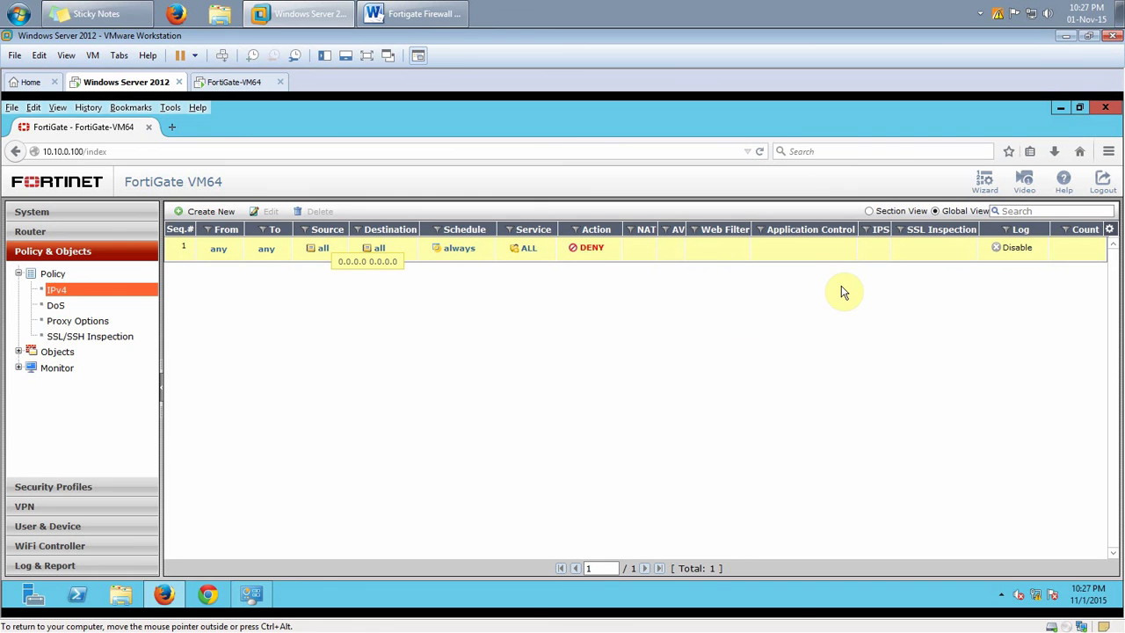
Start a new IPv4 policy with incoming interface port2 (LAN) and source address all
{"action": "left_click", "coordinate": [202, 216]}
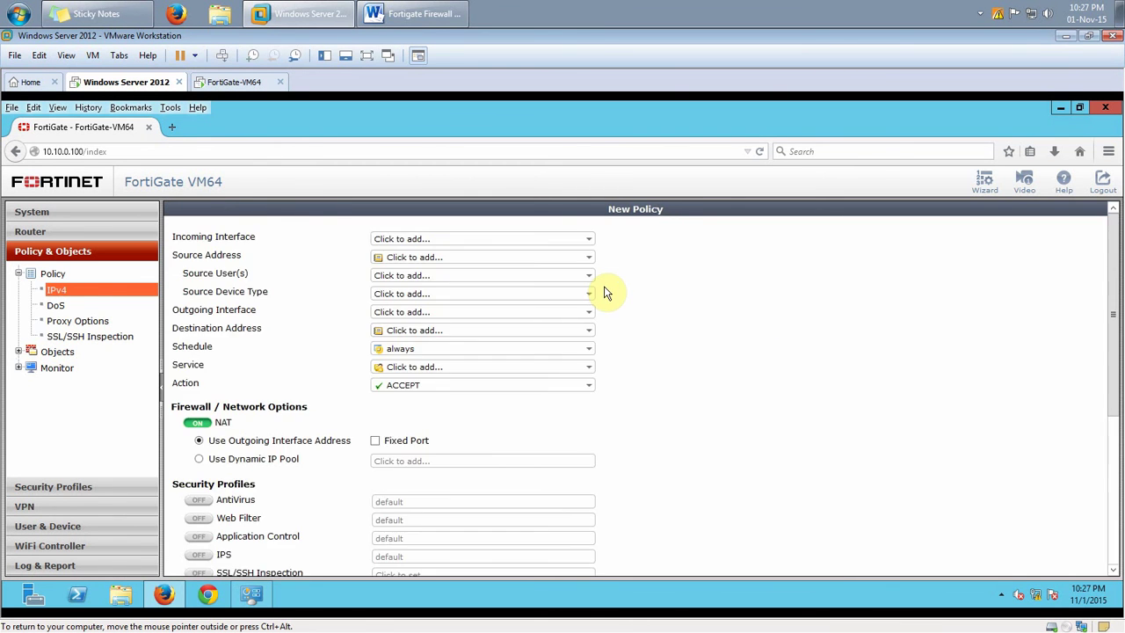
{"action": "left_click_drag", "start_coordinate": [259, 245], "coordinate": [169, 236]}
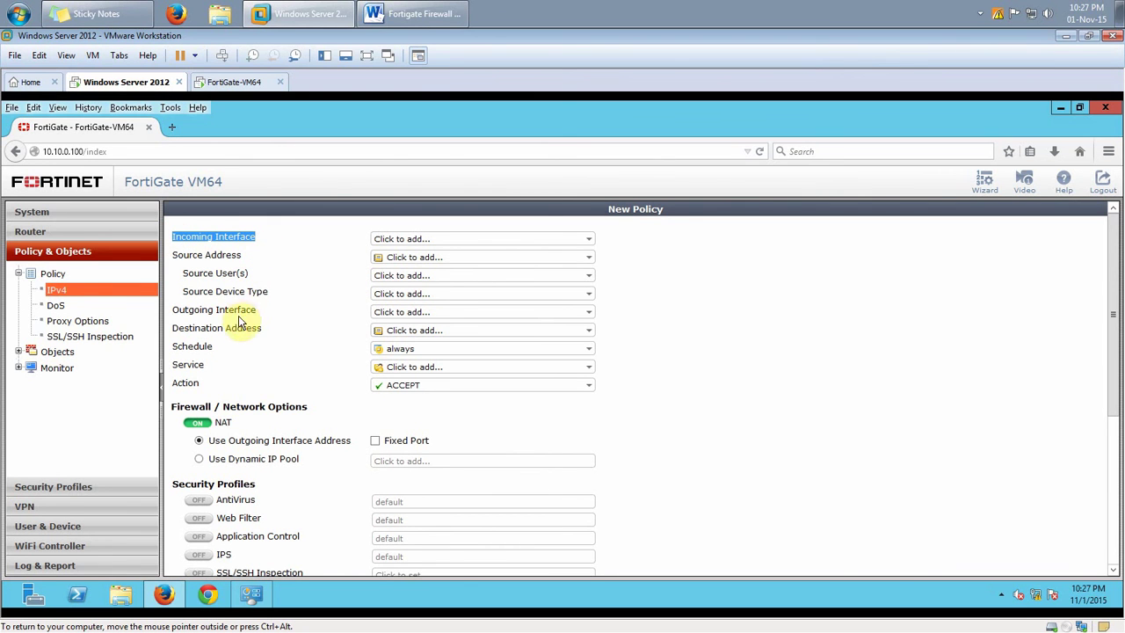
{"action": "left_click_drag", "start_coordinate": [259, 314], "coordinate": [167, 309]}
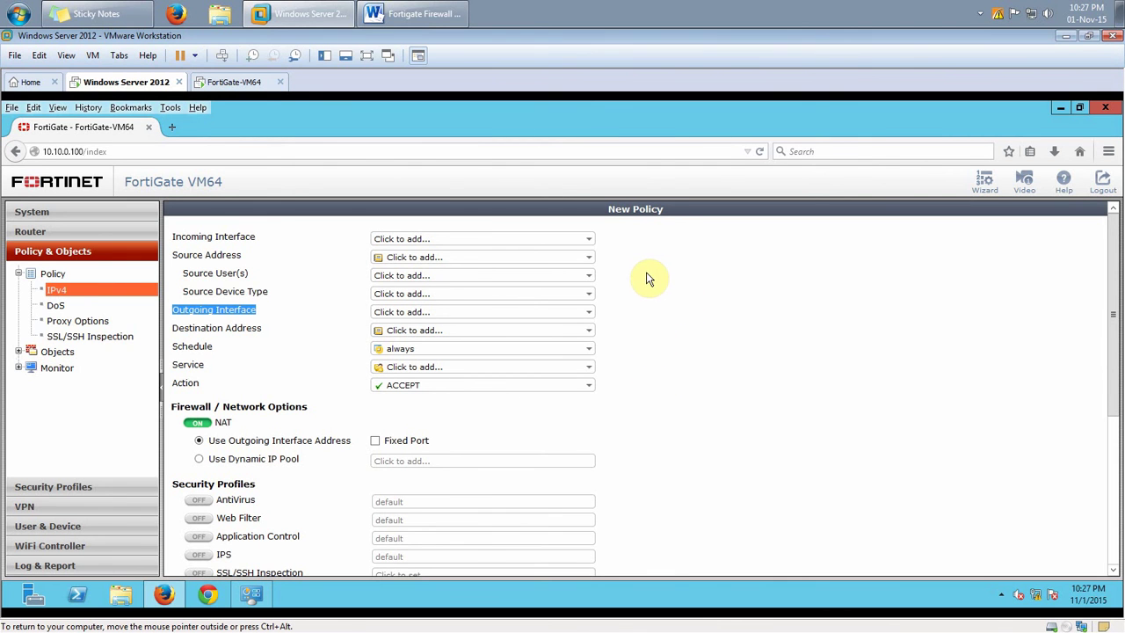
{"action": "left_click", "coordinate": [589, 239]}
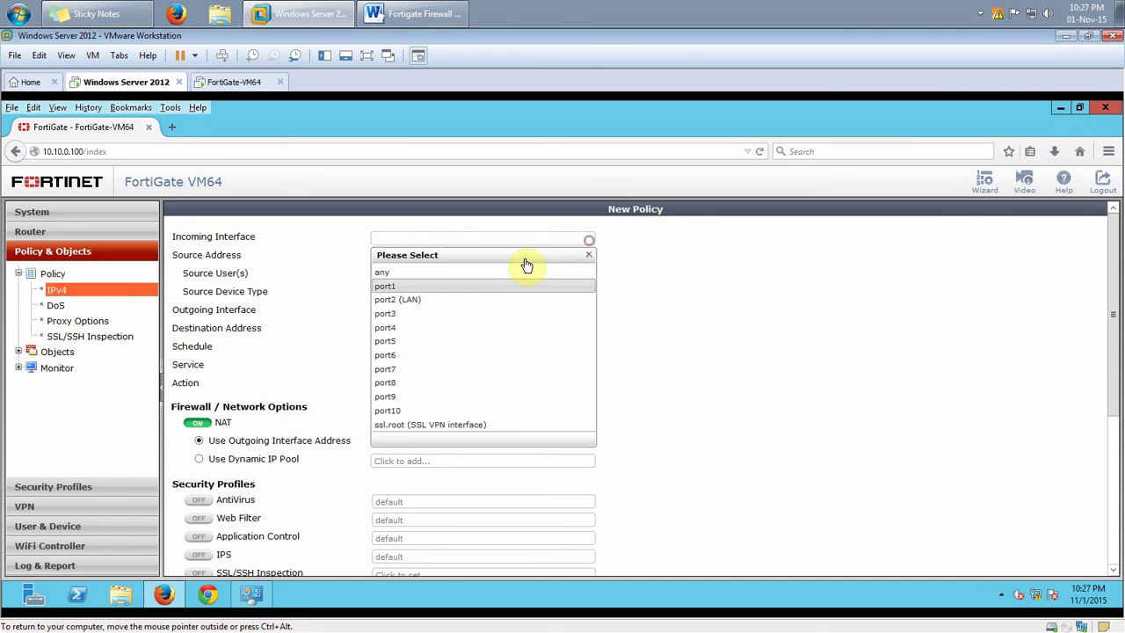
{"action": "left_click", "coordinate": [423, 305]}
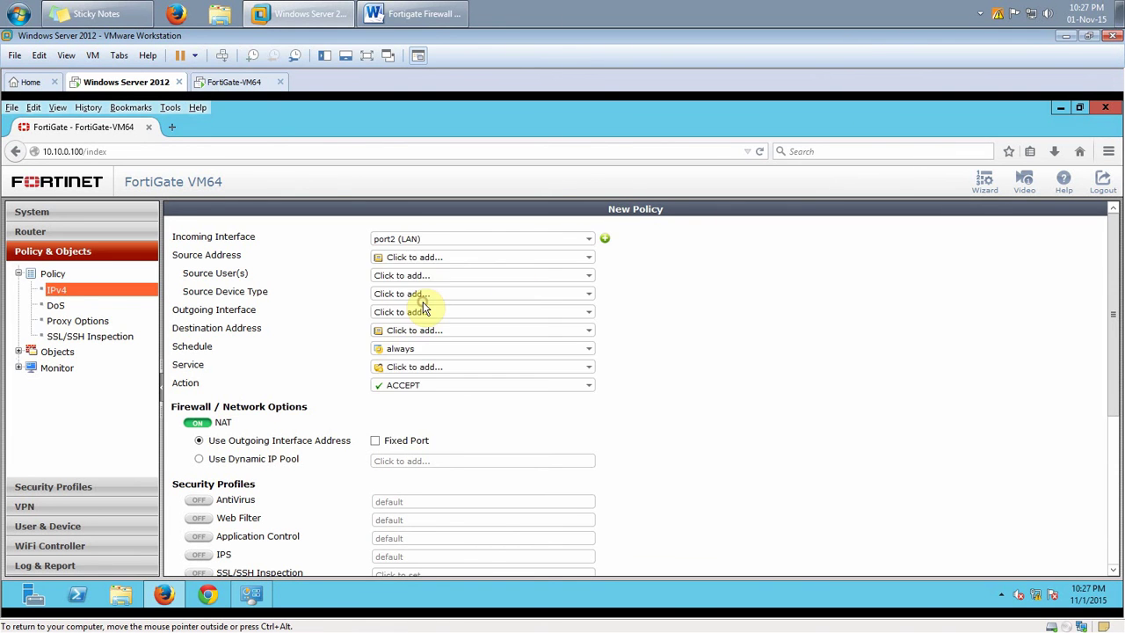
{"action": "left_click", "coordinate": [447, 259]}
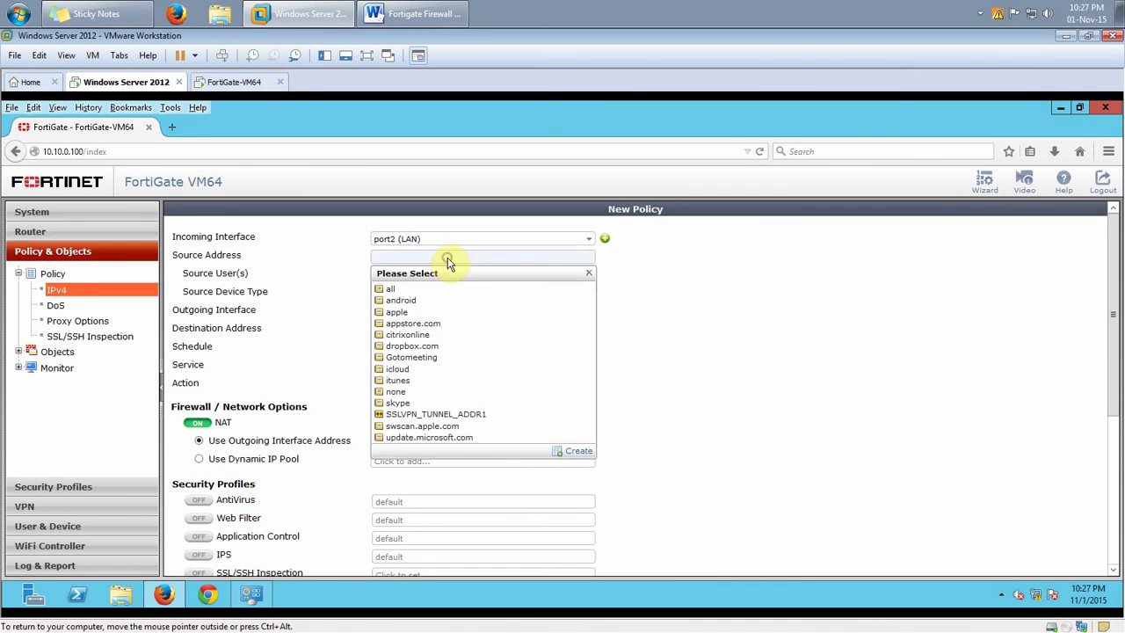
{"action": "left_click", "coordinate": [419, 292]}
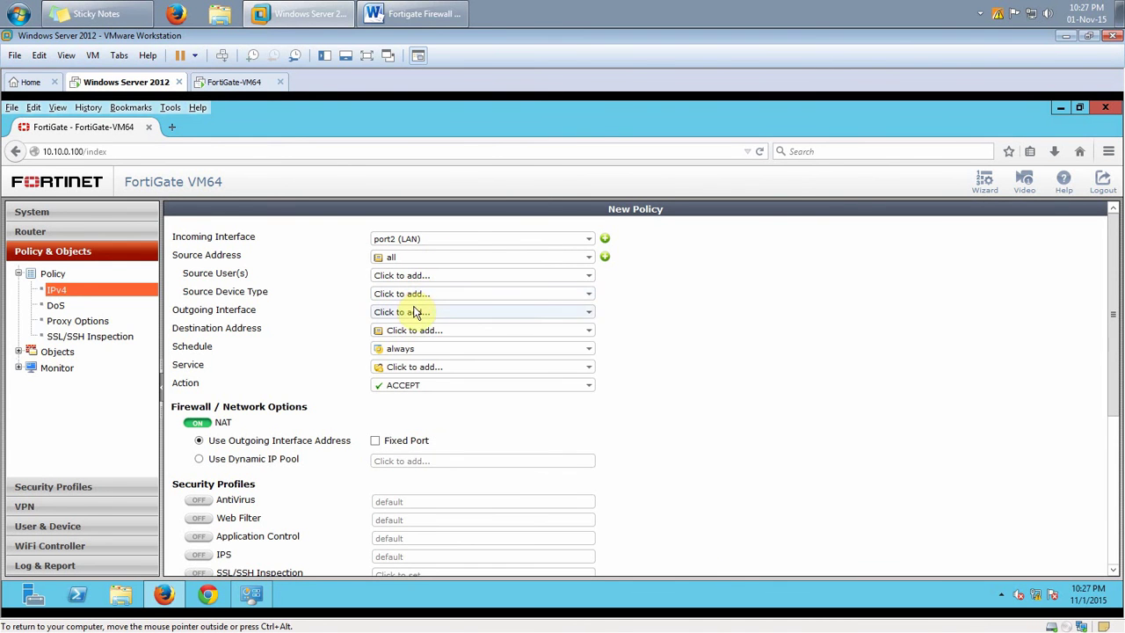
Set outgoing interface port1, destination all and service ALL, then save the policy
{"action": "left_click", "coordinate": [412, 311]}
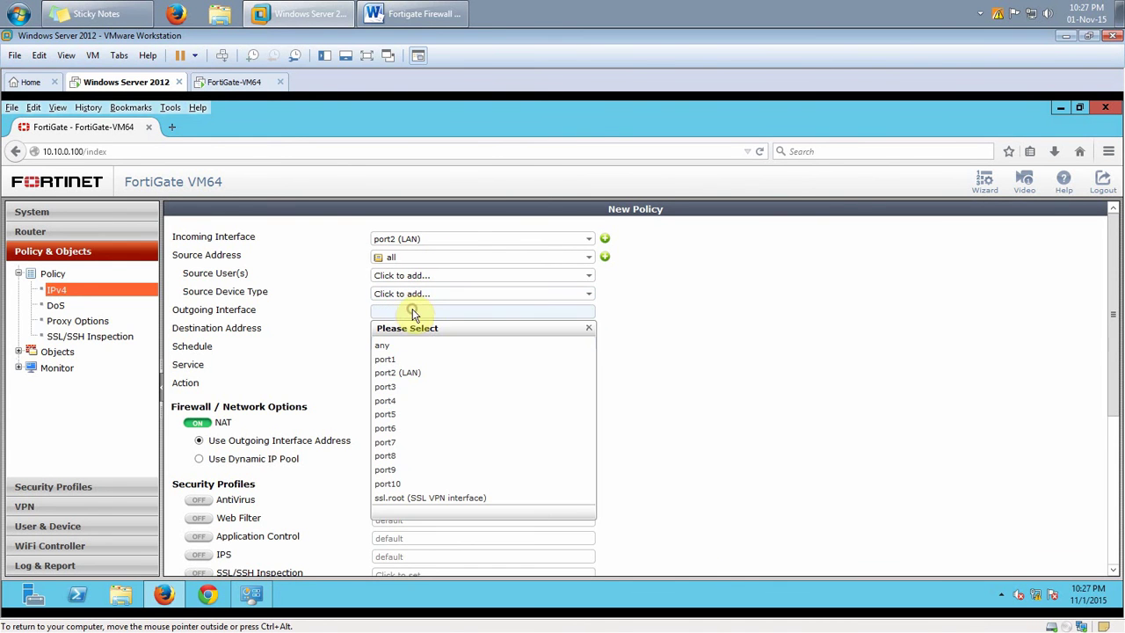
{"action": "left_click", "coordinate": [404, 361]}
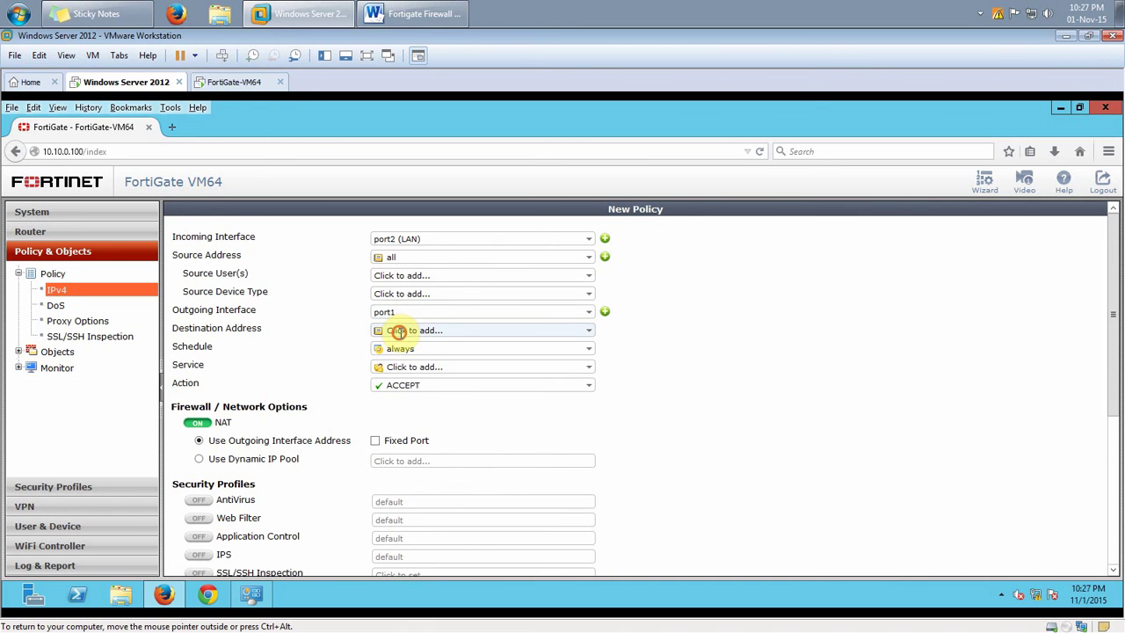
{"action": "left_click", "coordinate": [394, 329]}
{"action": "left_click", "coordinate": [398, 365]}
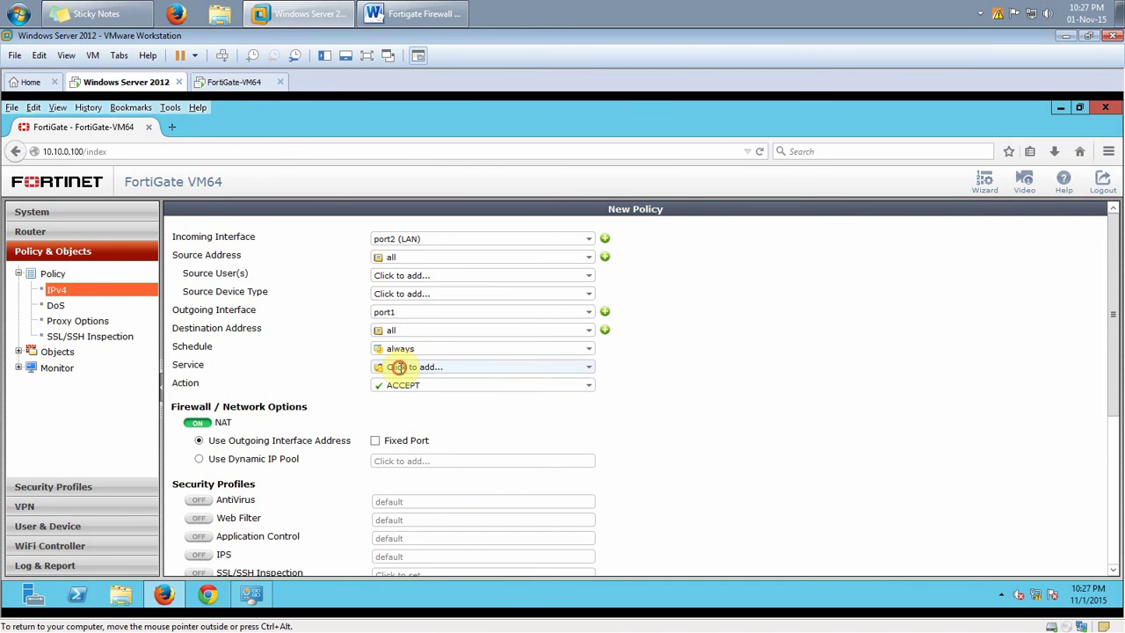
{"action": "left_click", "coordinate": [398, 367]}
{"action": "left_click", "coordinate": [395, 409]}
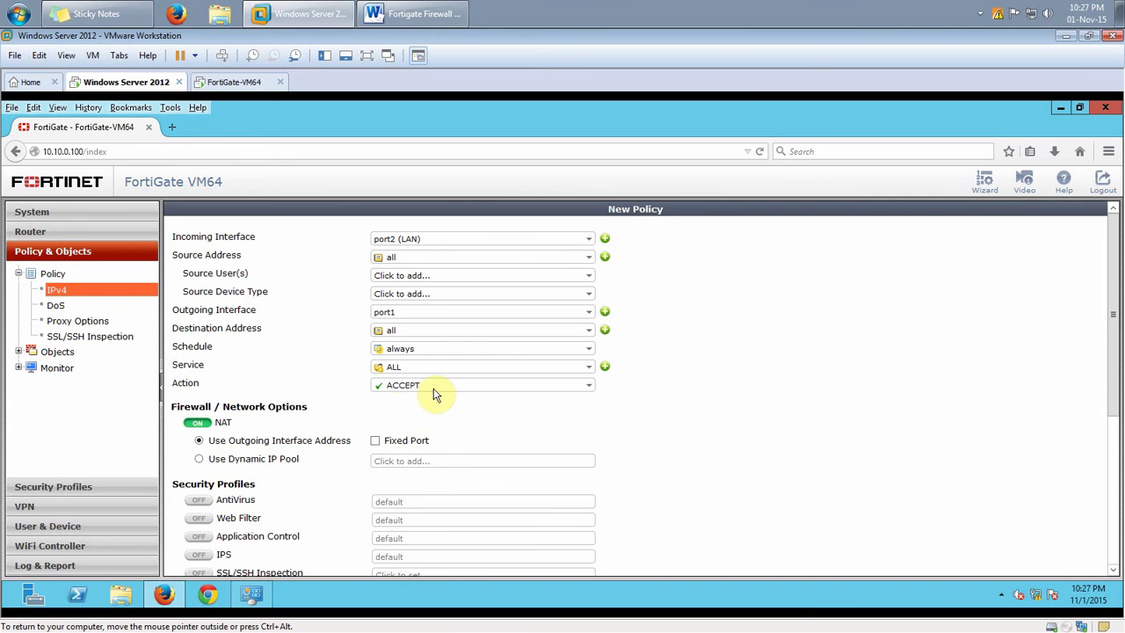
{"action": "scroll", "coordinate": [231, 432], "scroll_direction": "down", "scroll_amount": 1}
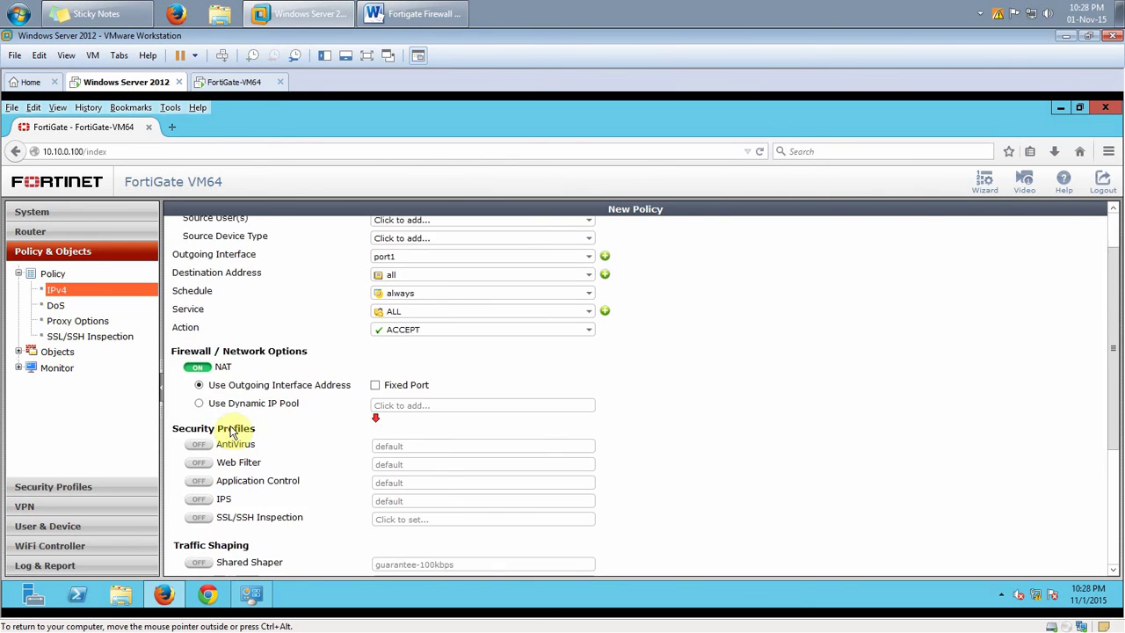
{"action": "scroll", "coordinate": [231, 432], "scroll_direction": "down", "scroll_amount": 1}
{"action": "scroll", "coordinate": [728, 447], "scroll_direction": "down", "scroll_amount": 3}
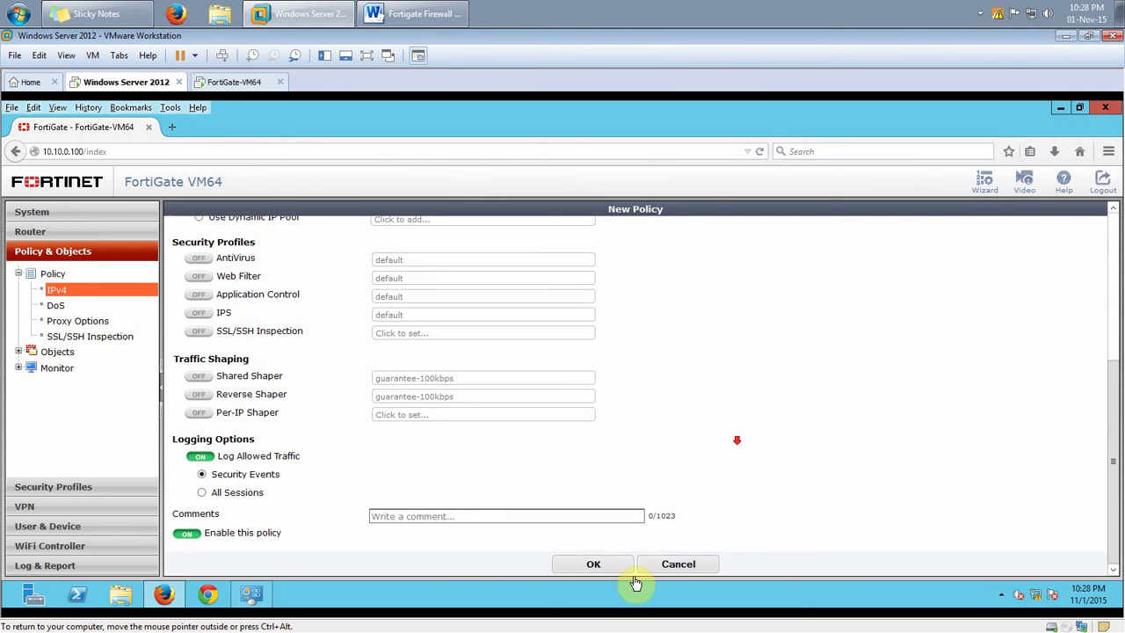
{"action": "left_click", "coordinate": [593, 565]}
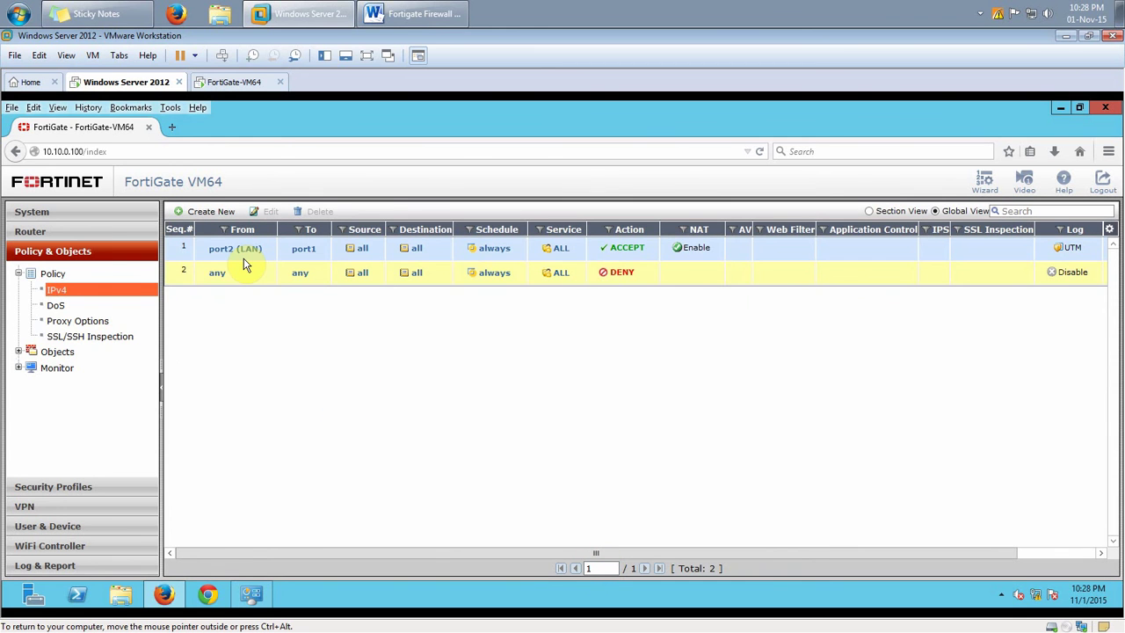
Give port1 the alias WAN and return to the IPv4 policy list, selecting the default deny policy
{"action": "left_click", "coordinate": [32, 212]}
{"action": "left_click", "coordinate": [69, 297]}
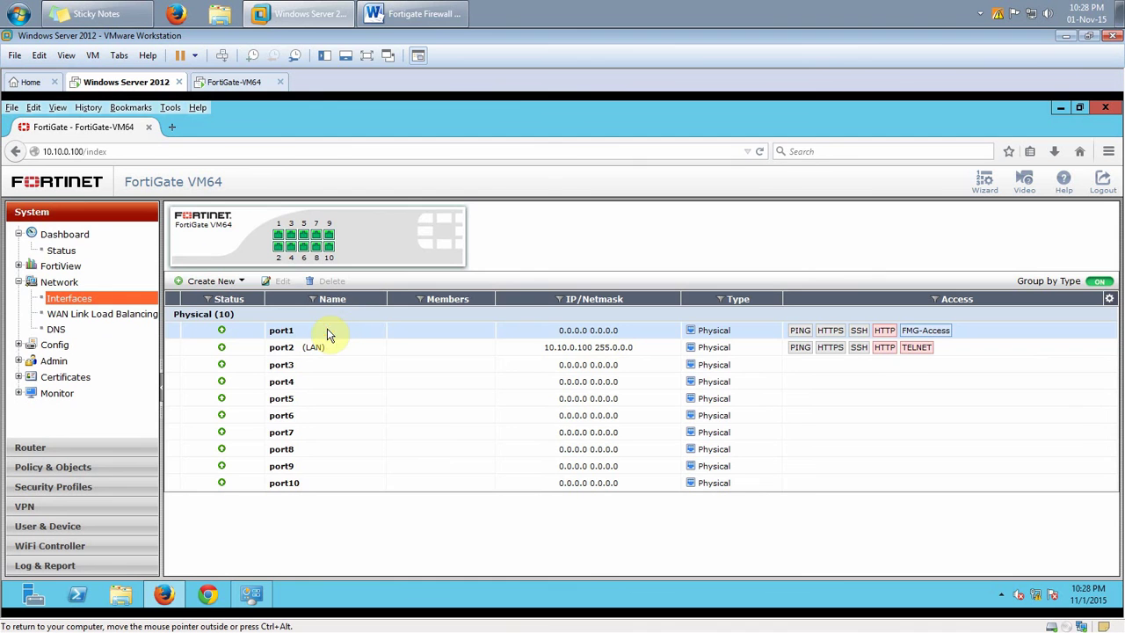
{"action": "left_click", "coordinate": [326, 329]}
{"action": "left_click", "coordinate": [278, 282]}
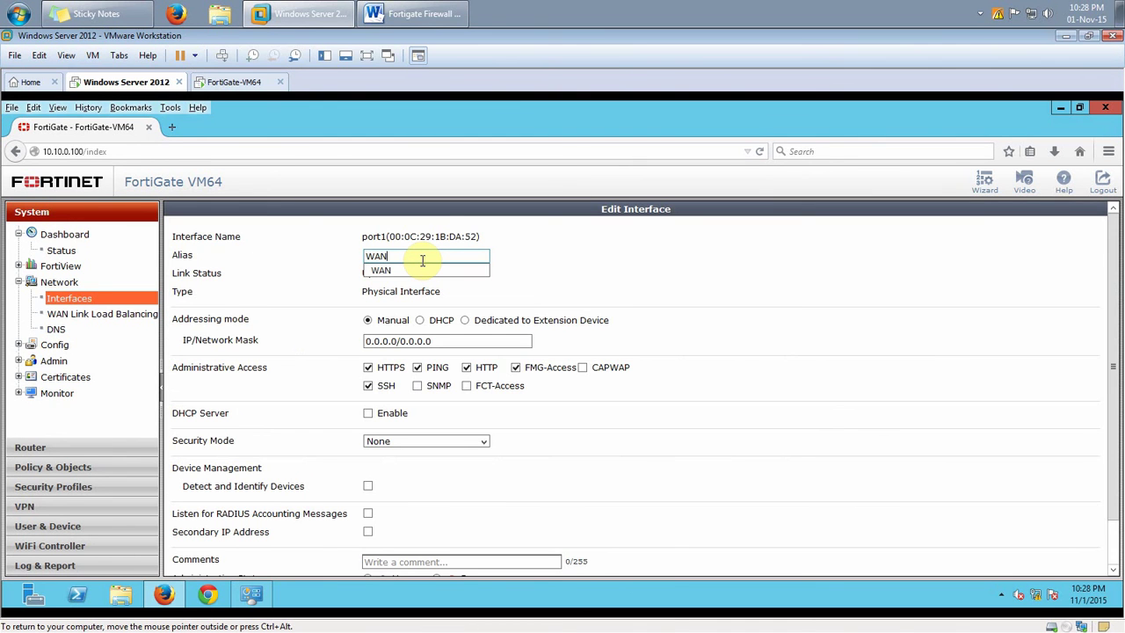
{"action": "left_click", "coordinate": [422, 272]}
{"action": "scroll", "coordinate": [748, 522], "scroll_direction": "down", "scroll_amount": 1}
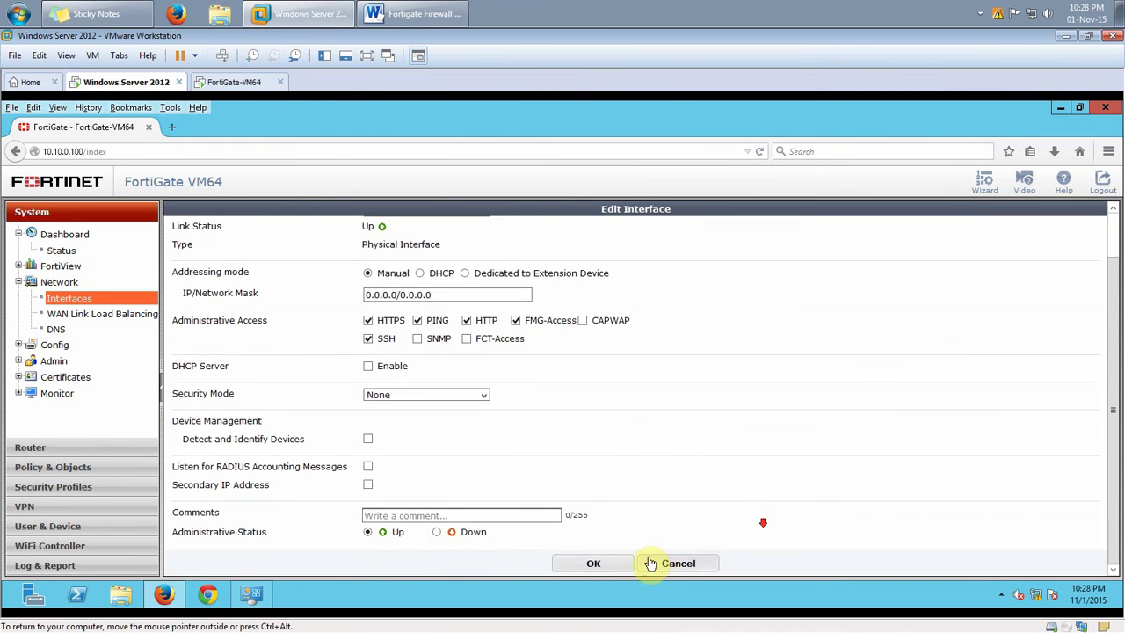
{"action": "left_click", "coordinate": [604, 565]}
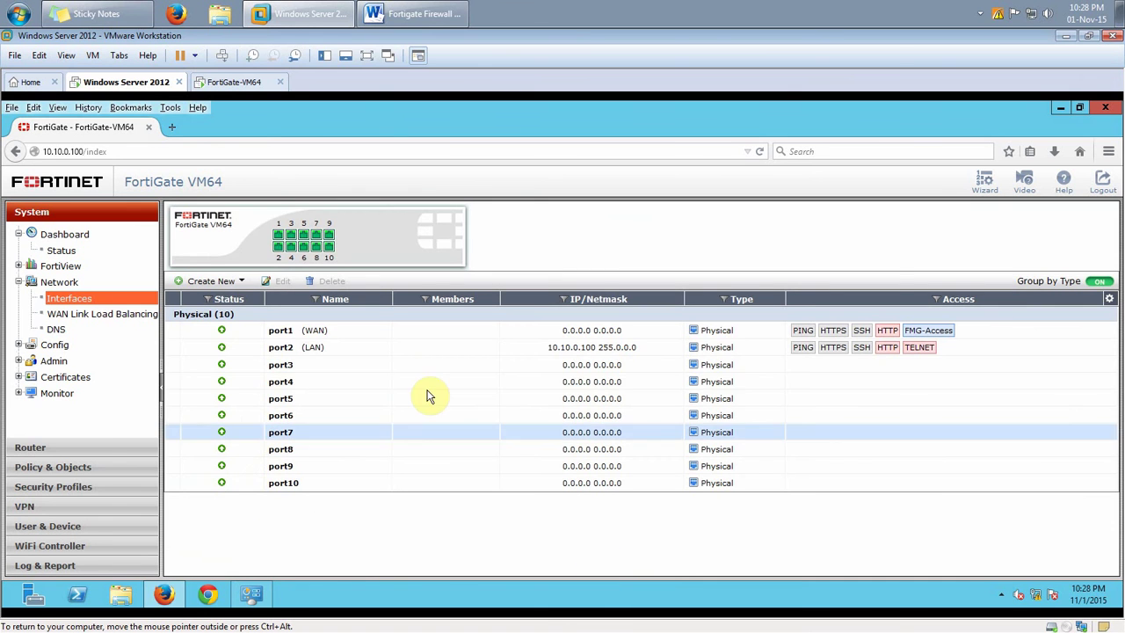
{"action": "left_click", "coordinate": [62, 467]}
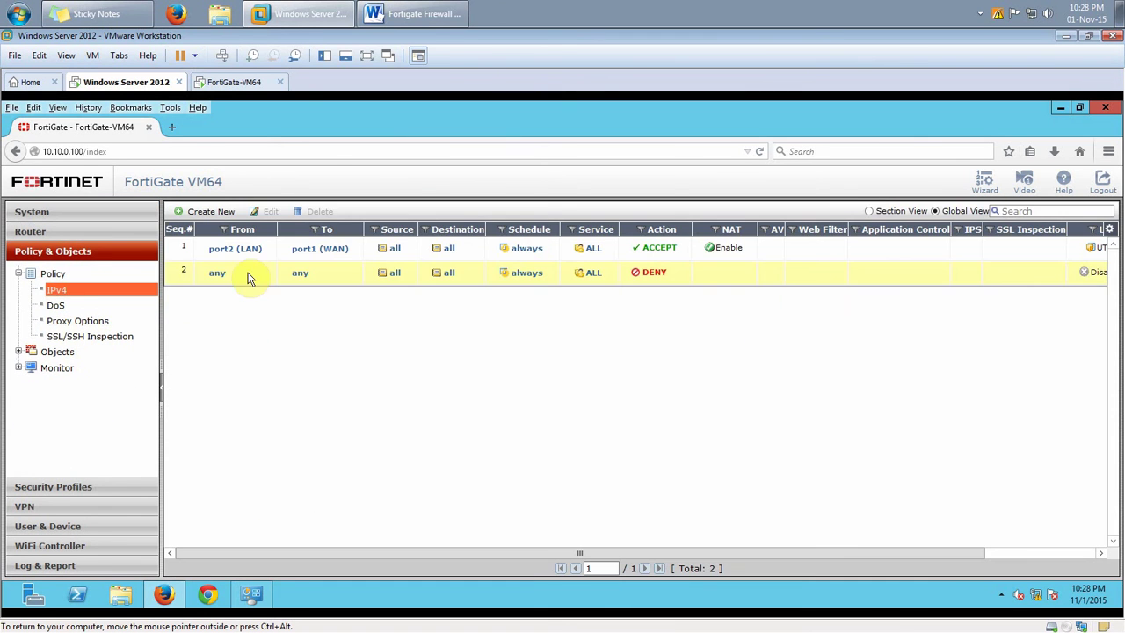
{"action": "left_click", "coordinate": [253, 283]}
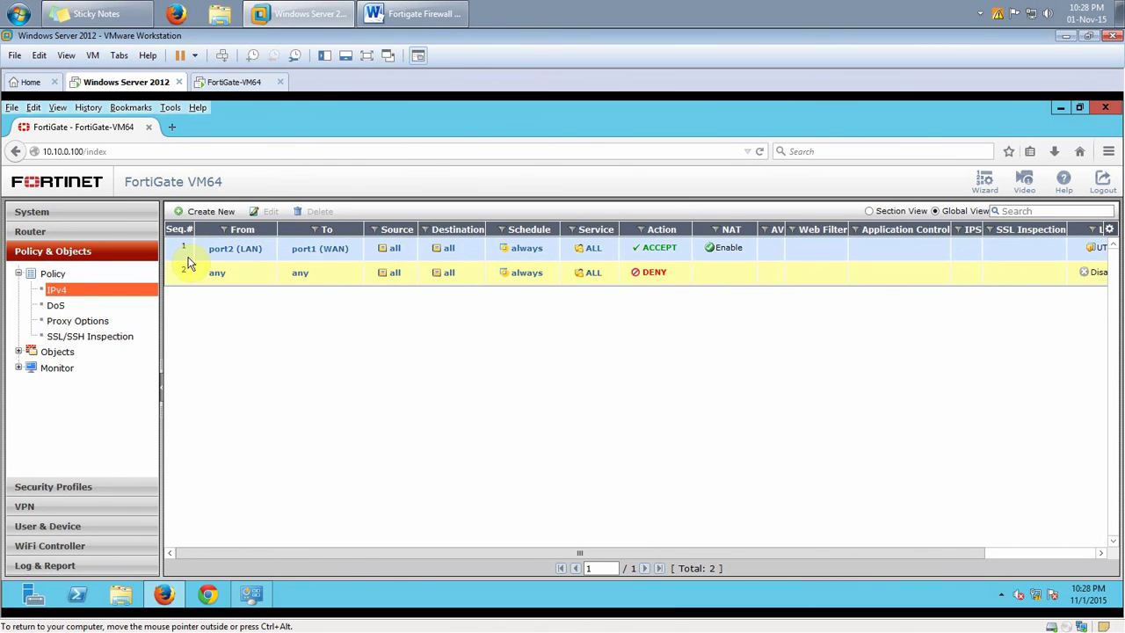
Start another IPv4 policy from port1 (WAN), source all, to outgoing interface port2 (LAN)
{"action": "left_click", "coordinate": [211, 212]}
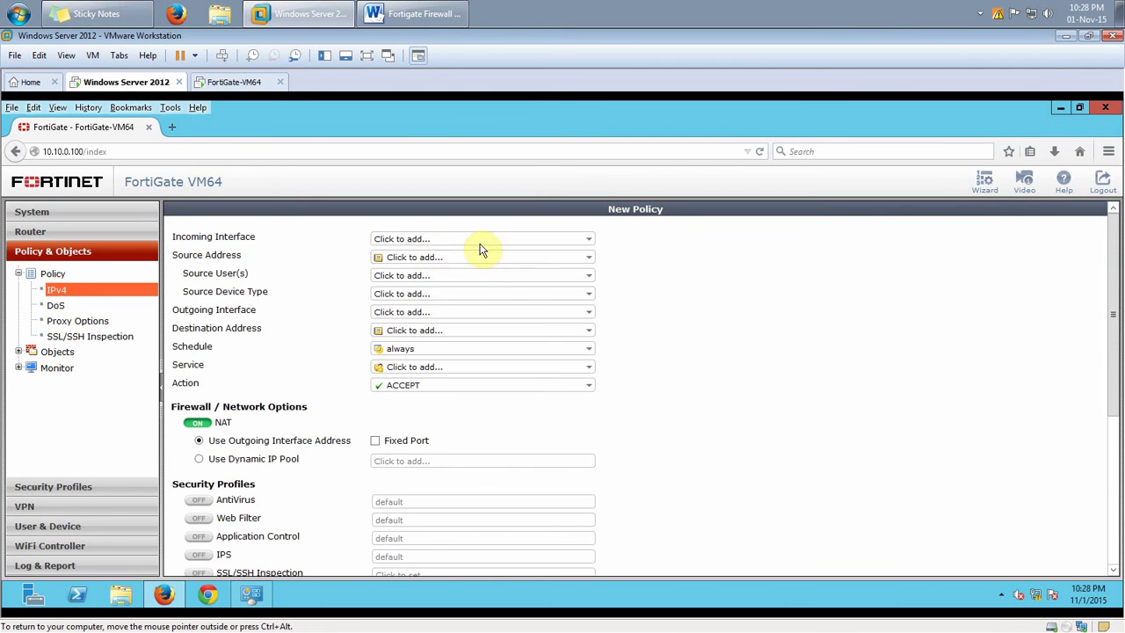
{"action": "left_click", "coordinate": [504, 240]}
{"action": "left_click", "coordinate": [475, 288]}
{"action": "left_click", "coordinate": [422, 258]}
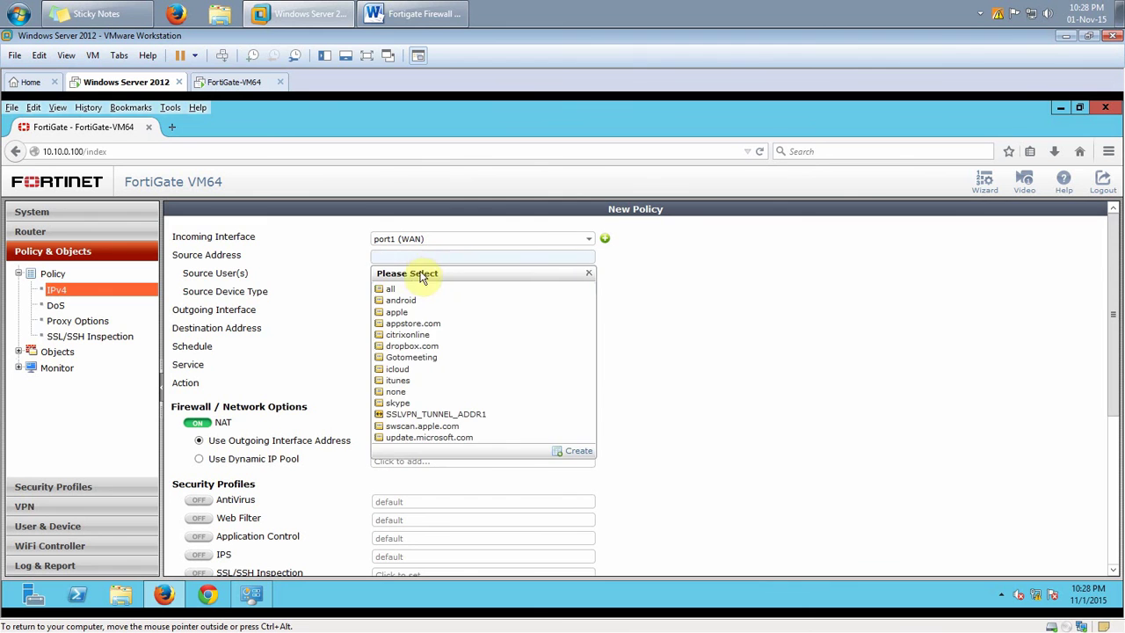
{"action": "left_click", "coordinate": [419, 291]}
{"action": "left_click", "coordinate": [413, 311]}
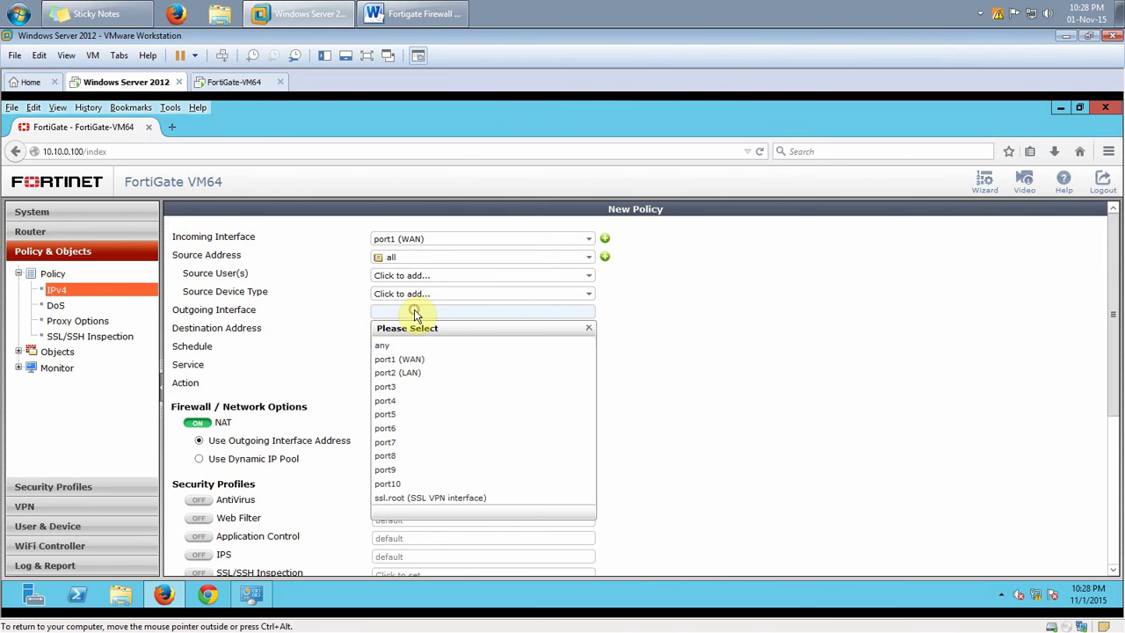
{"action": "left_click", "coordinate": [409, 373]}
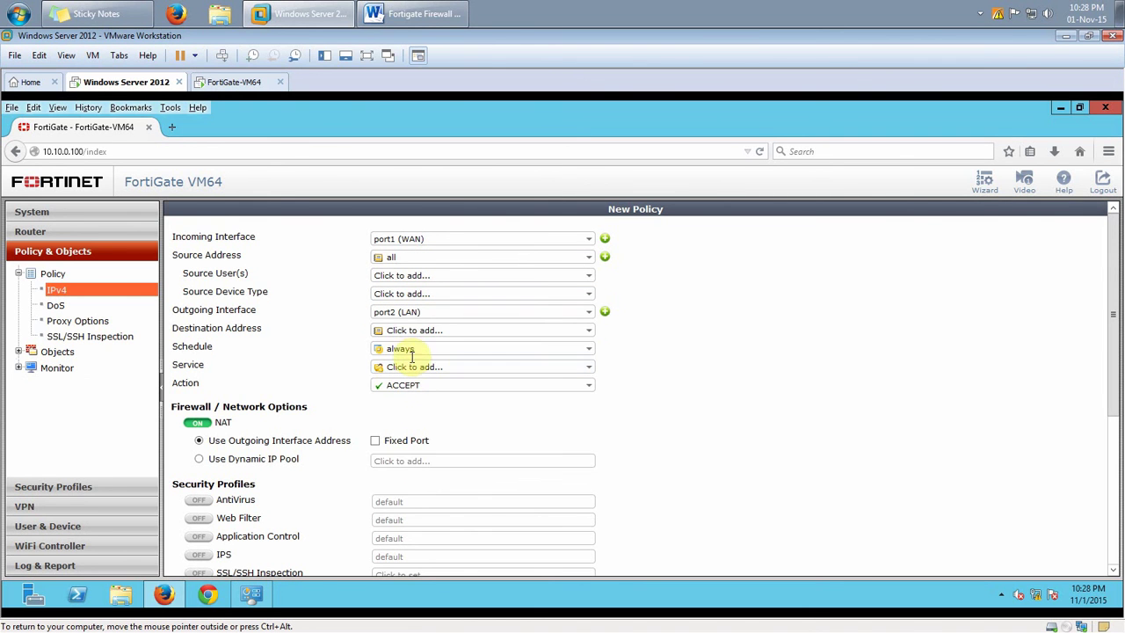
Set destination all and service ALL, save the policy, and bring up the Word checklist
{"action": "left_click", "coordinate": [404, 332]}
{"action": "left_click", "coordinate": [392, 362]}
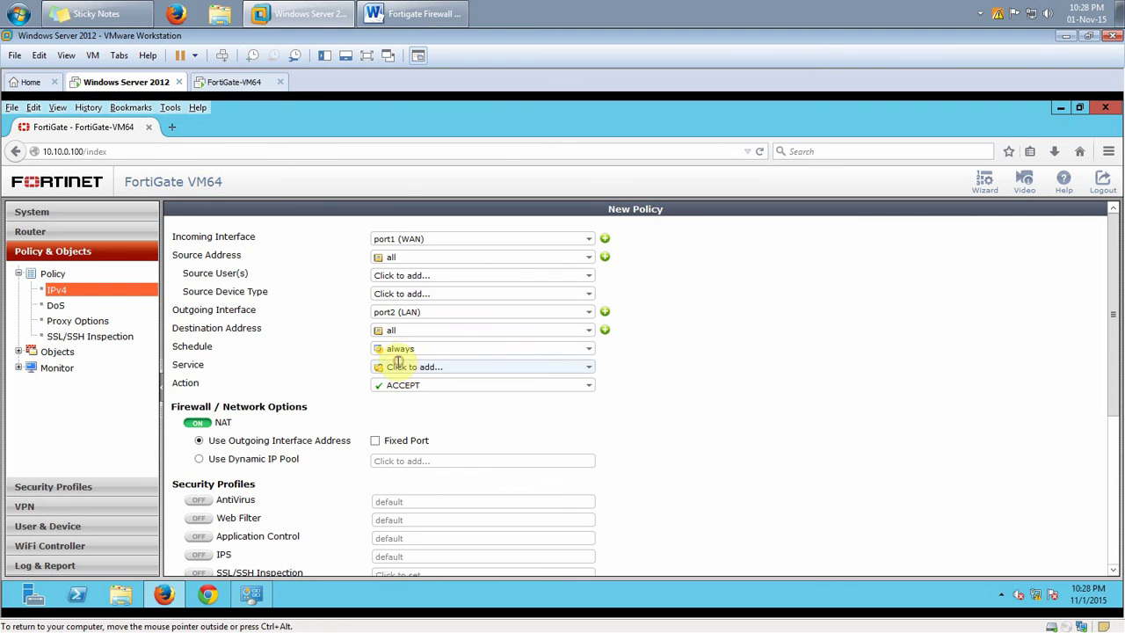
{"action": "left_click", "coordinate": [398, 366]}
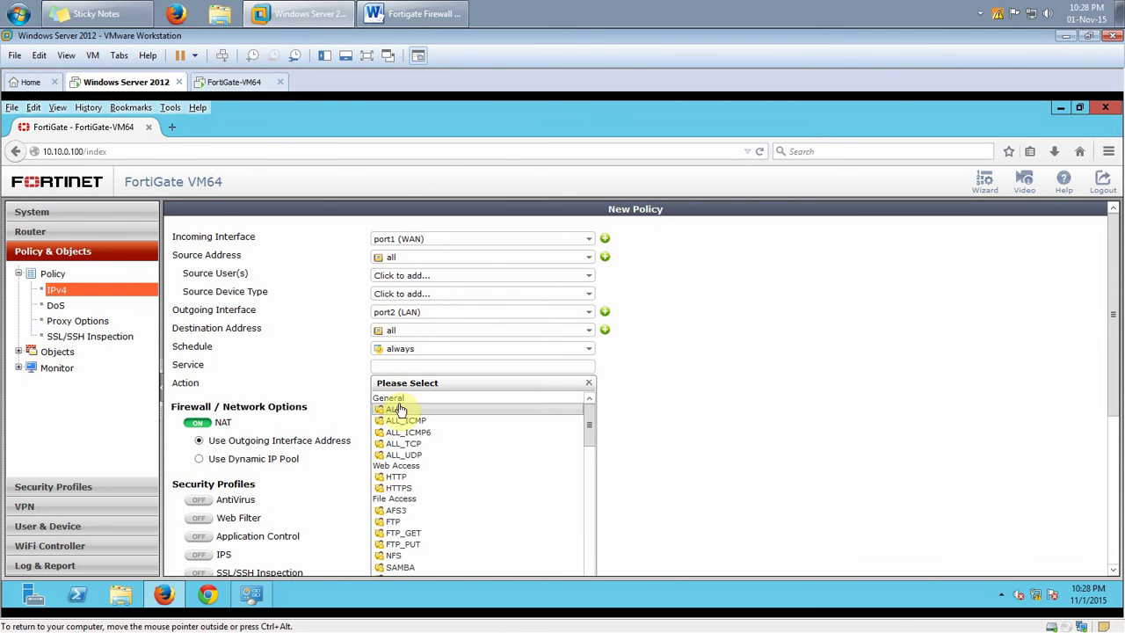
{"action": "left_click", "coordinate": [397, 416]}
{"action": "scroll", "coordinate": [685, 410], "scroll_direction": "down", "scroll_amount": 5}
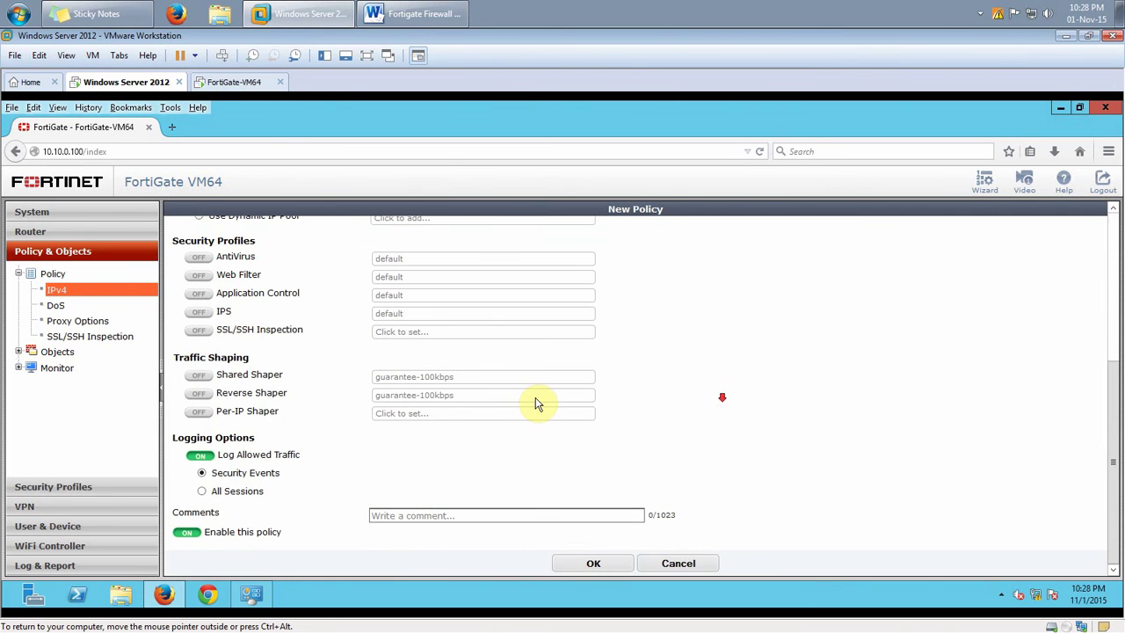
{"action": "left_click", "coordinate": [588, 566]}
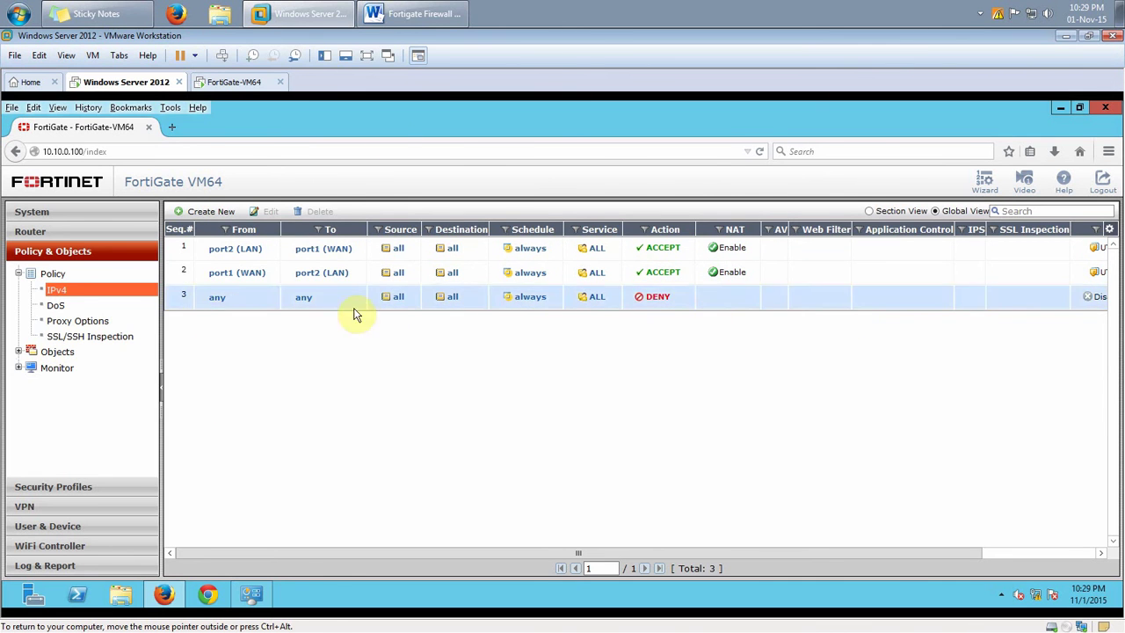
{"action": "left_click", "coordinate": [391, 13]}
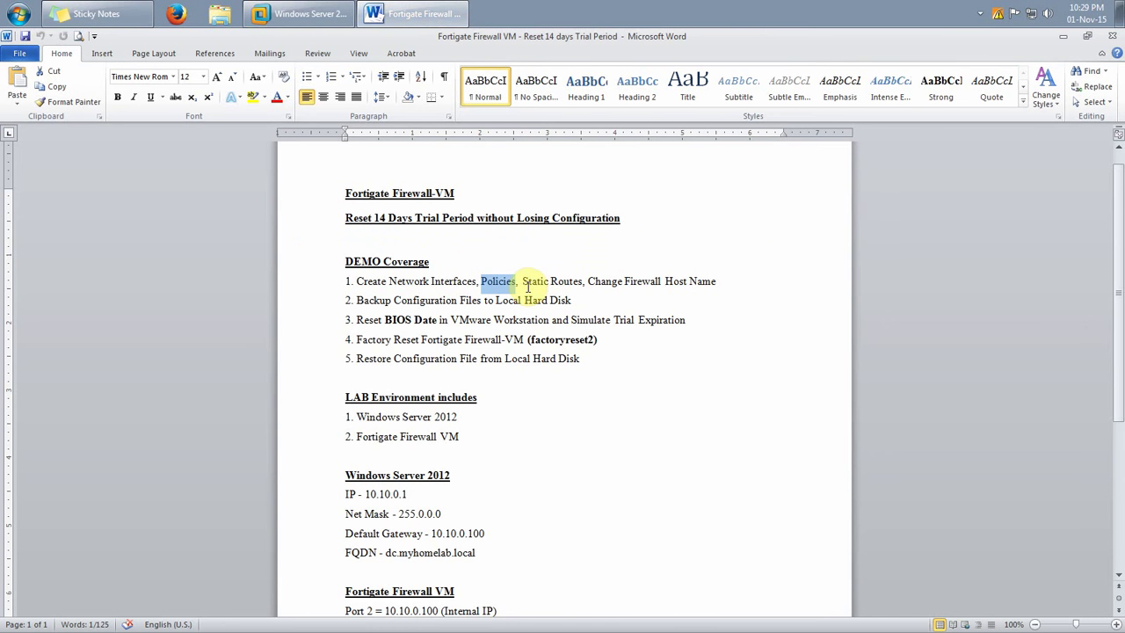
Mark Static Routes in the Word checklist and open the existing static route for editing
{"action": "left_click_drag", "start_coordinate": [521, 281], "coordinate": [582, 282]}
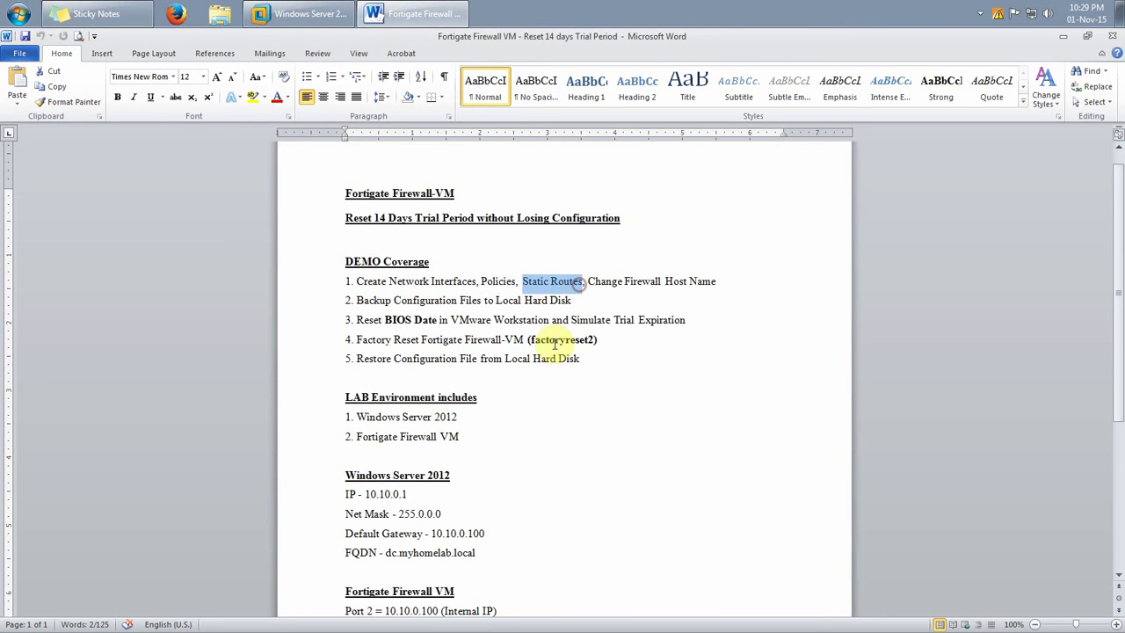
{"action": "left_click", "coordinate": [296, 17]}
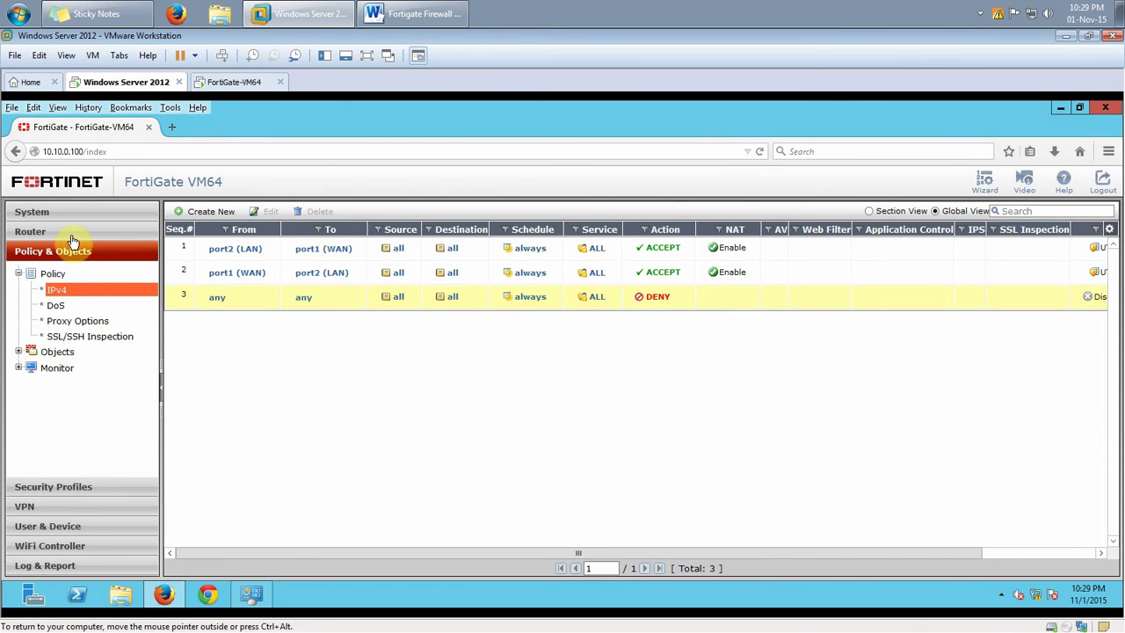
{"action": "left_click", "coordinate": [42, 232]}
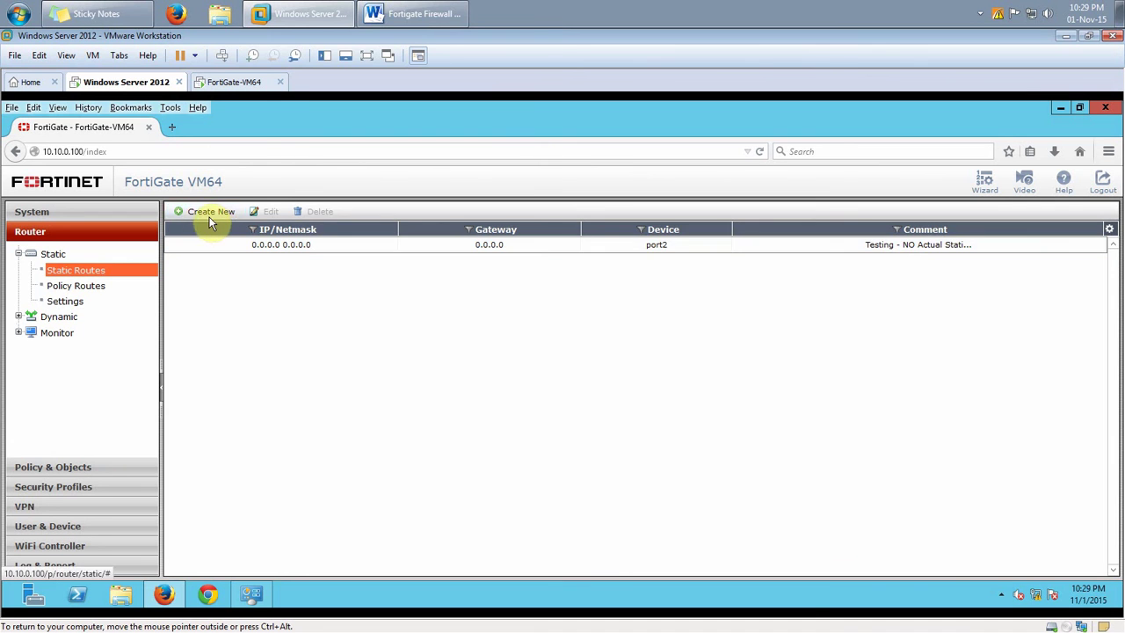
{"action": "left_click", "coordinate": [270, 245]}
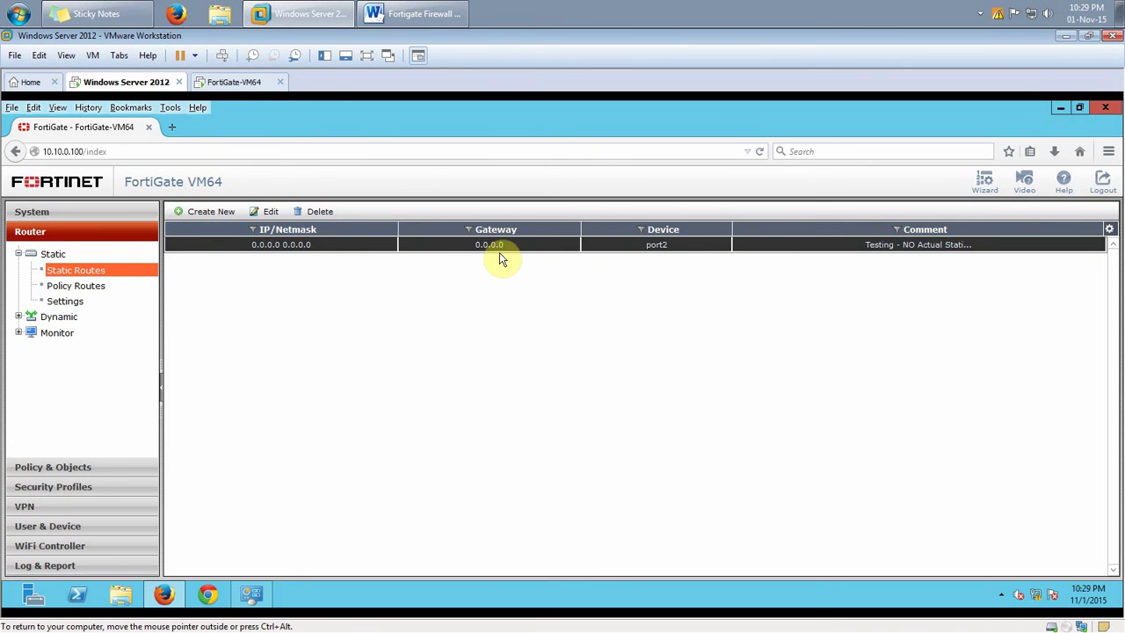
{"action": "left_click", "coordinate": [269, 212]}
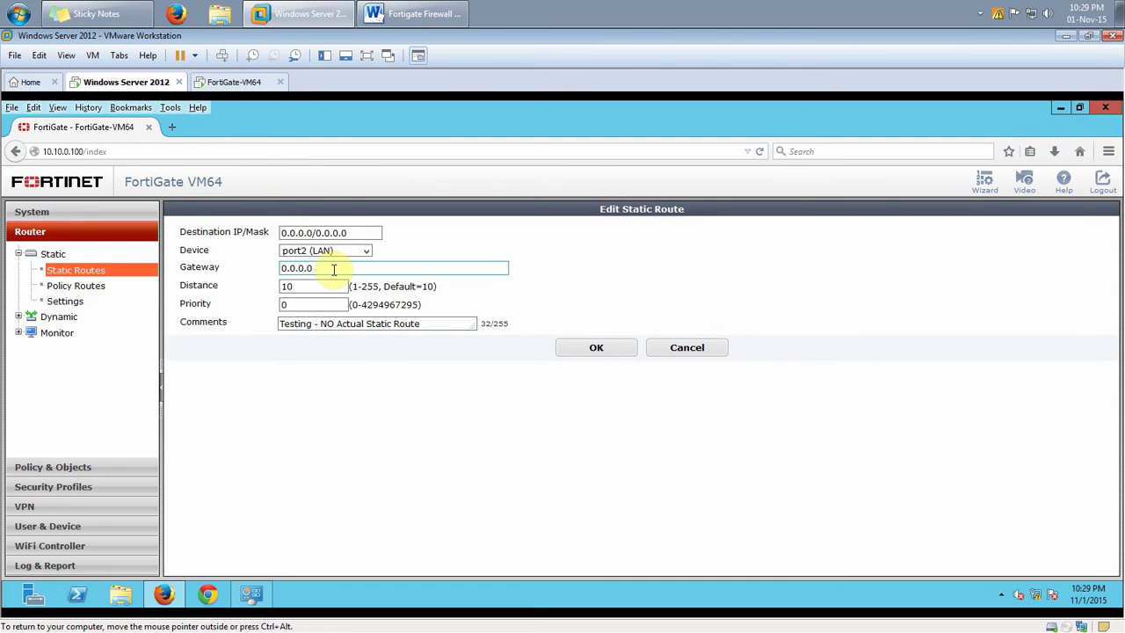
Change the static route's gateway from 0.0.0.0 to 192.168.1.1 and save it
{"action": "left_click_drag", "start_coordinate": [332, 269], "coordinate": [253, 270]}
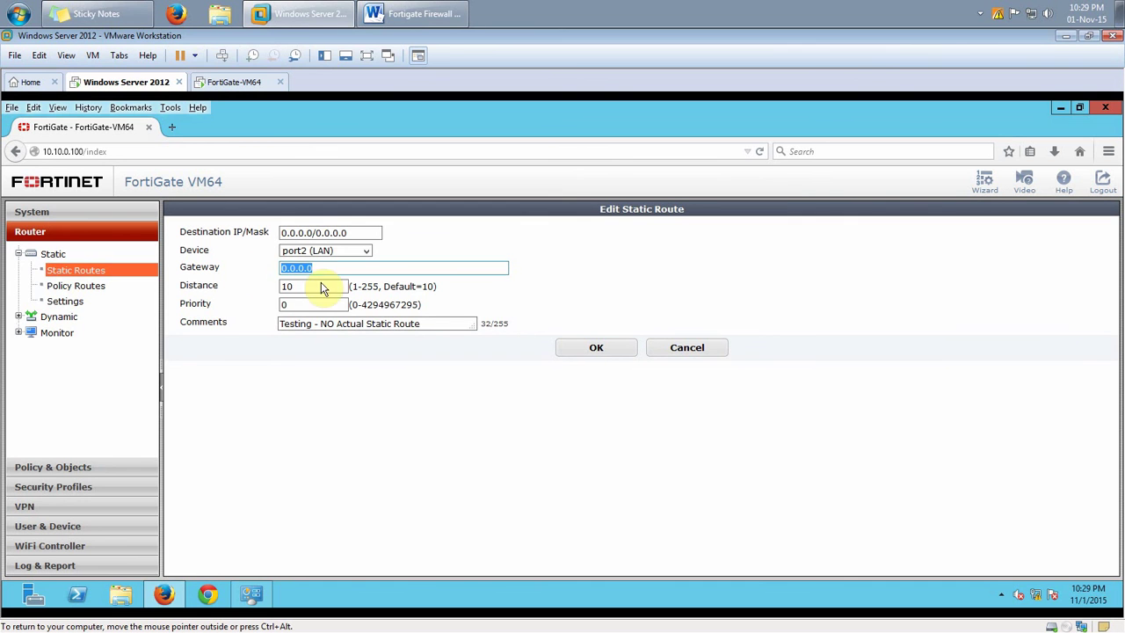
{"action": "type", "text": "192"}
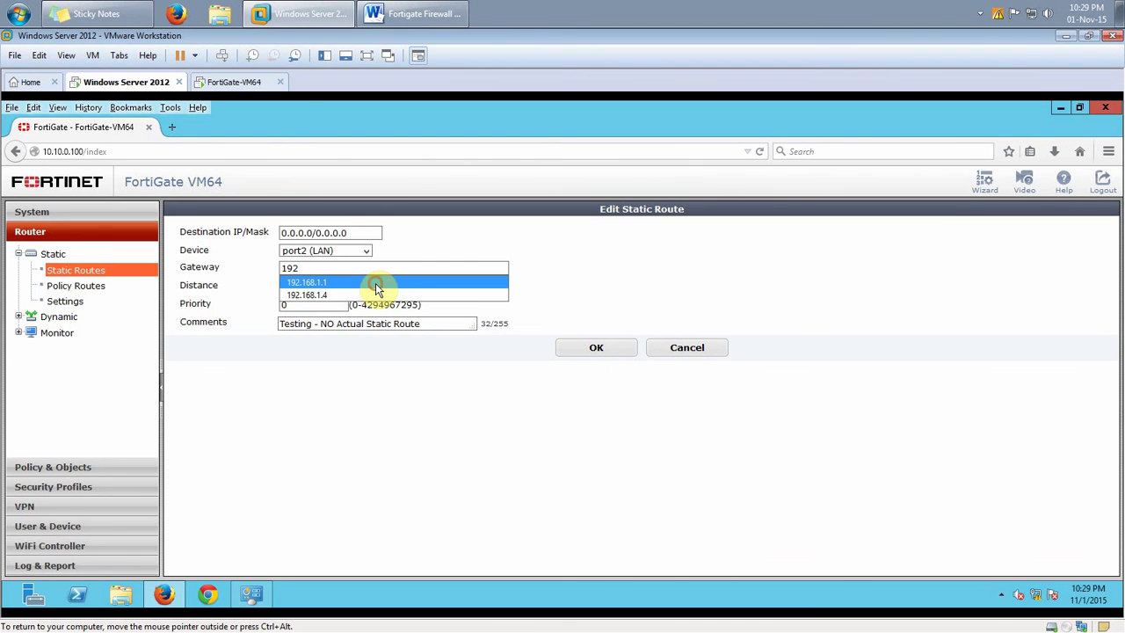
{"action": "left_click", "coordinate": [376, 283]}
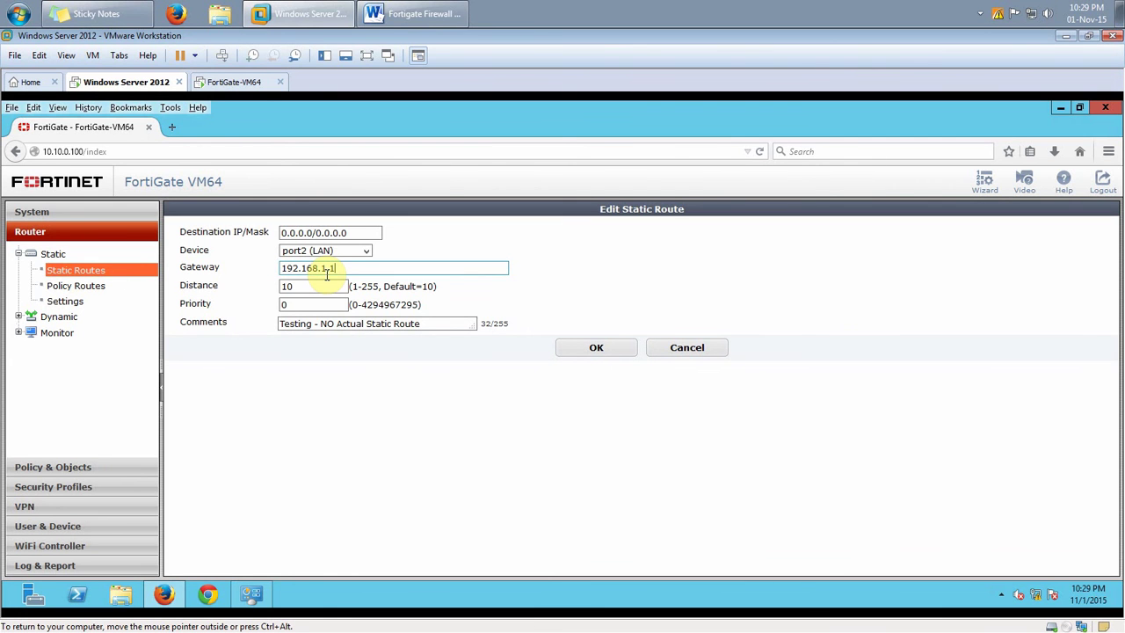
{"action": "left_click", "coordinate": [579, 354]}
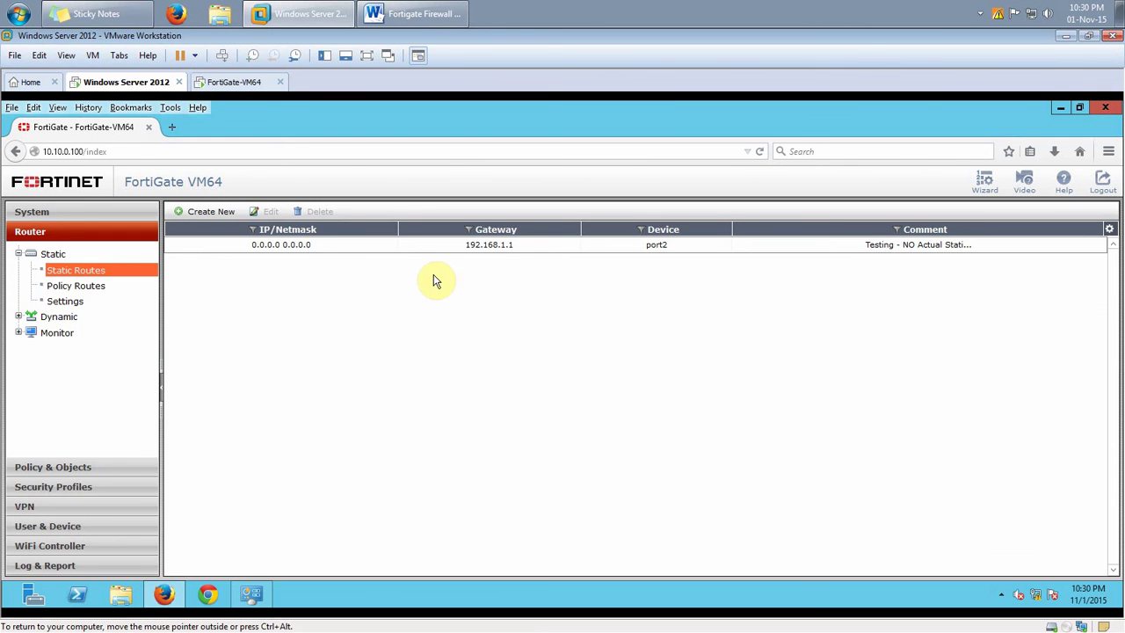
{"action": "left_click", "coordinate": [226, 248]}
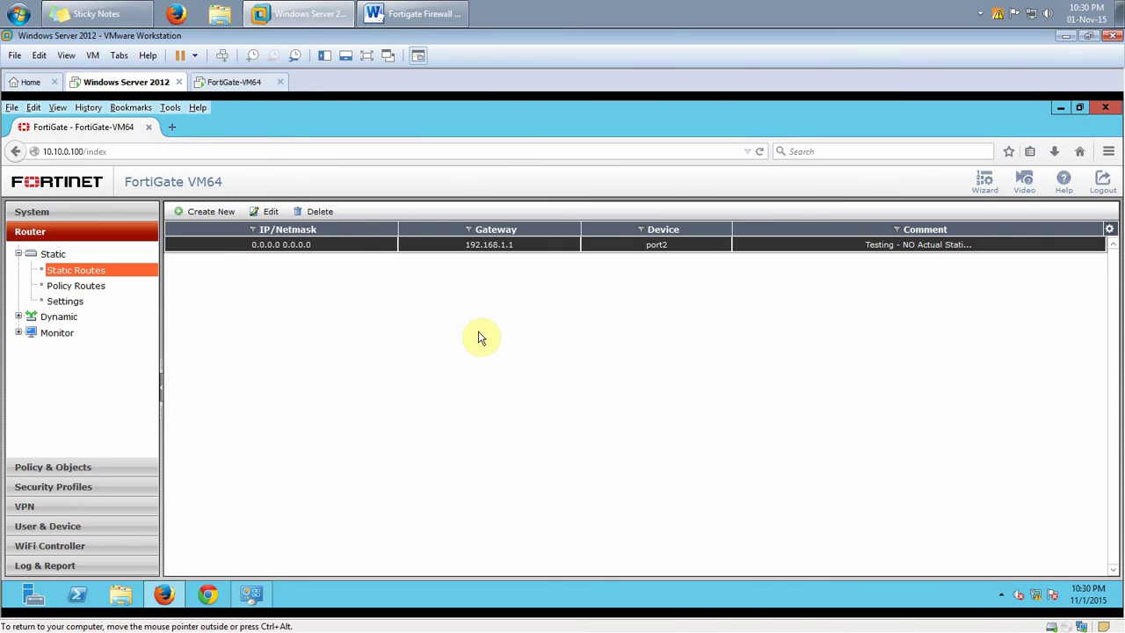
Highlight Change Firewall Host Name as the next item in the Word checklist
{"action": "left_click", "coordinate": [444, 11]}
{"action": "left_click", "coordinate": [615, 296]}
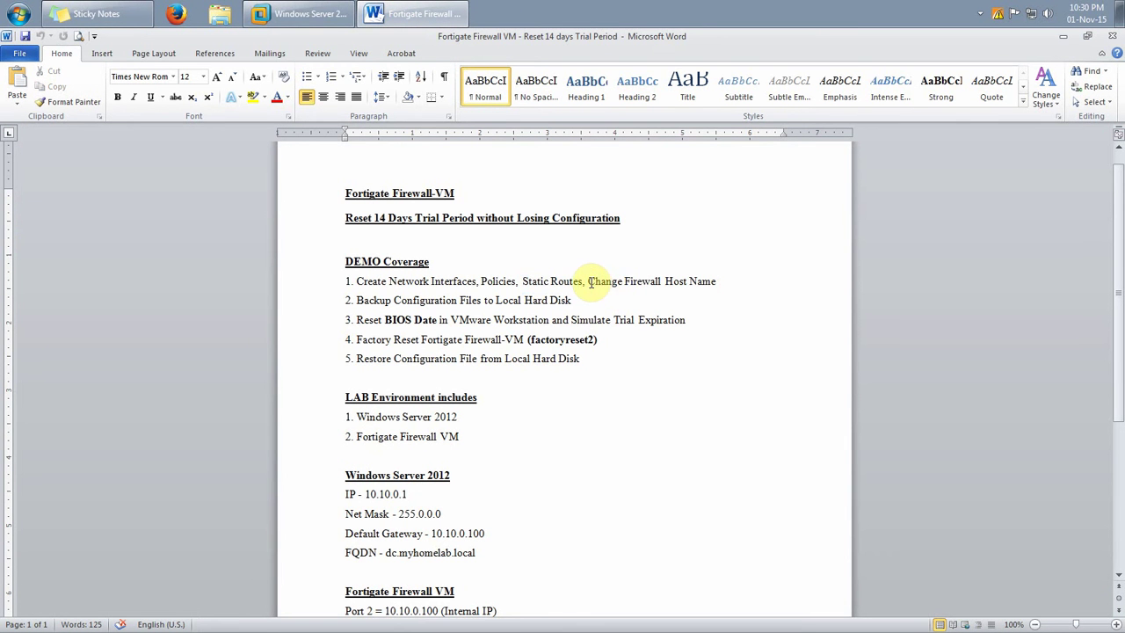
{"action": "left_click_drag", "start_coordinate": [587, 281], "coordinate": [729, 280]}
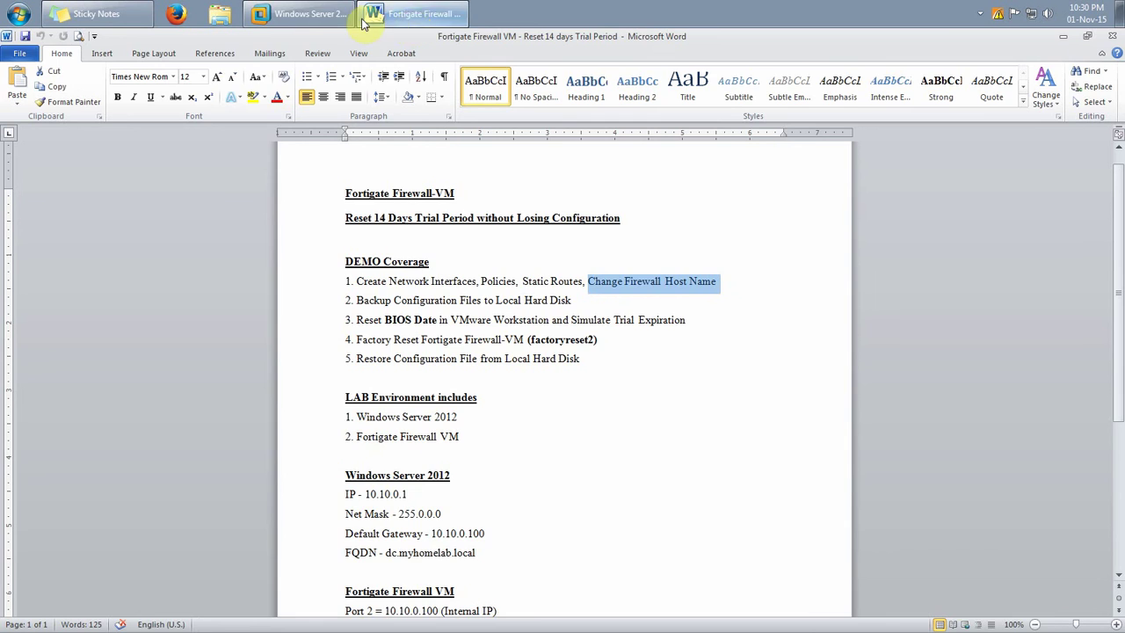
Show the System Status dashboard with host name Trial-Reset, then switch to the FortiGate VM console
{"action": "left_click", "coordinate": [302, 14]}
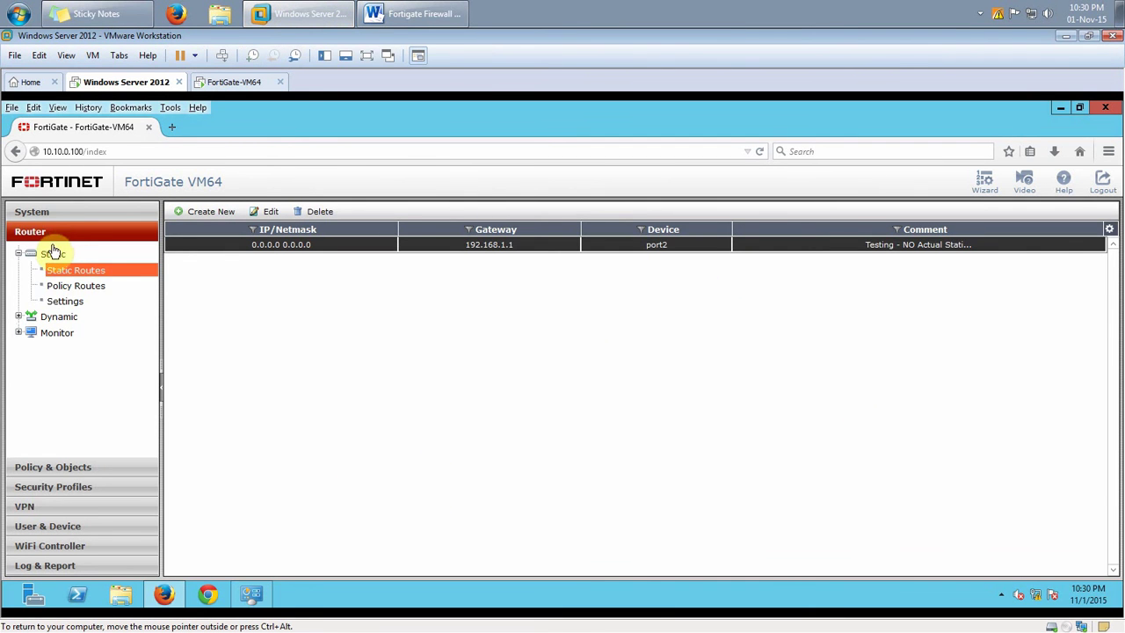
{"action": "left_click", "coordinate": [35, 214]}
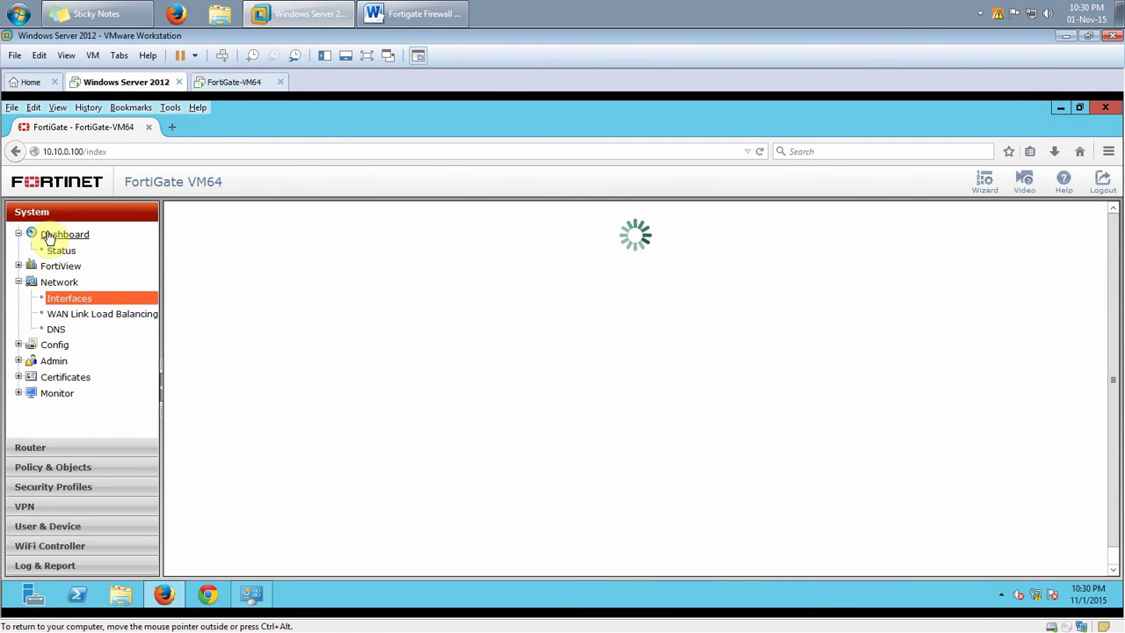
{"action": "left_click", "coordinate": [61, 251]}
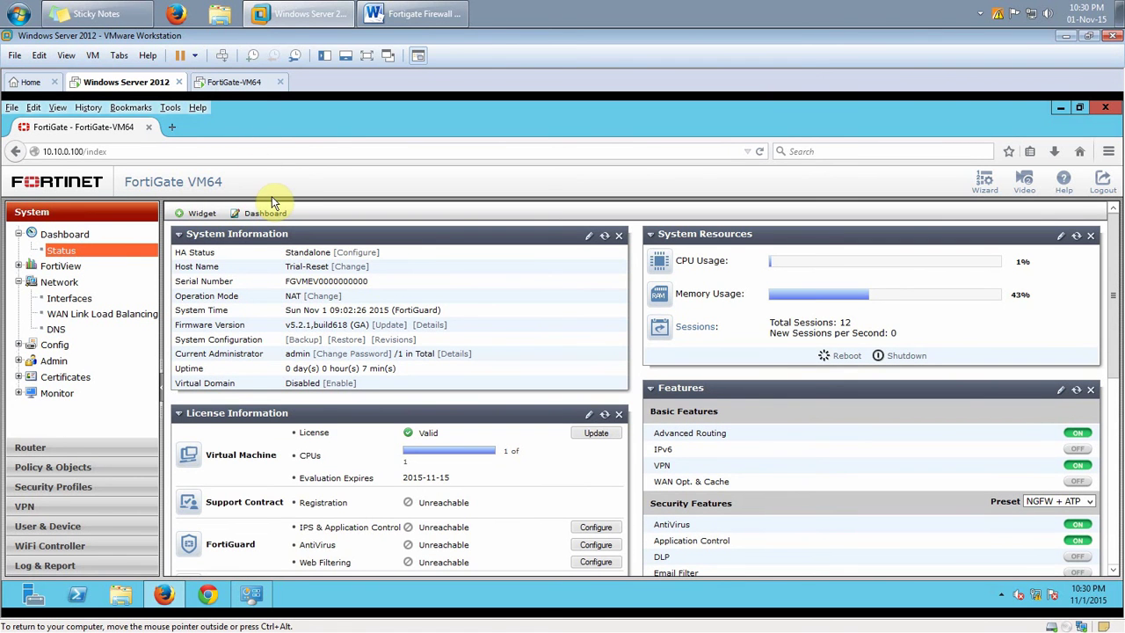
{"action": "left_click", "coordinate": [246, 85]}
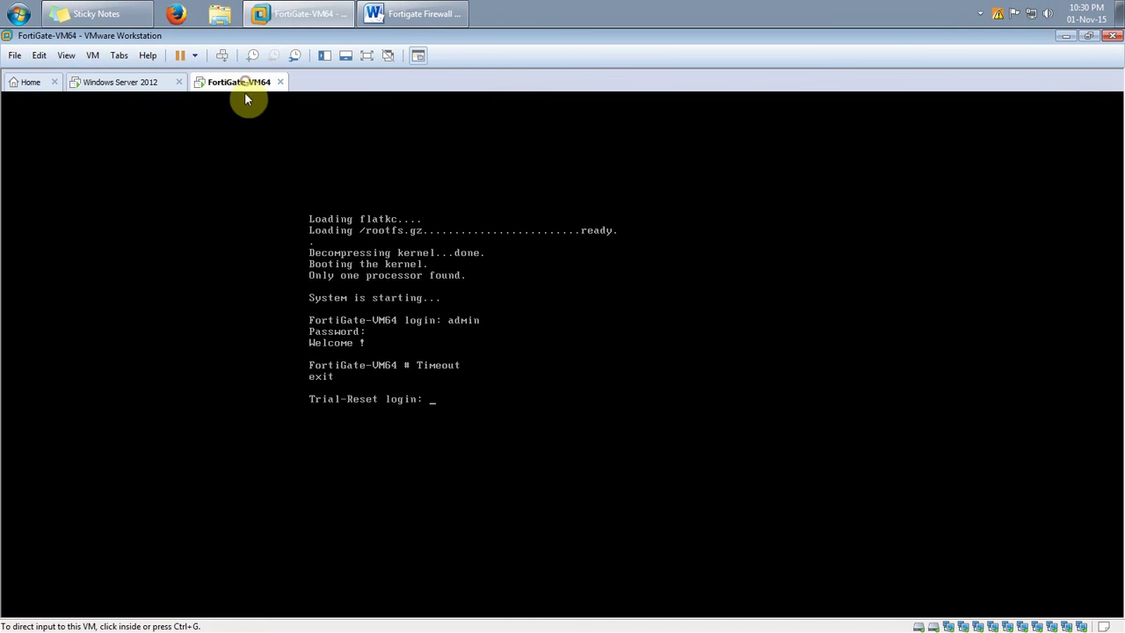
Check the FortiGate console, then highlight Network Interfaces, Policies and the backup step in the Word checklist
{"action": "left_click", "coordinate": [471, 377]}
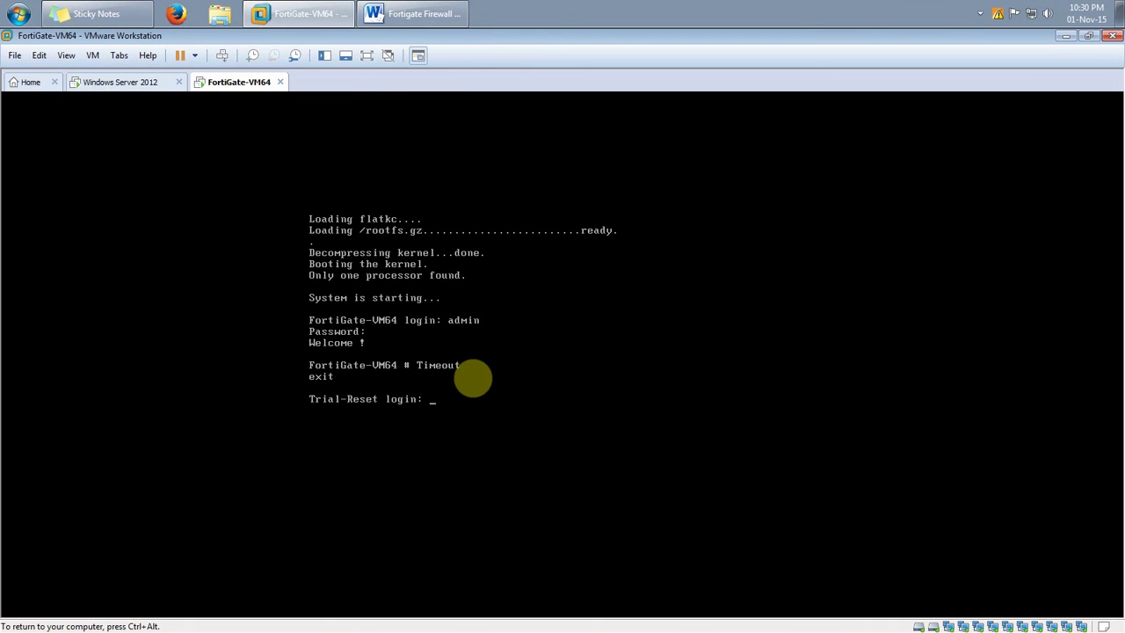
{"action": "key", "text": "ctrl+alt"}
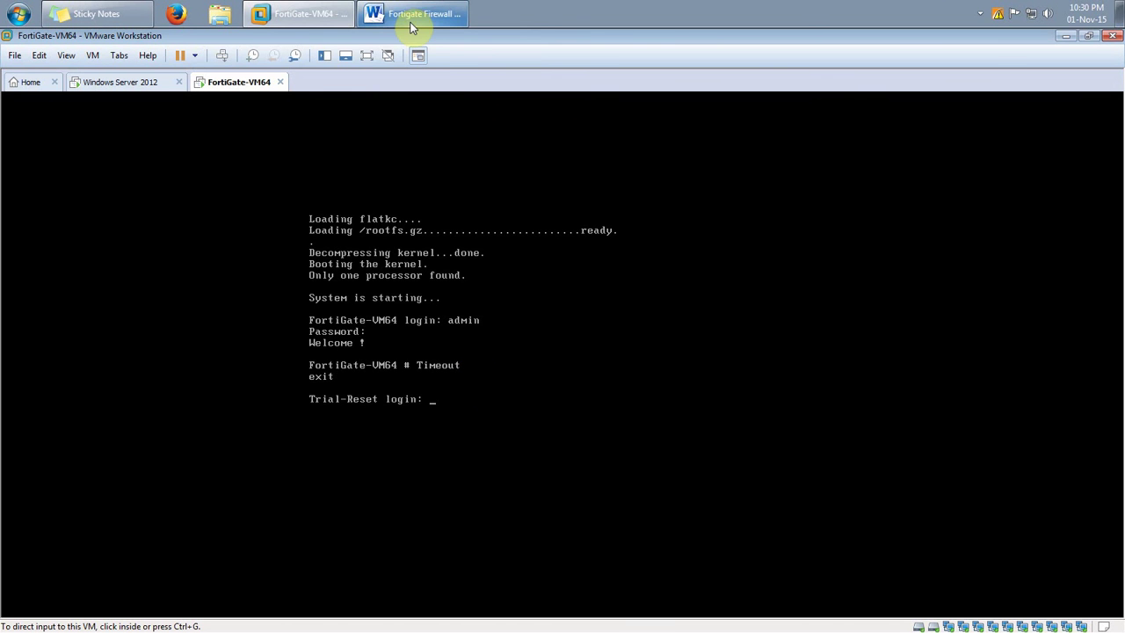
{"action": "left_click", "coordinate": [415, 16]}
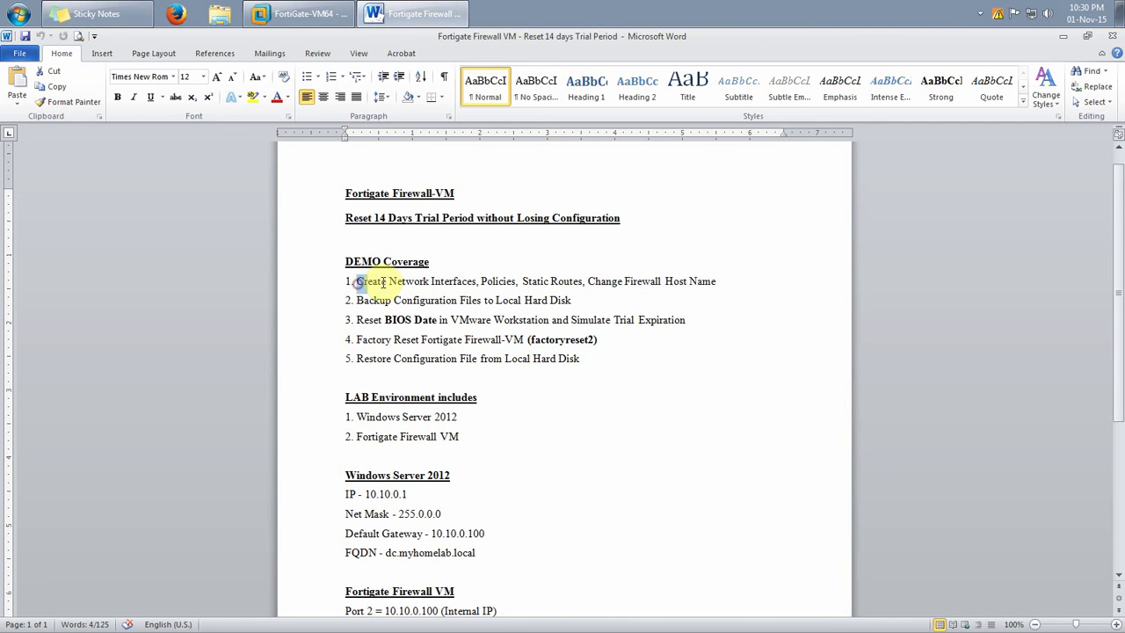
{"action": "left_click_drag", "start_coordinate": [359, 284], "coordinate": [716, 282]}
{"action": "left_click", "coordinate": [420, 290]}
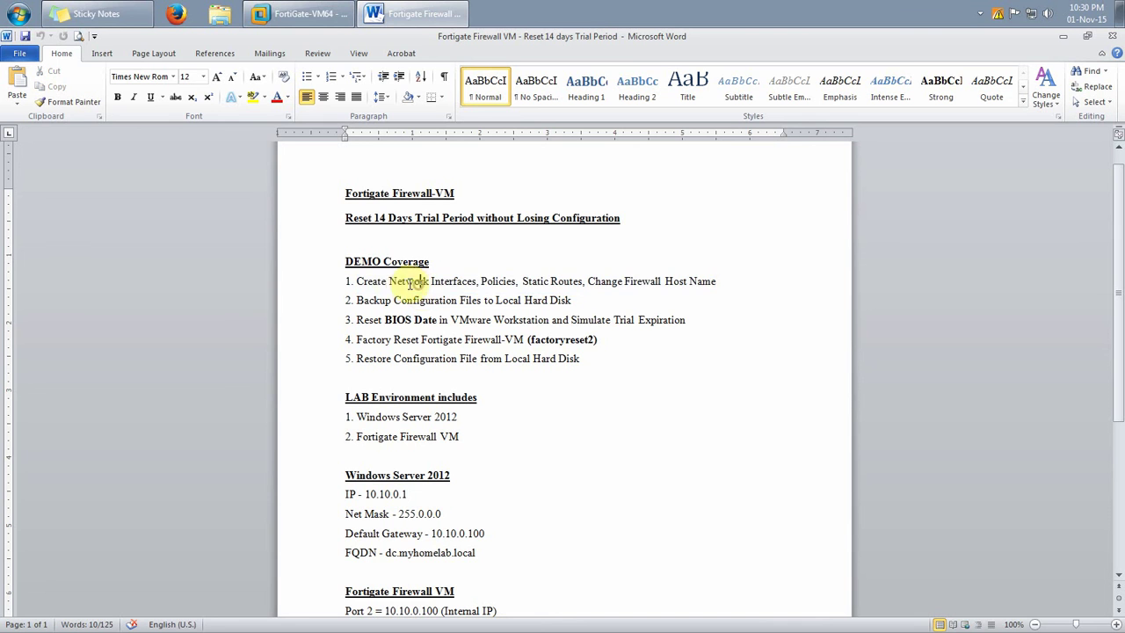
{"action": "left_click_drag", "start_coordinate": [389, 281], "coordinate": [475, 281]}
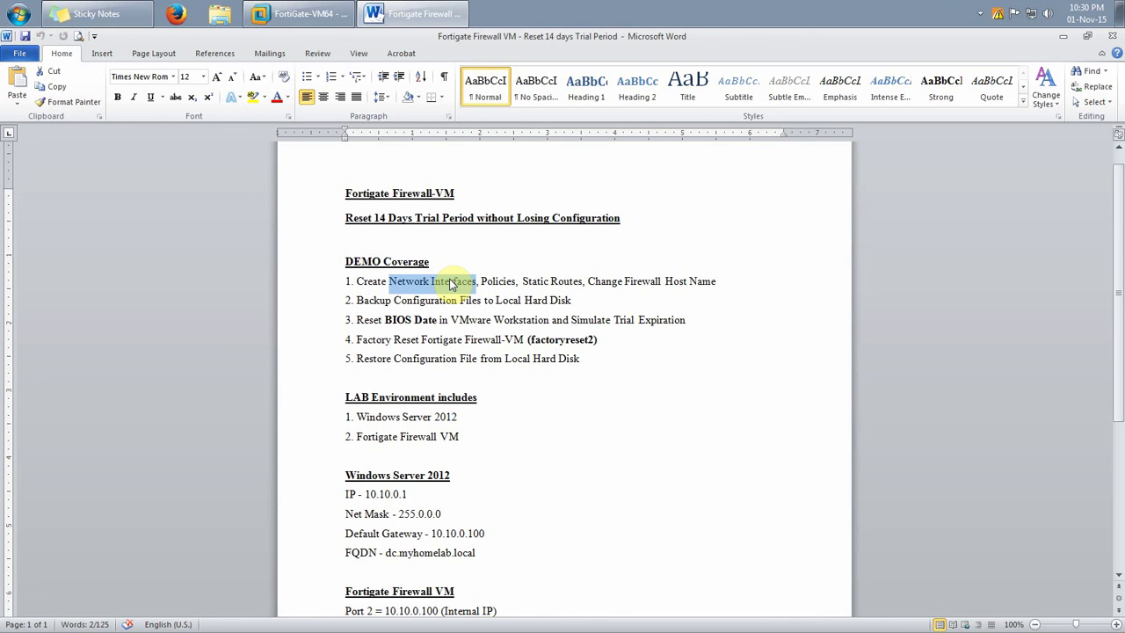
{"action": "left_click", "coordinate": [490, 284]}
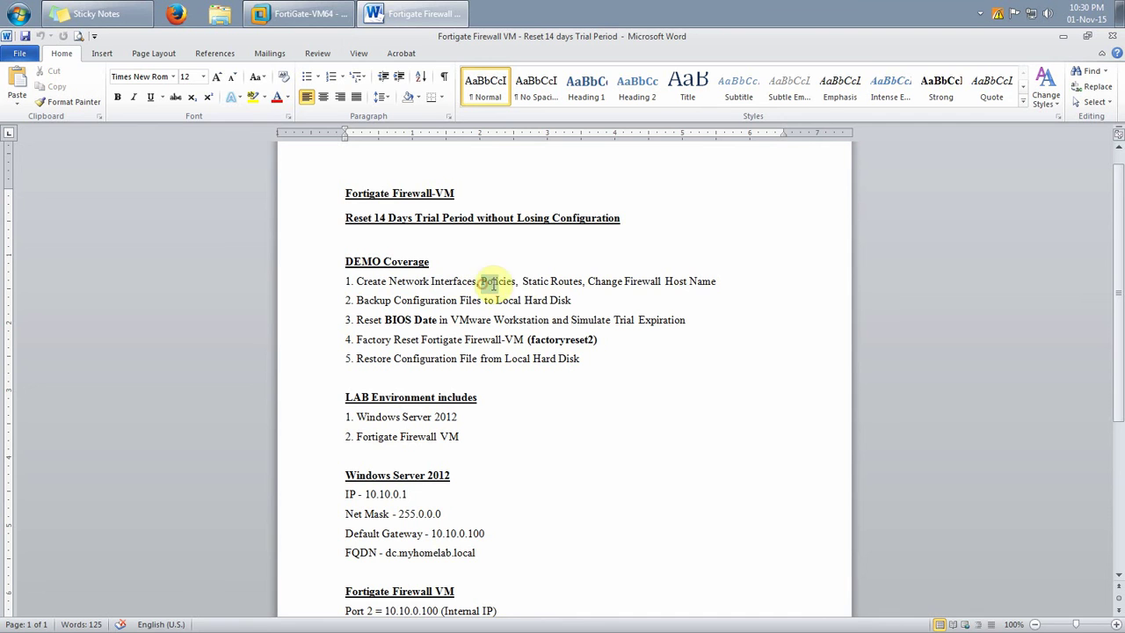
{"action": "left_click_drag", "start_coordinate": [492, 283], "coordinate": [718, 282]}
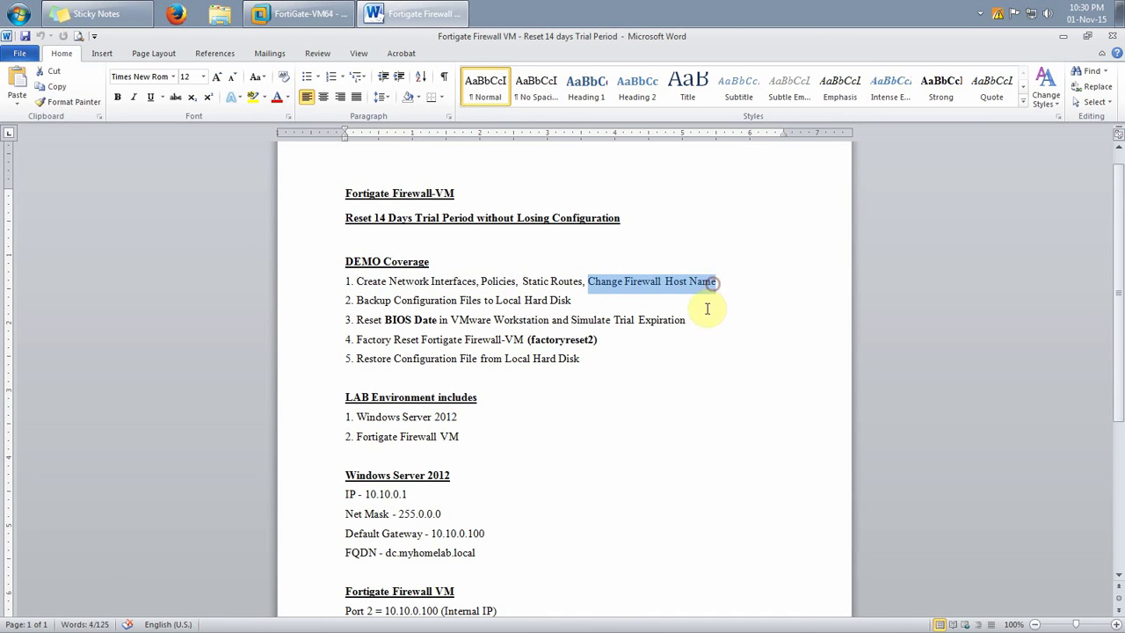
{"action": "left_click", "coordinate": [656, 395]}
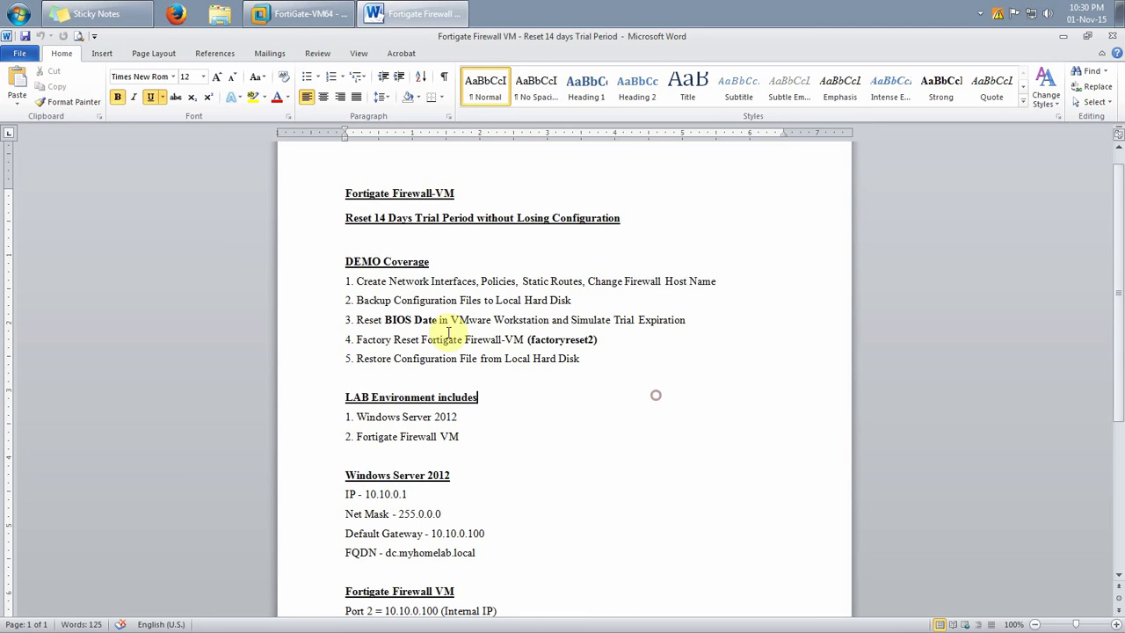
{"action": "left_click_drag", "start_coordinate": [357, 300], "coordinate": [496, 302]}
{"action": "left_click", "coordinate": [299, 13]}
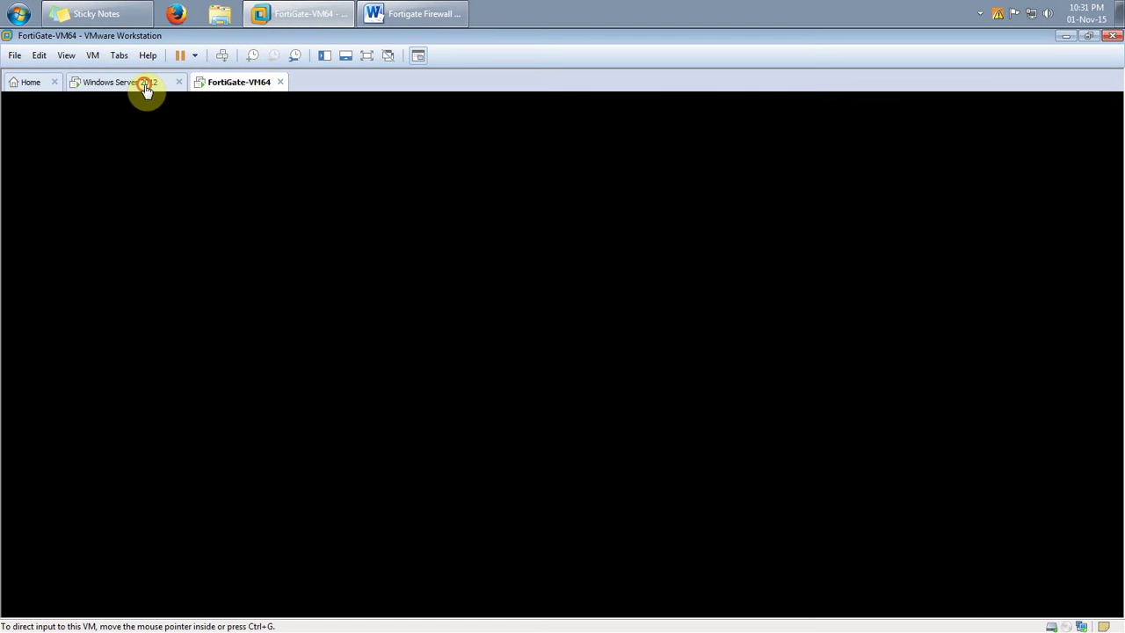
In the Windows Server 2012 VM, glance at the server desktop and restore the FortiGate dashboard in Firefox
{"action": "left_click", "coordinate": [146, 89]}
{"action": "left_click", "coordinate": [175, 593]}
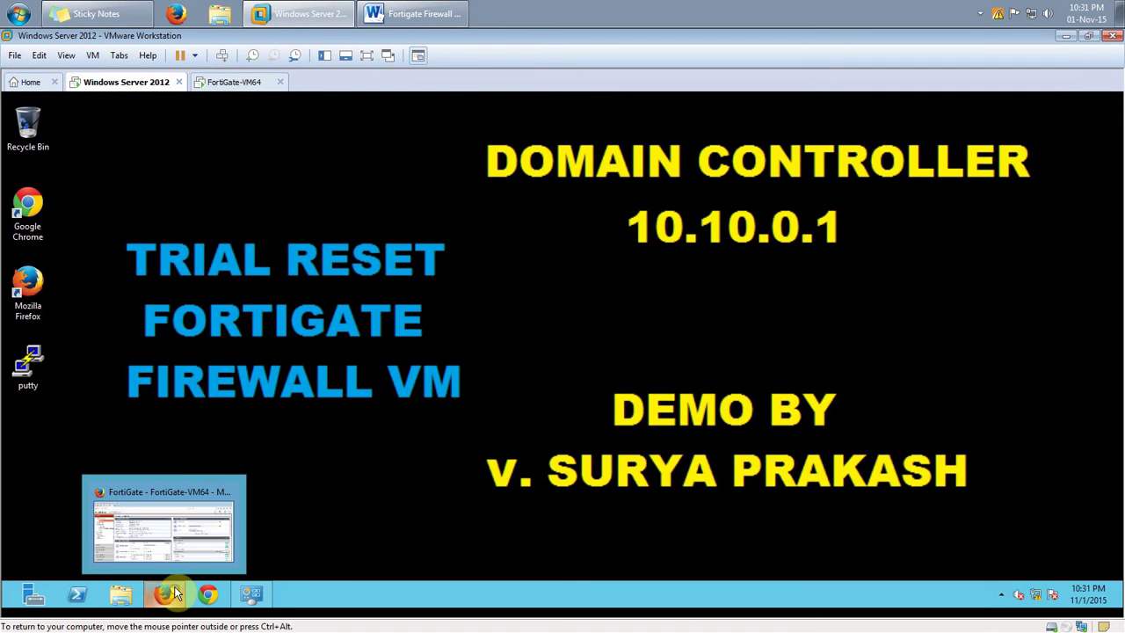
{"action": "left_click", "coordinate": [252, 596]}
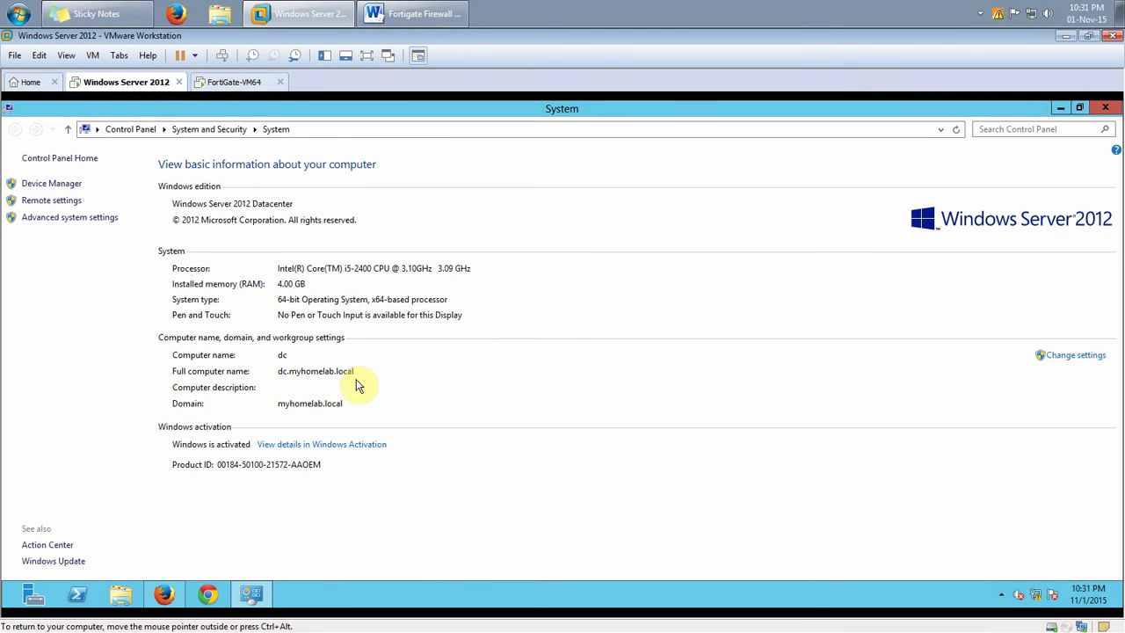
{"action": "left_click", "coordinate": [253, 595]}
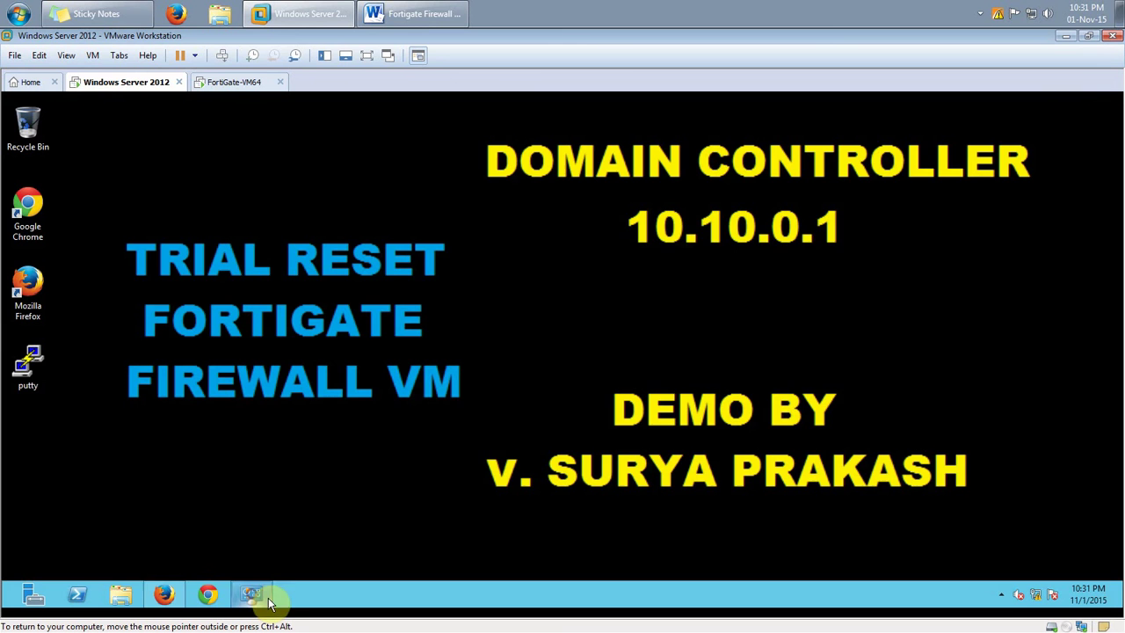
{"action": "left_click", "coordinate": [164, 594]}
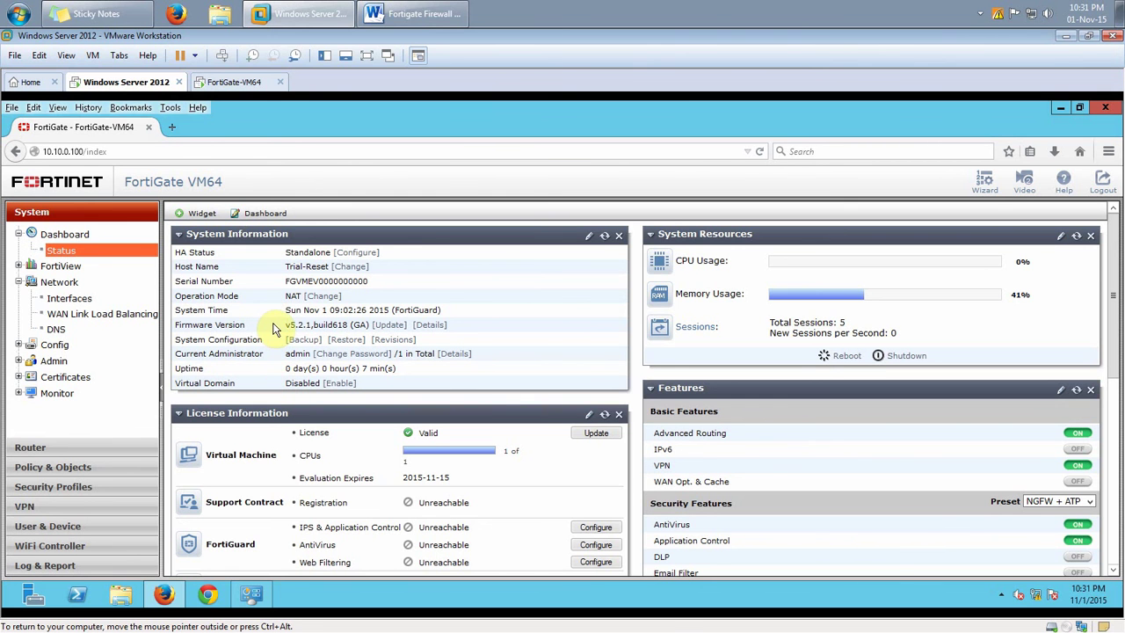
Highlight Static Routes in the Word notes, then open the System Configuration Backup window
{"action": "left_click", "coordinate": [413, 14]}
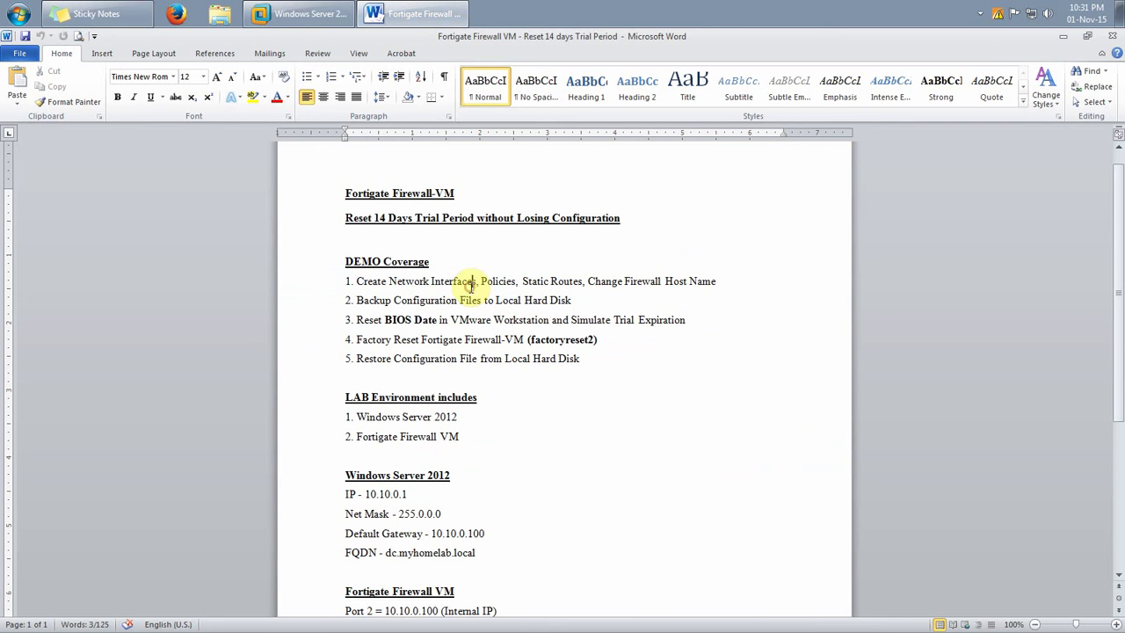
{"action": "left_click_drag", "start_coordinate": [522, 282], "coordinate": [581, 283]}
{"action": "left_click", "coordinate": [421, 14]}
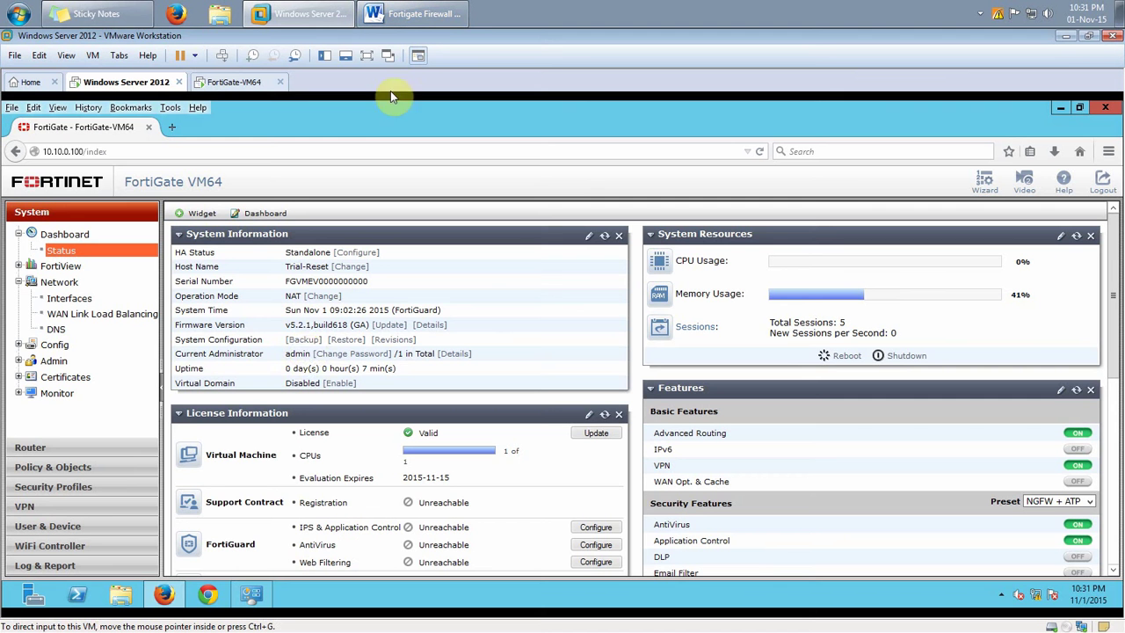
{"action": "left_click", "coordinate": [303, 340]}
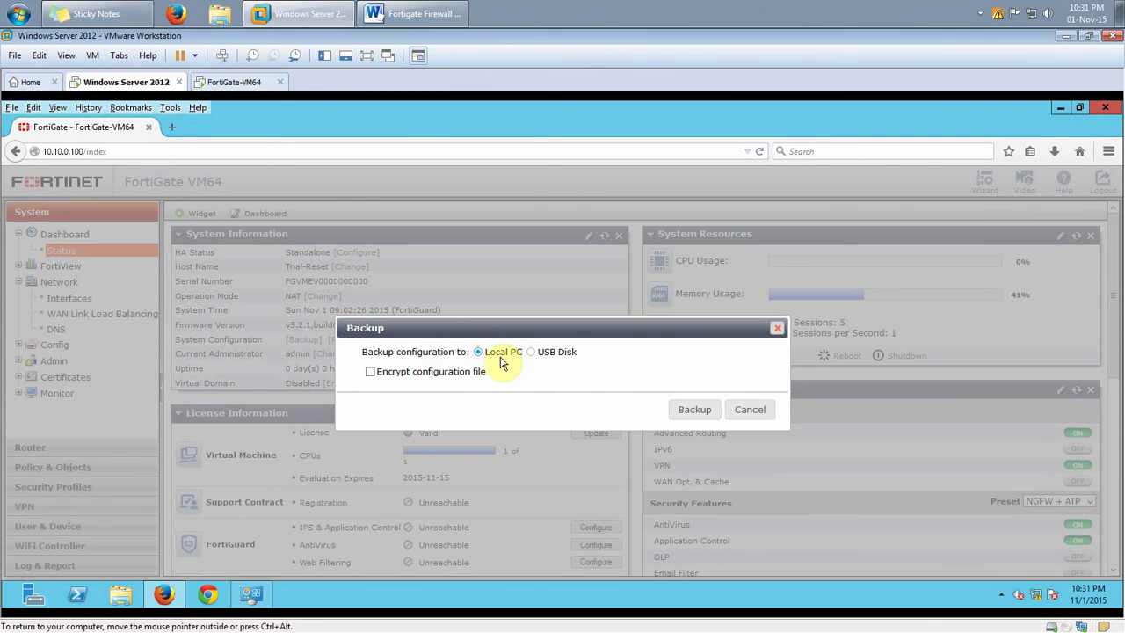
Back up the configuration to Local PC, saving Trial-Reset_20151101_0903.conf onto the server desktop
{"action": "left_click", "coordinate": [691, 415]}
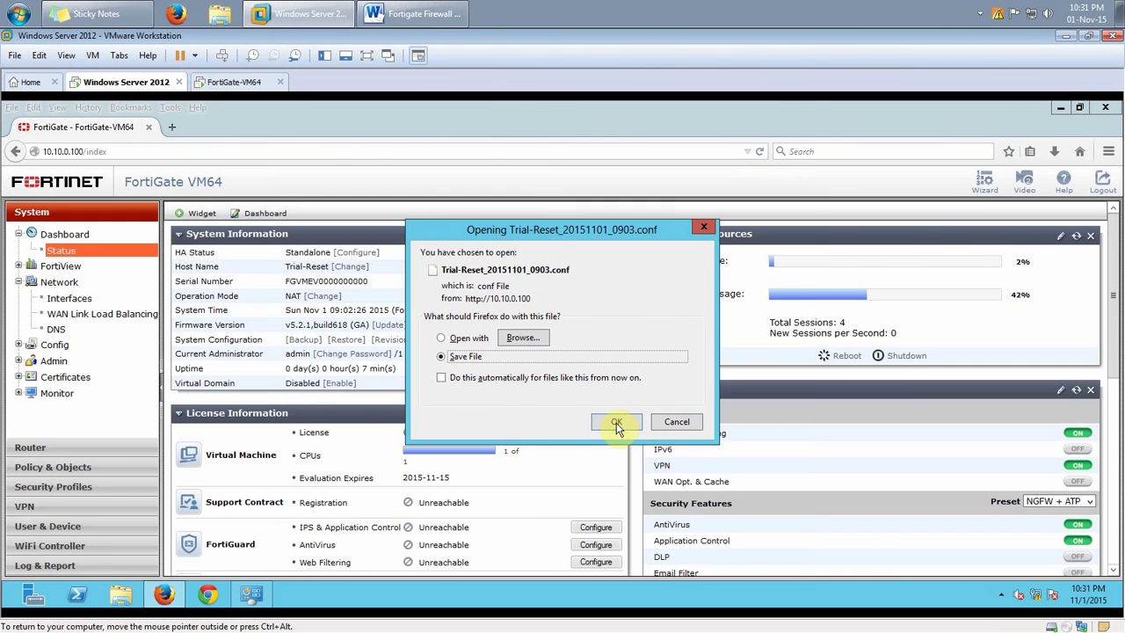
{"action": "left_click", "coordinate": [616, 422]}
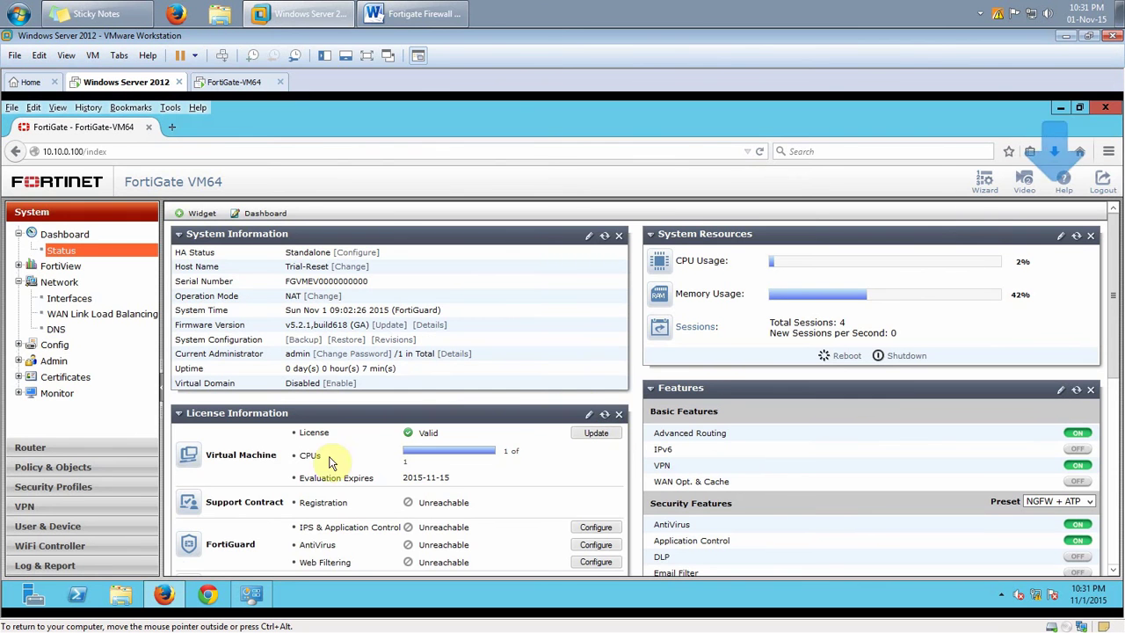
{"action": "left_click", "coordinate": [163, 596]}
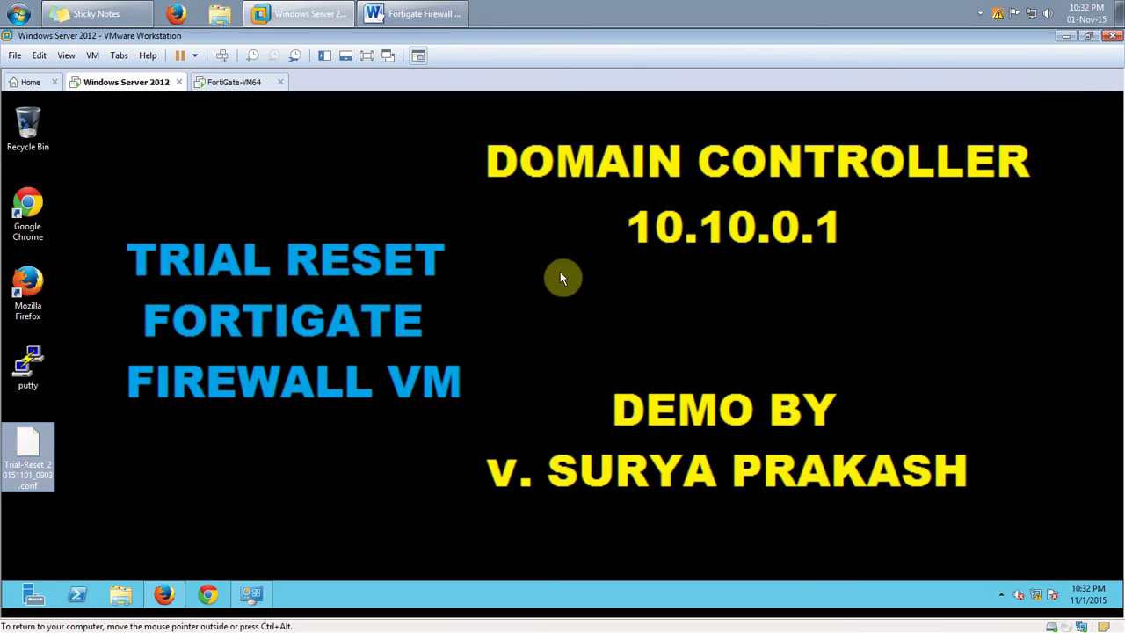
{"action": "left_click", "coordinate": [409, 13]}
{"action": "left_click_drag", "start_coordinate": [360, 304], "coordinate": [625, 307]}
{"action": "left_click", "coordinate": [650, 367]}
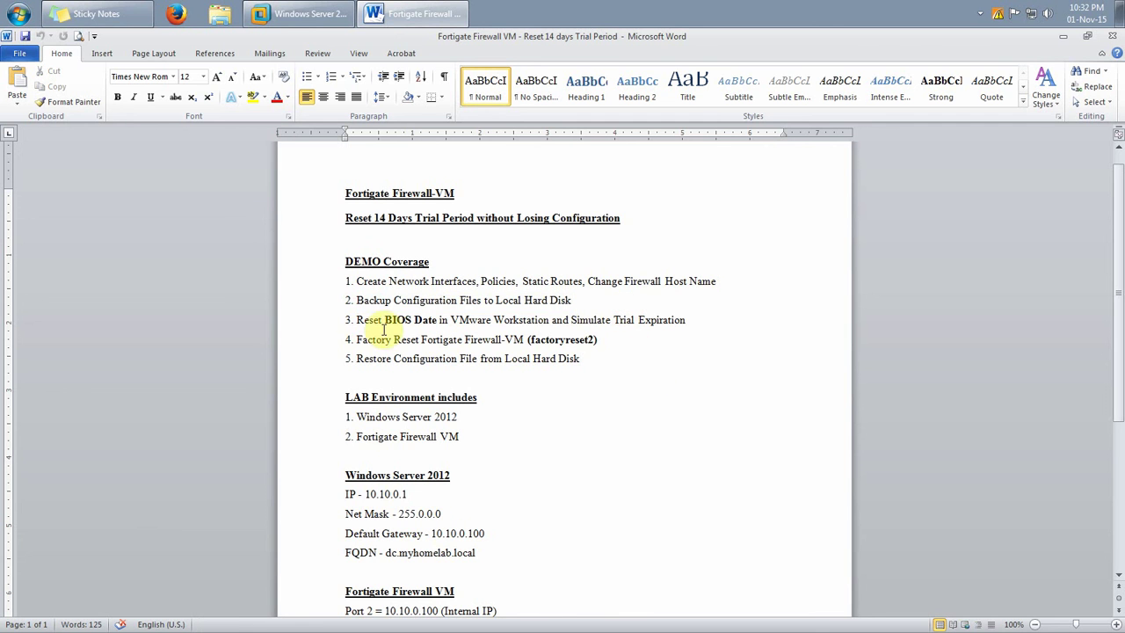
{"action": "left_click", "coordinate": [303, 13]}
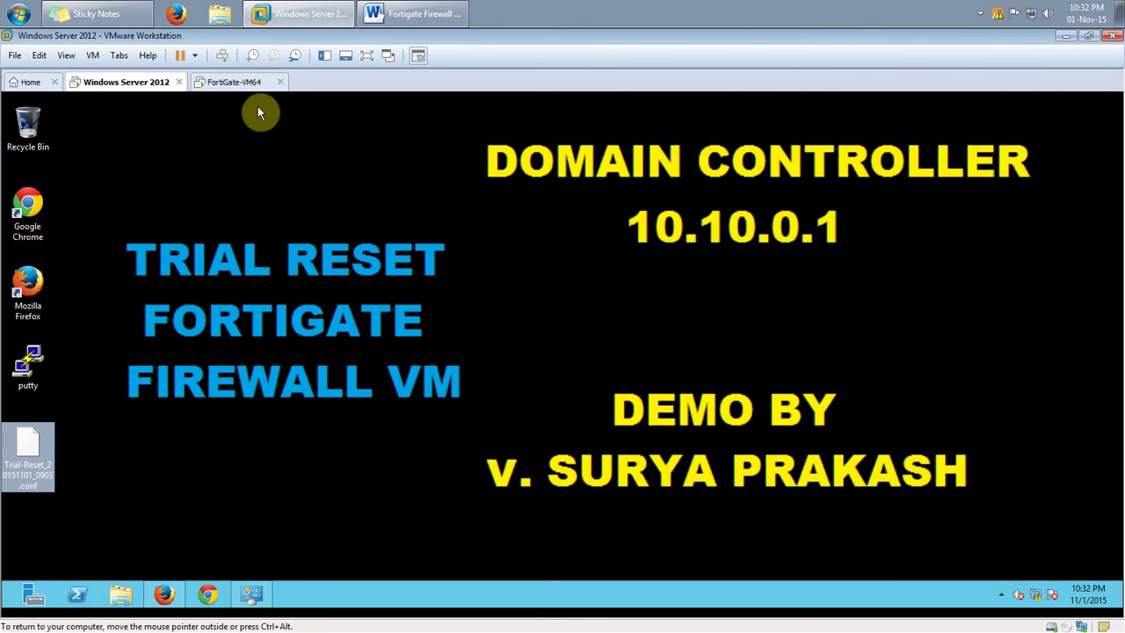
{"action": "left_click", "coordinate": [234, 83]}
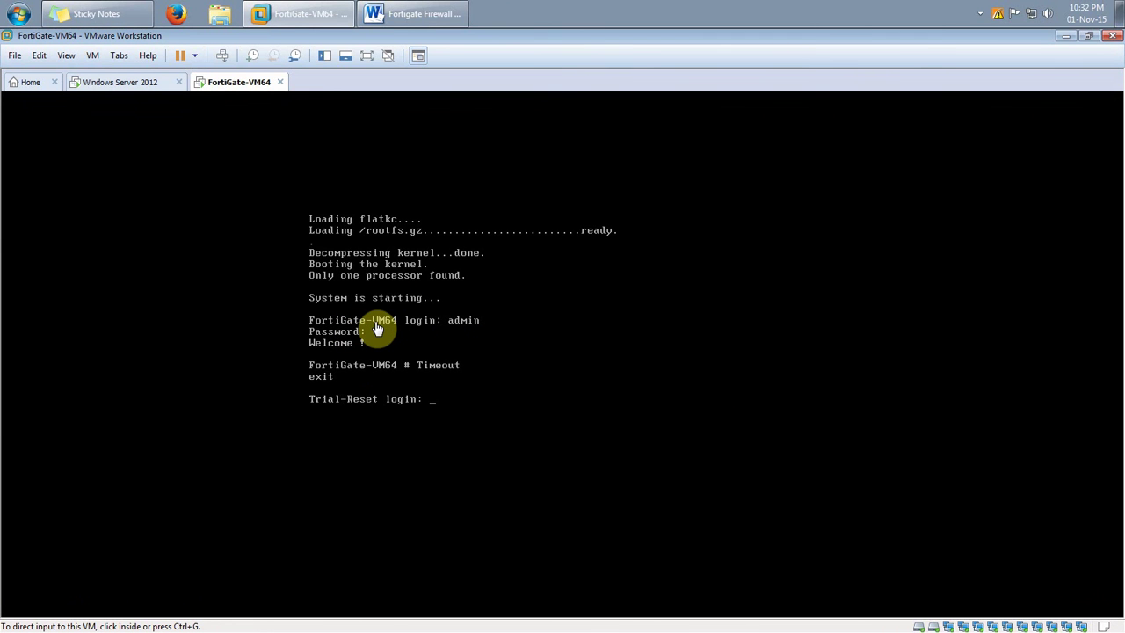
{"action": "left_click", "coordinate": [124, 86]}
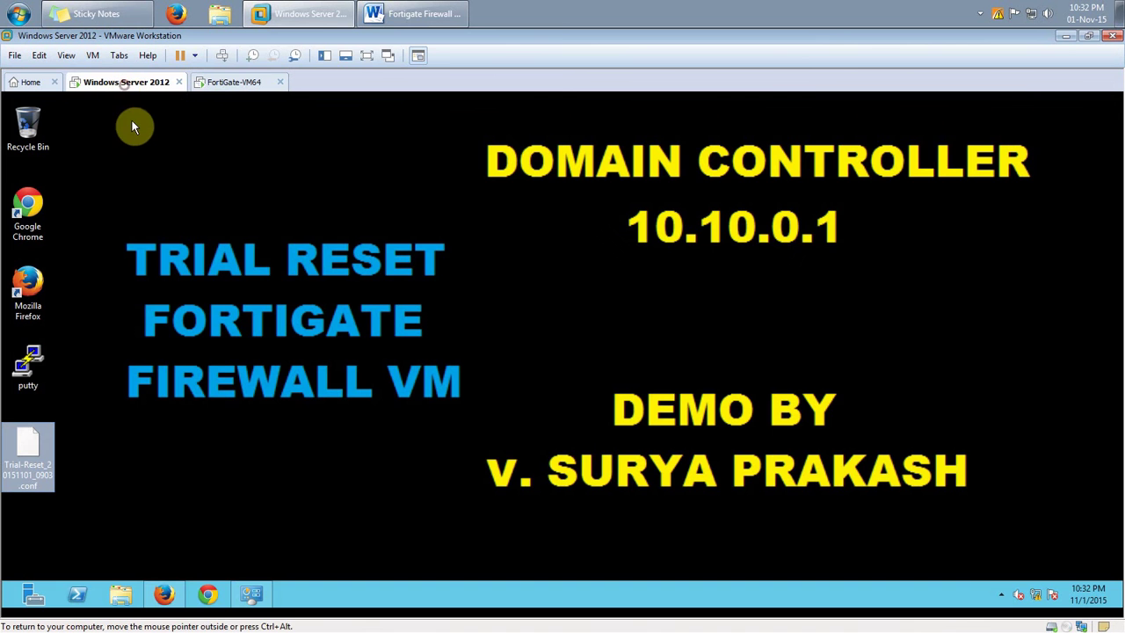
{"action": "left_click", "coordinate": [220, 83]}
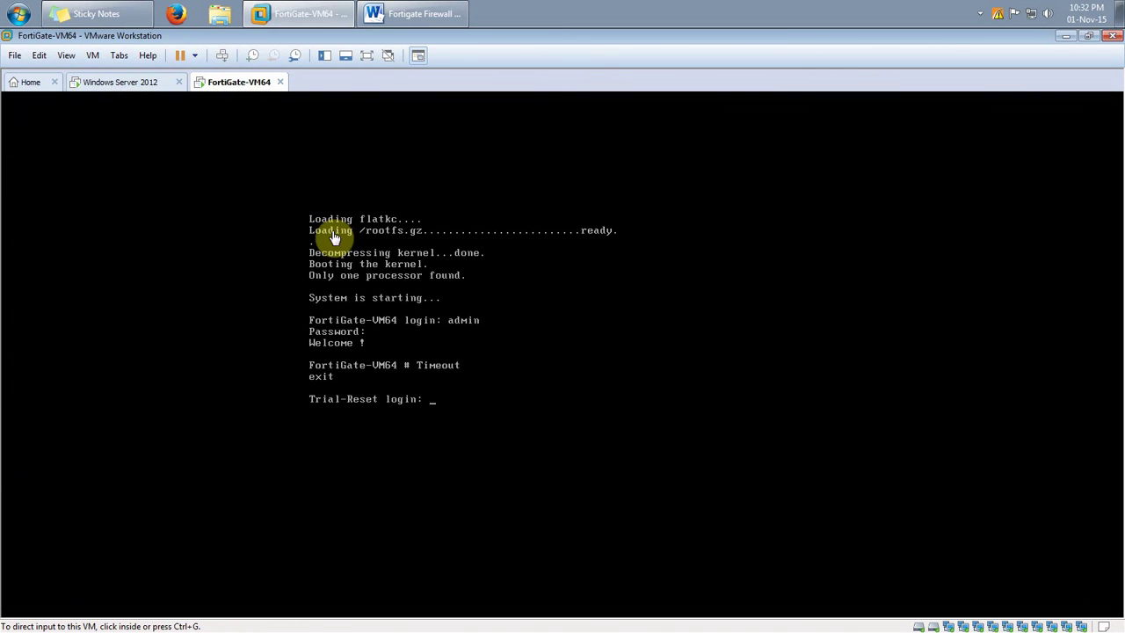
{"action": "left_click", "coordinate": [432, 21]}
{"action": "left_click_drag", "start_coordinate": [356, 321], "coordinate": [679, 322]}
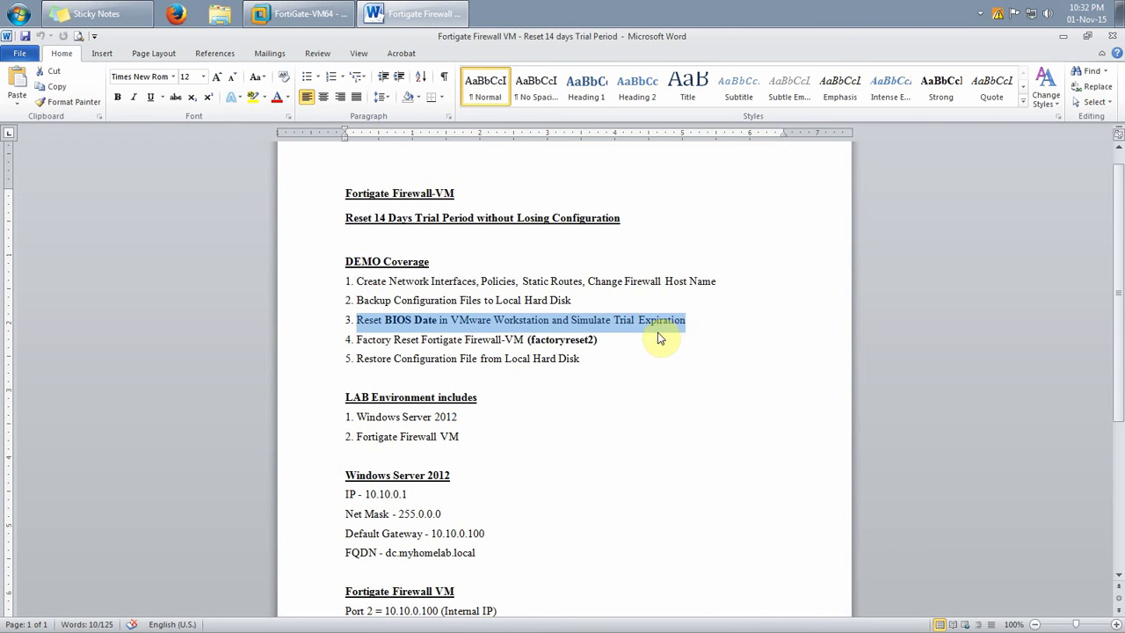
{"action": "left_click", "coordinate": [298, 13]}
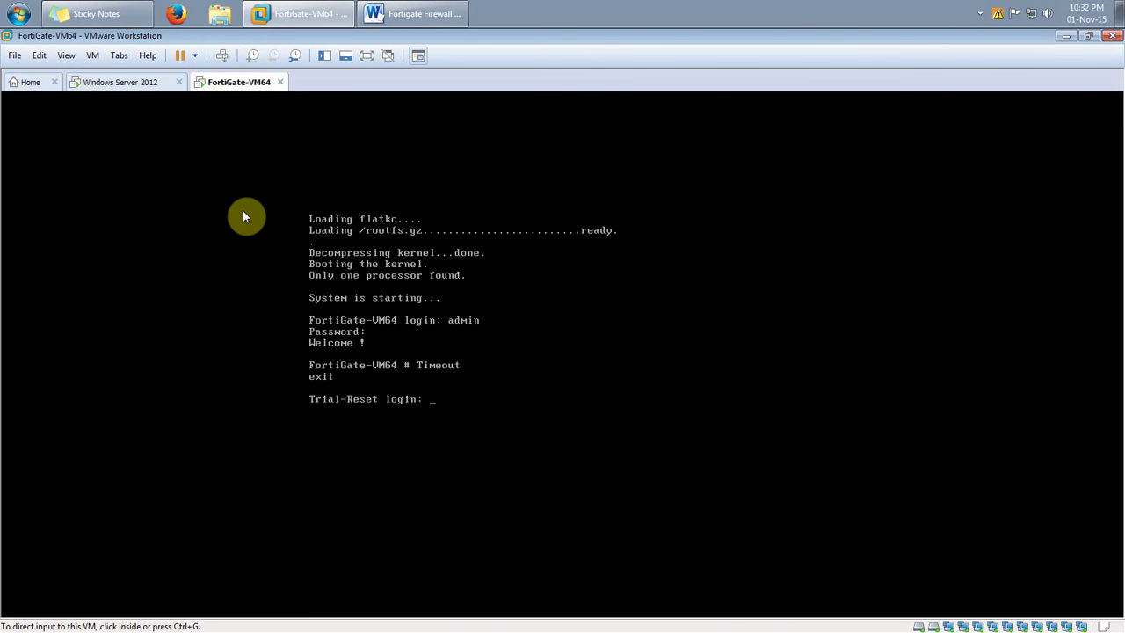
{"action": "left_click", "coordinate": [411, 13]}
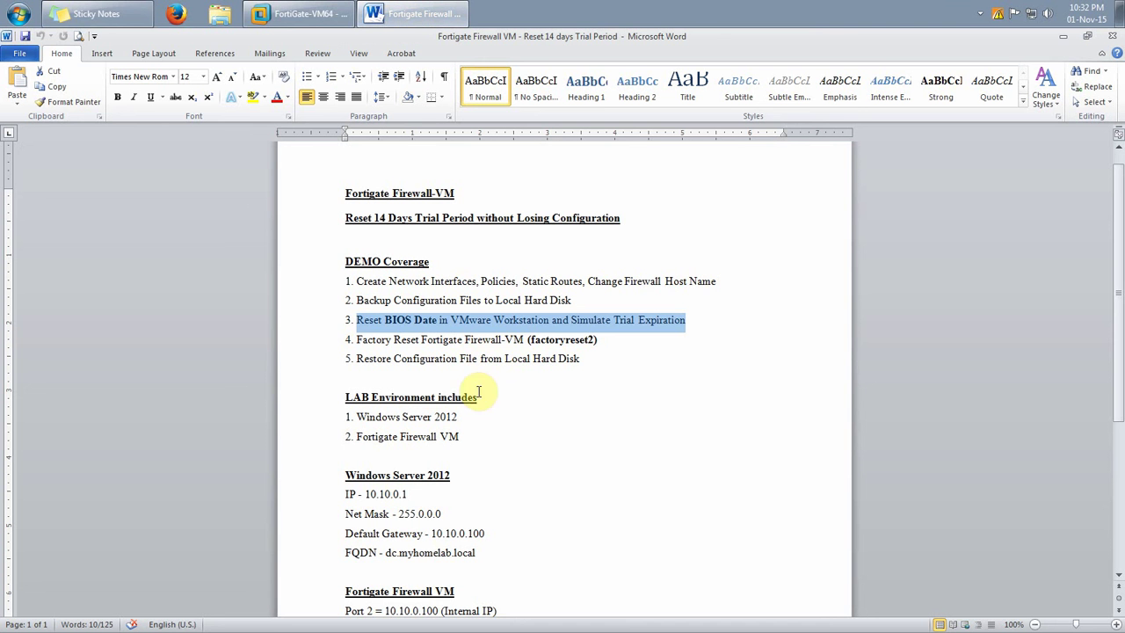
{"action": "left_click", "coordinate": [394, 321]}
{"action": "left_click_drag", "start_coordinate": [384, 320], "coordinate": [549, 322]}
{"action": "left_click", "coordinate": [650, 345]}
{"action": "left_click_drag", "start_coordinate": [685, 320], "coordinate": [581, 324]}
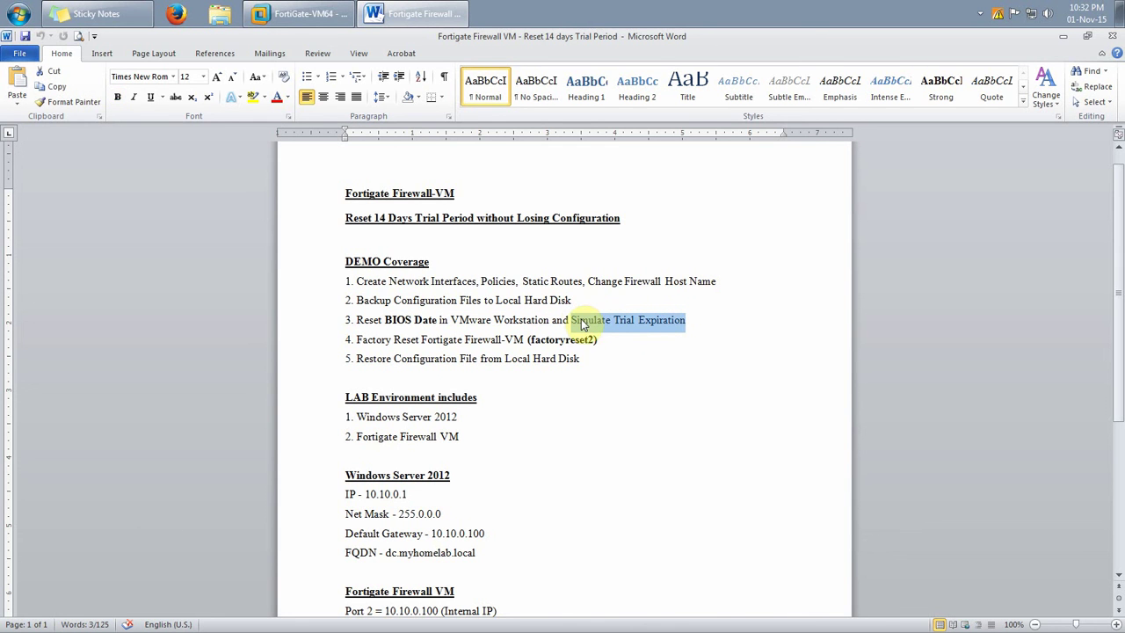
{"action": "left_click", "coordinate": [303, 13]}
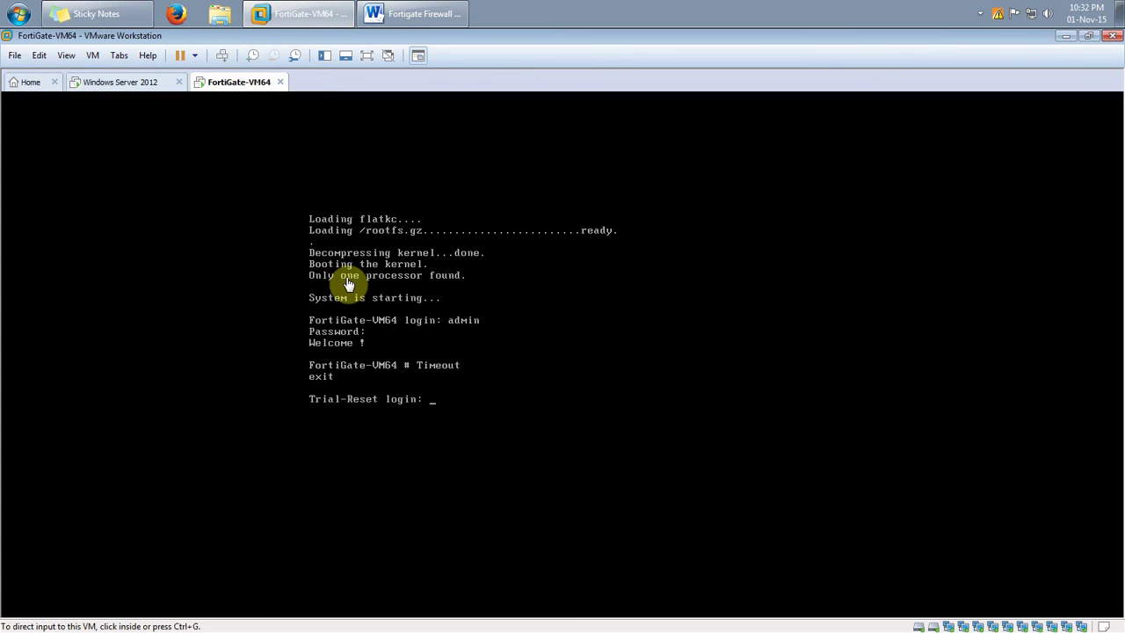
{"action": "left_click", "coordinate": [126, 84]}
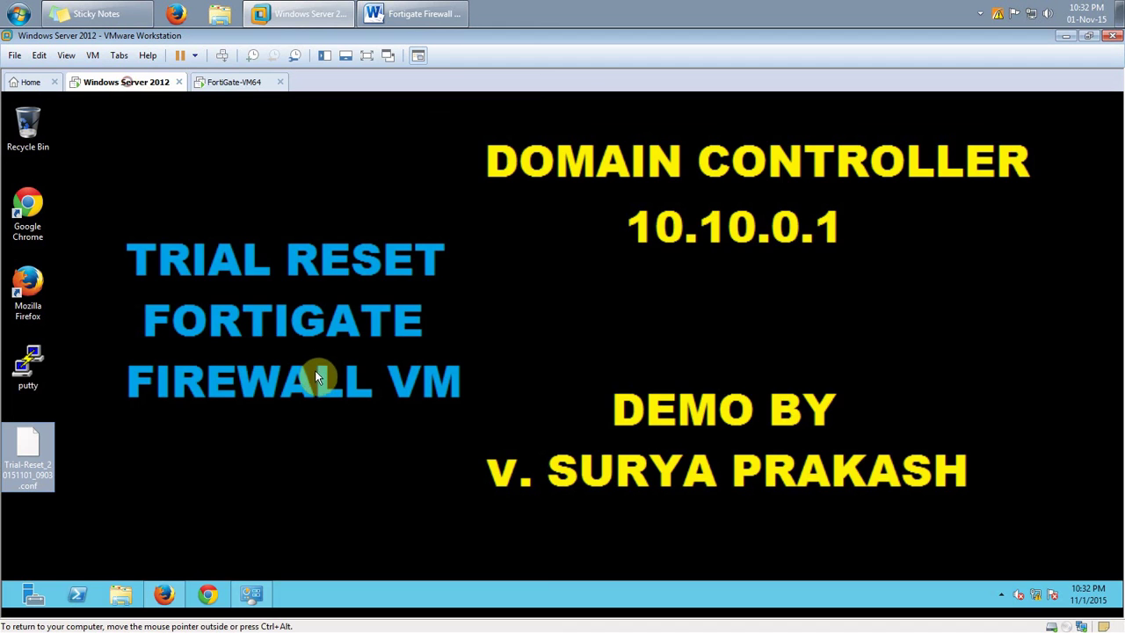
Log in to the FortiGate-VM64 console as admin and confirm the execute reboot command
{"action": "left_click", "coordinate": [234, 82]}
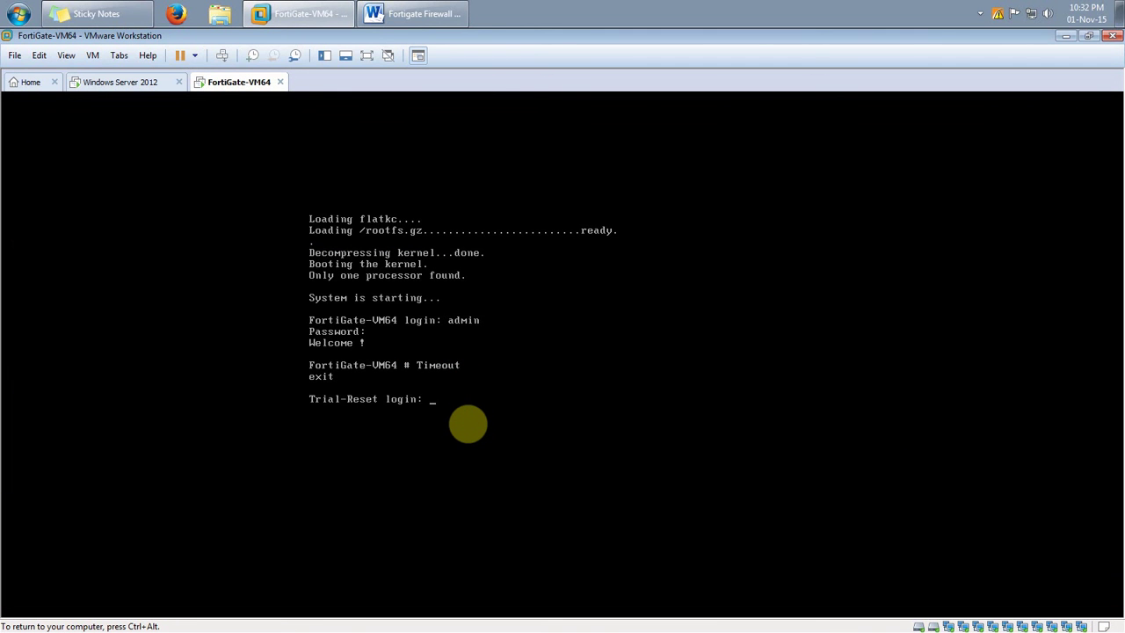
{"action": "type", "text": "admin"}
{"action": "key", "text": "Return"}
{"action": "key", "text": "Return"}
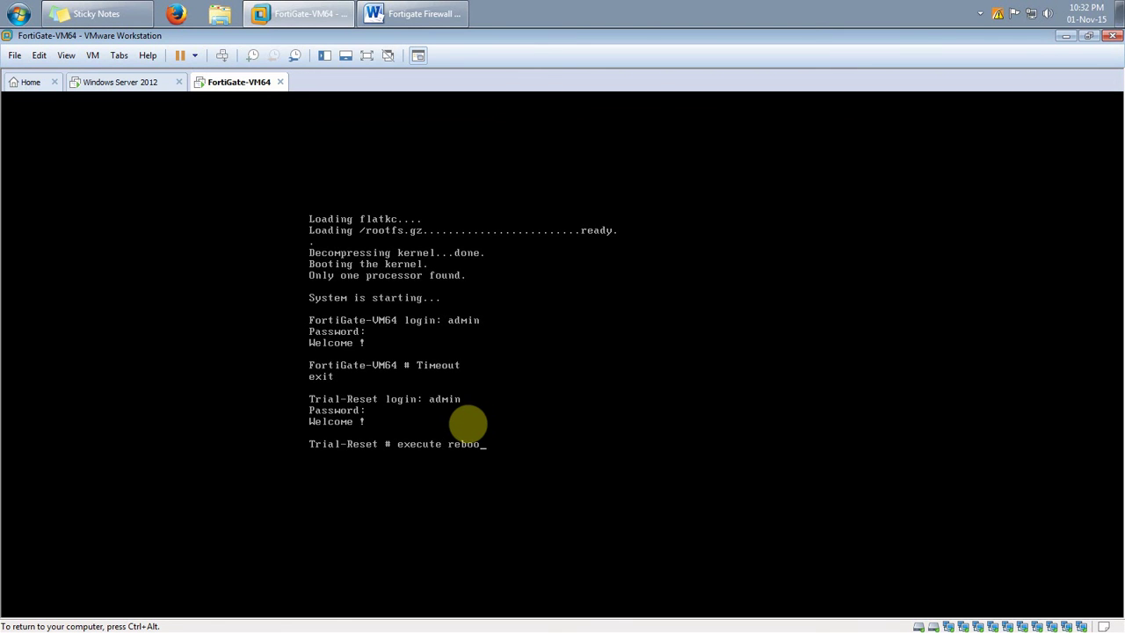
{"action": "key", "text": "Return"}
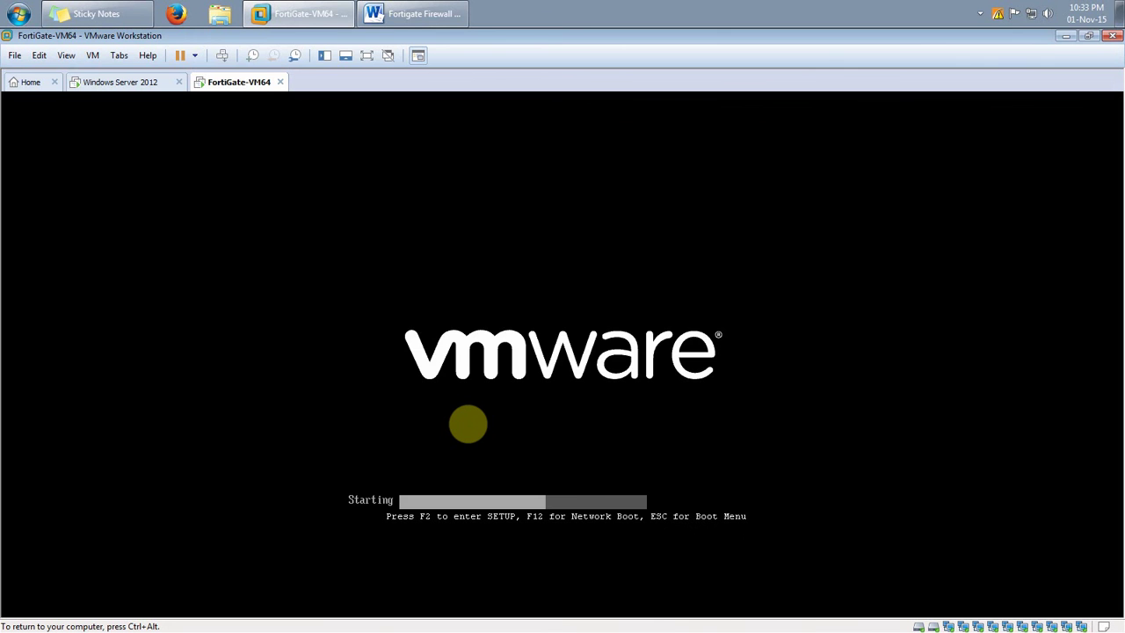
In the BIOS setup, change the System Date day to 12, then save with F10 and restart
{"action": "key", "text": "F2"}
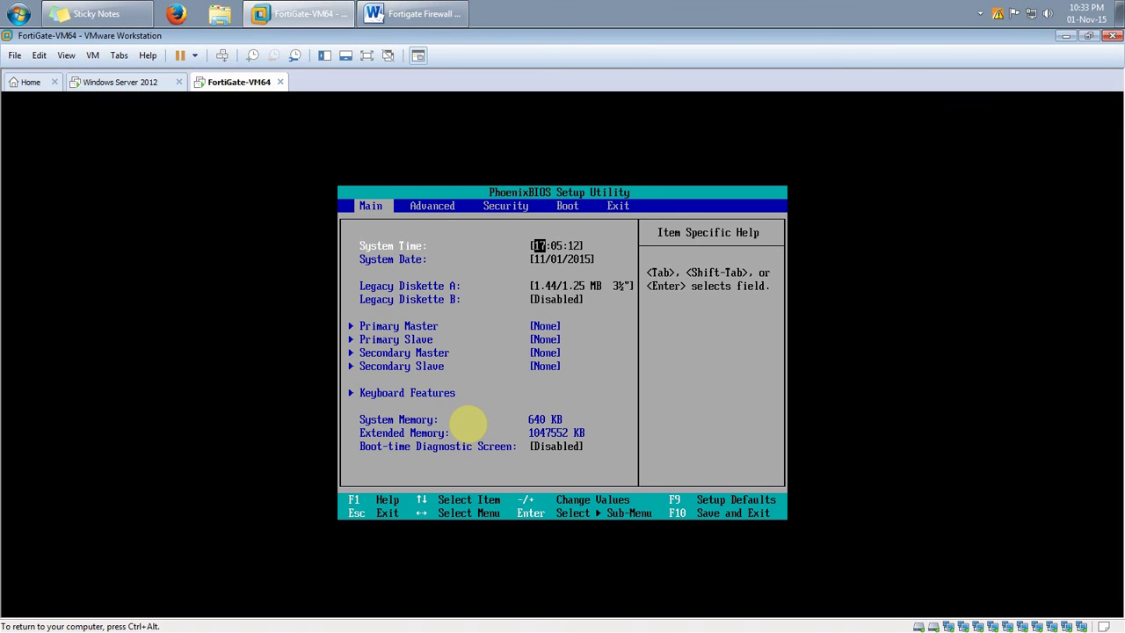
{"action": "key", "text": "Down"}
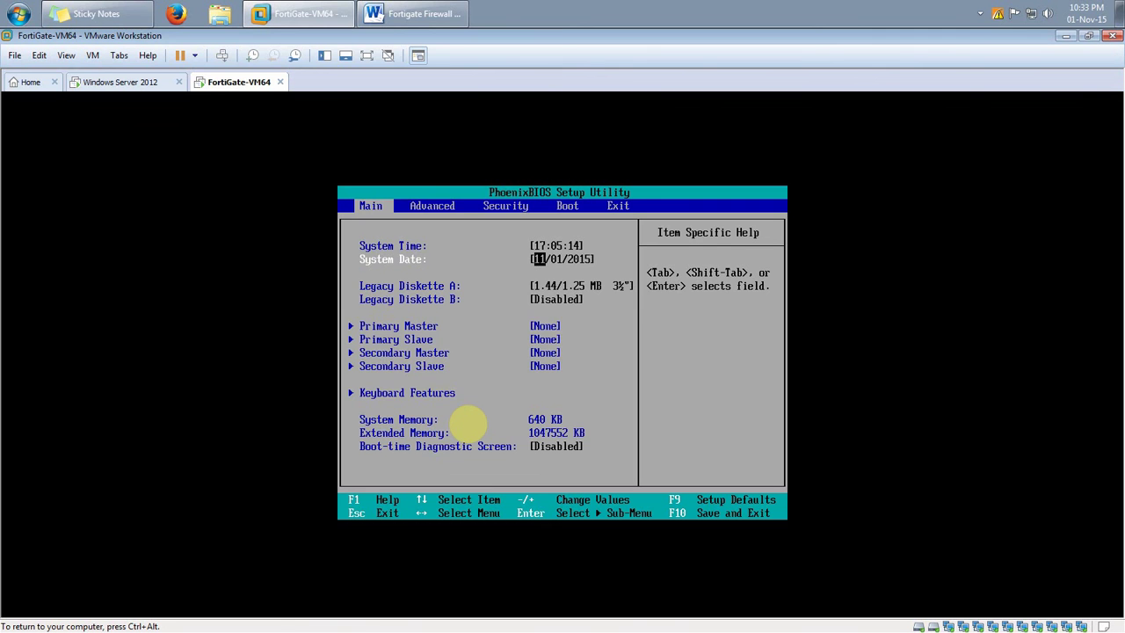
{"action": "key", "text": "Right"}
{"action": "key", "text": "Left"}
{"action": "key", "text": "Down"}
{"action": "key", "text": "Tab"}
{"action": "type", "text": "12"}
{"action": "key", "text": "F10"}
{"action": "key", "text": "Return"}
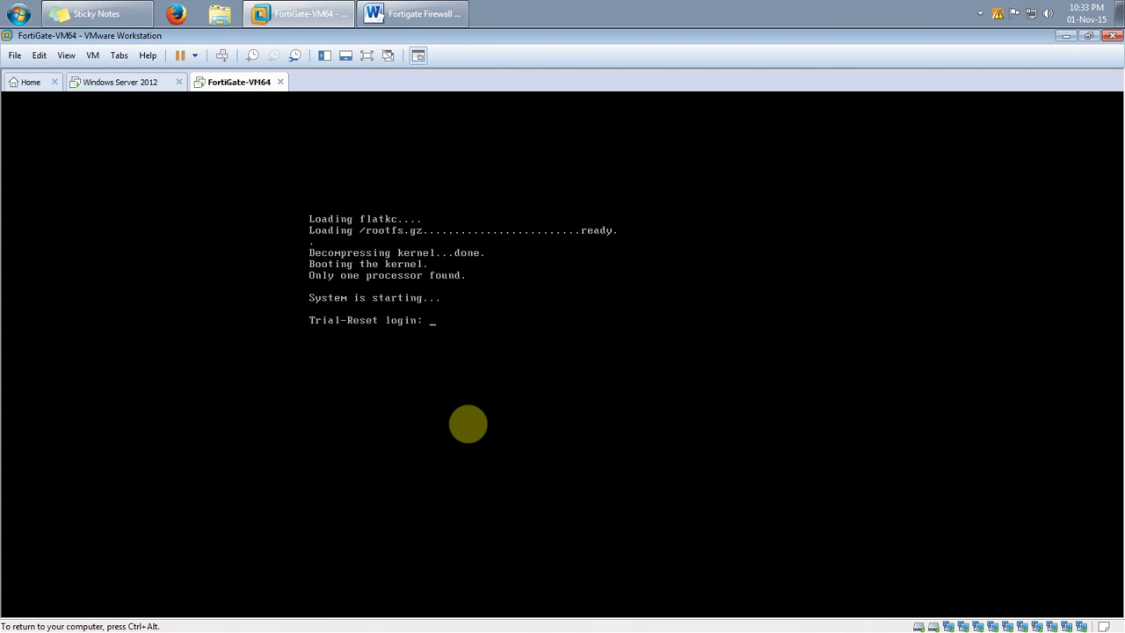
Log in as admin at the FortiGate console, then bring back the browser showing the dashboard
{"action": "type", "text": "admin"}
{"action": "key", "text": "Return"}
{"action": "key", "text": "Return"}
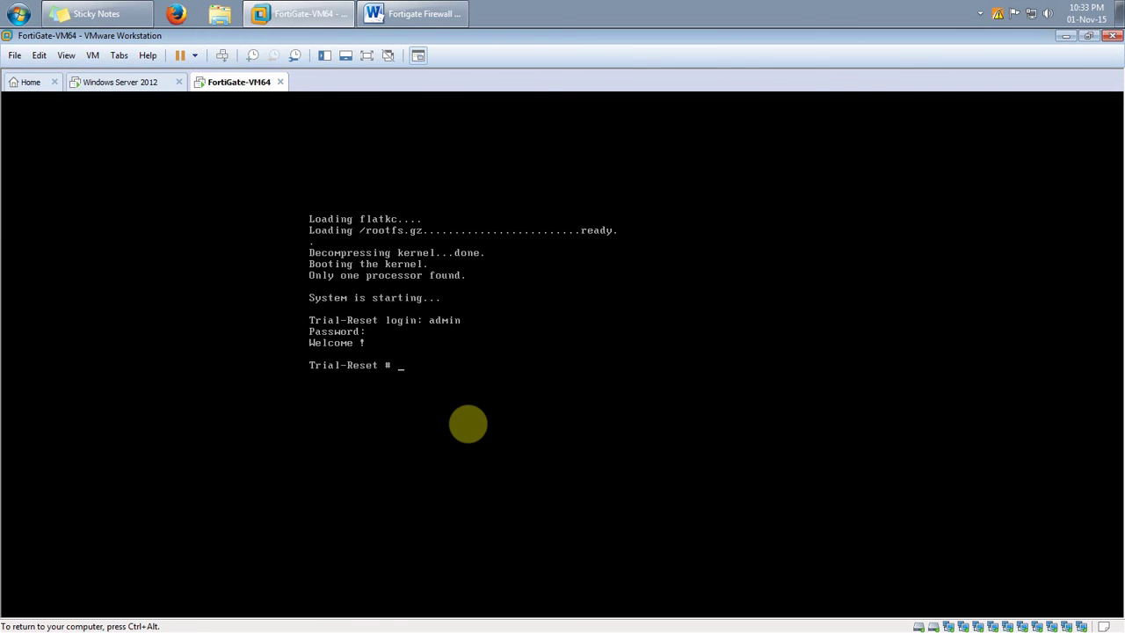
{"action": "key", "text": "ctrl+alt"}
{"action": "left_click", "coordinate": [141, 88]}
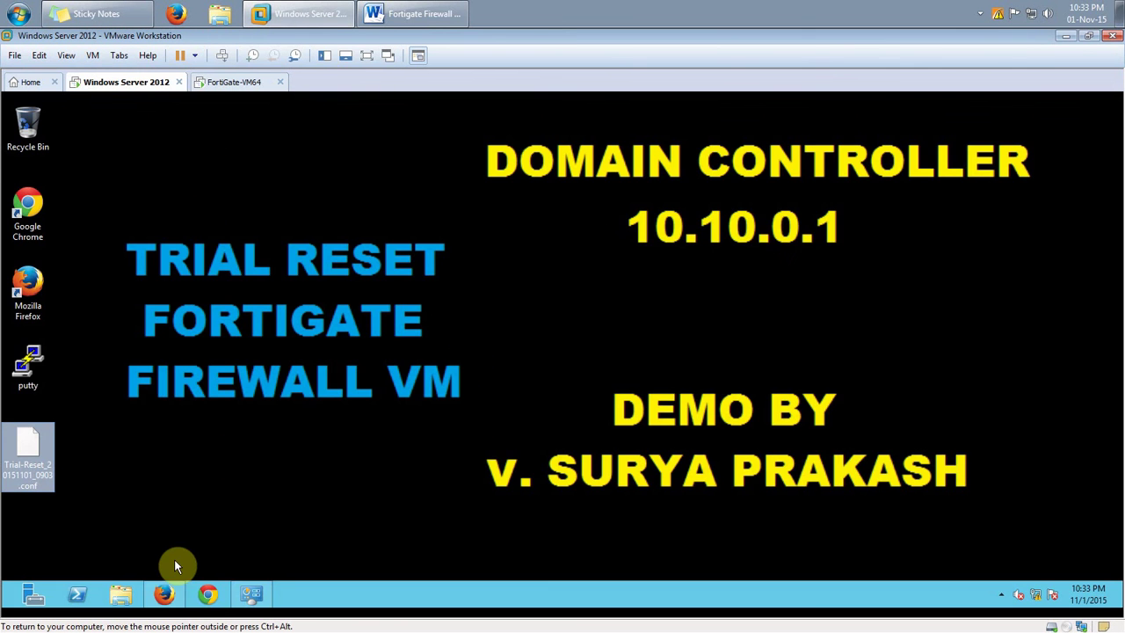
{"action": "left_click", "coordinate": [167, 592]}
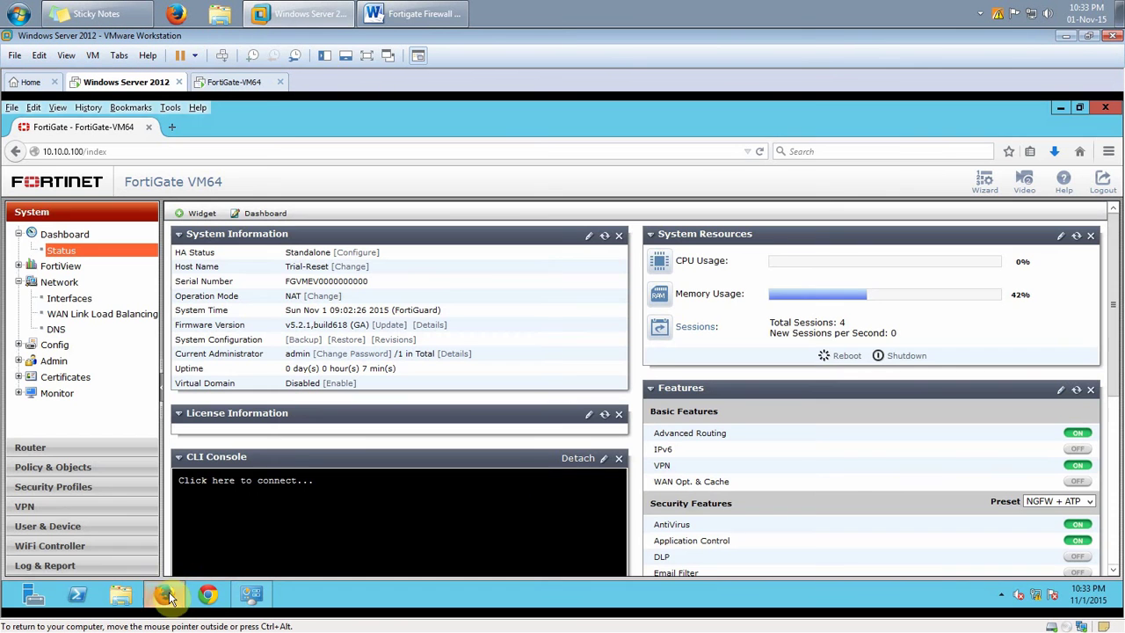
Sign back into the web GUI as admin, confirm 3 days until expiration, and minimize Firefox
{"action": "left_click", "coordinate": [1100, 181]}
{"action": "type", "text": "admin"}
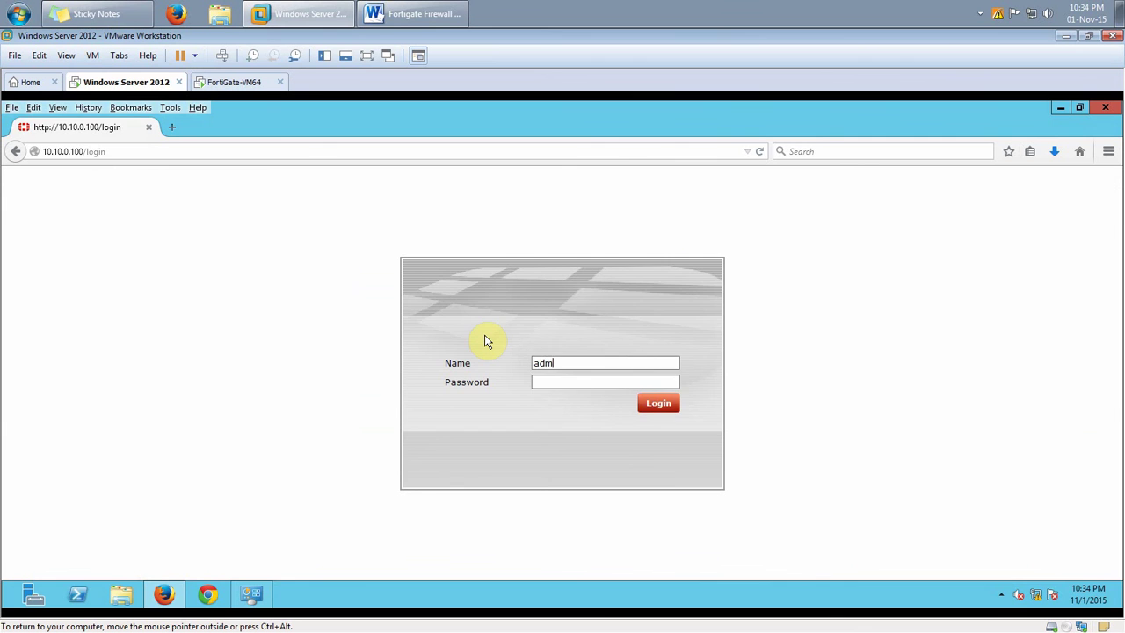
{"action": "key", "text": "Return"}
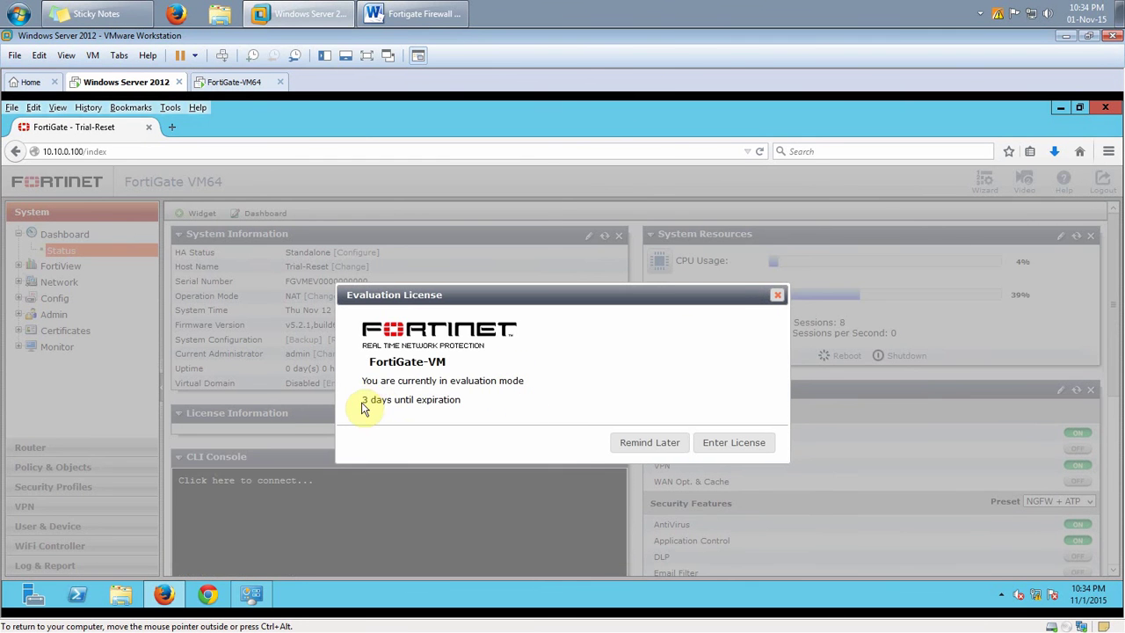
{"action": "left_click_drag", "start_coordinate": [363, 401], "coordinate": [481, 406]}
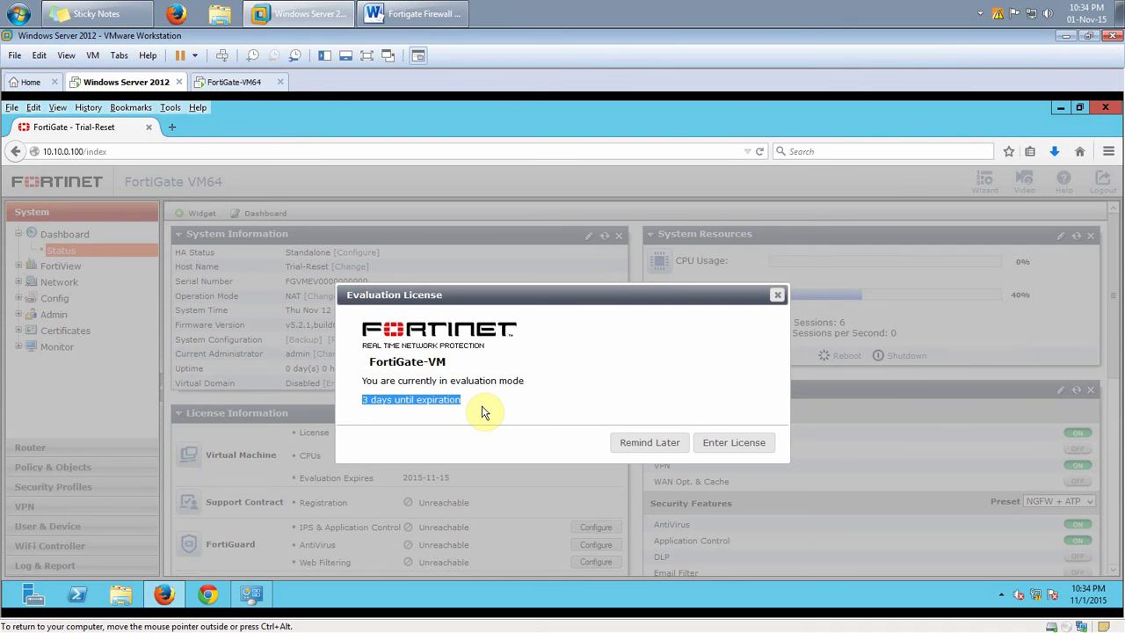
{"action": "left_click", "coordinate": [627, 446]}
{"action": "left_click", "coordinate": [160, 597]}
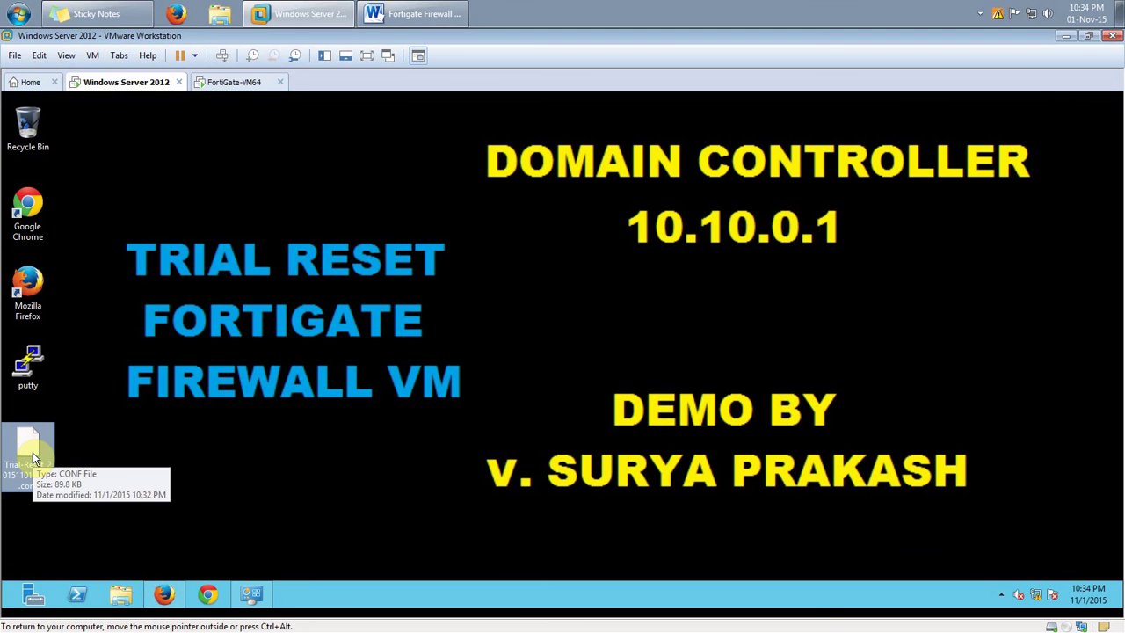
Highlight demo step 3 (reset BIOS date) and step 4 (factory reset) in the Word notes
{"action": "left_click", "coordinate": [417, 13]}
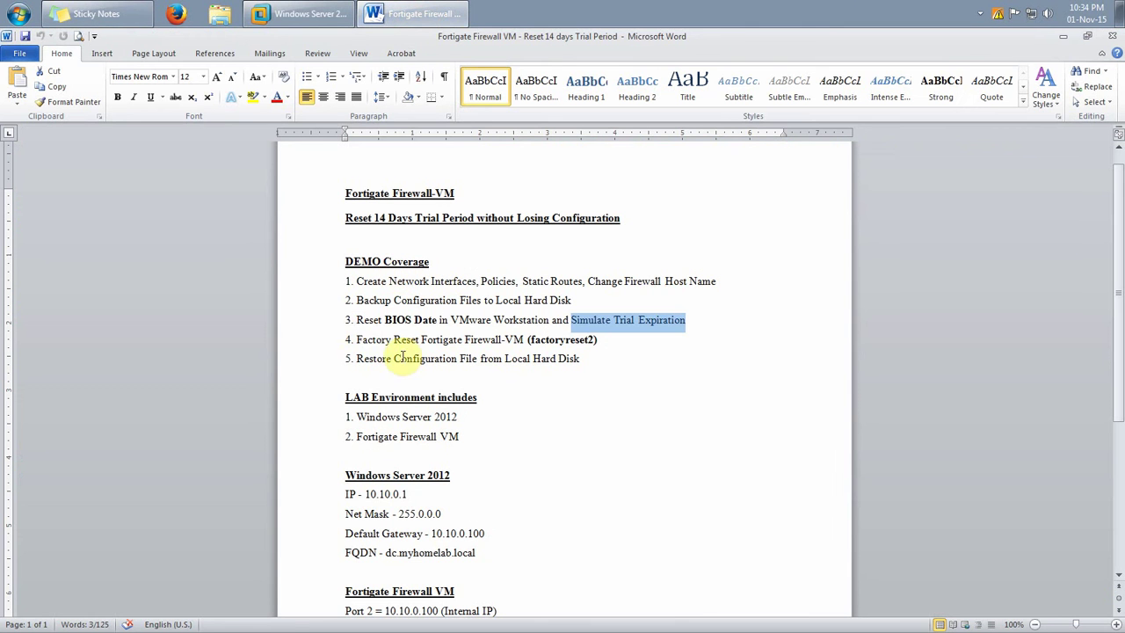
{"action": "left_click_drag", "start_coordinate": [356, 320], "coordinate": [697, 318]}
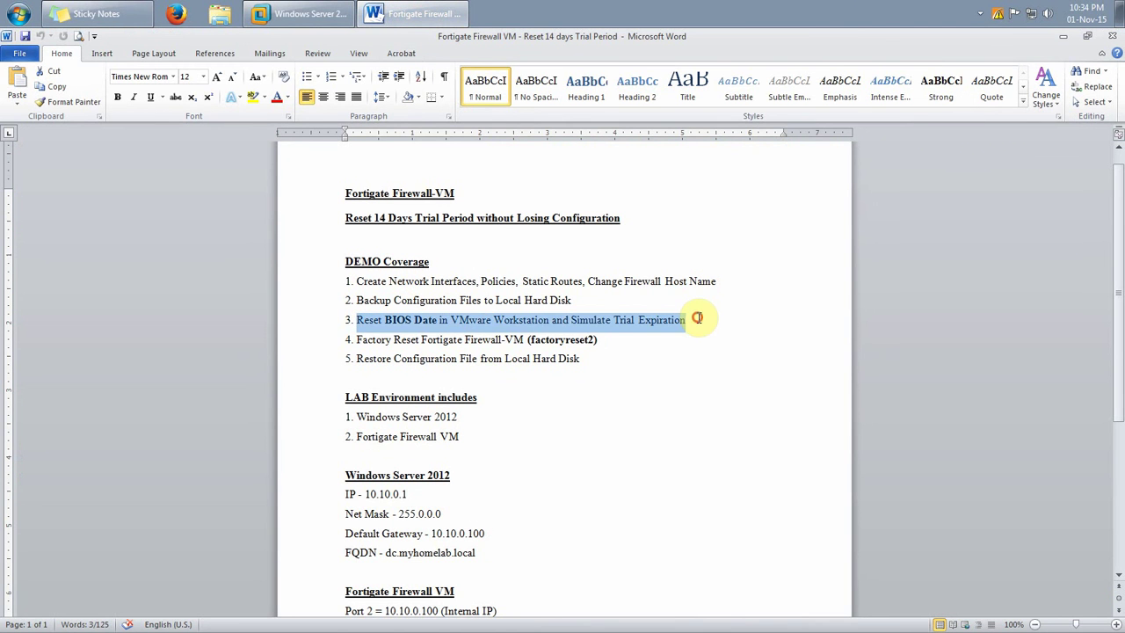
{"action": "left_click", "coordinate": [616, 398]}
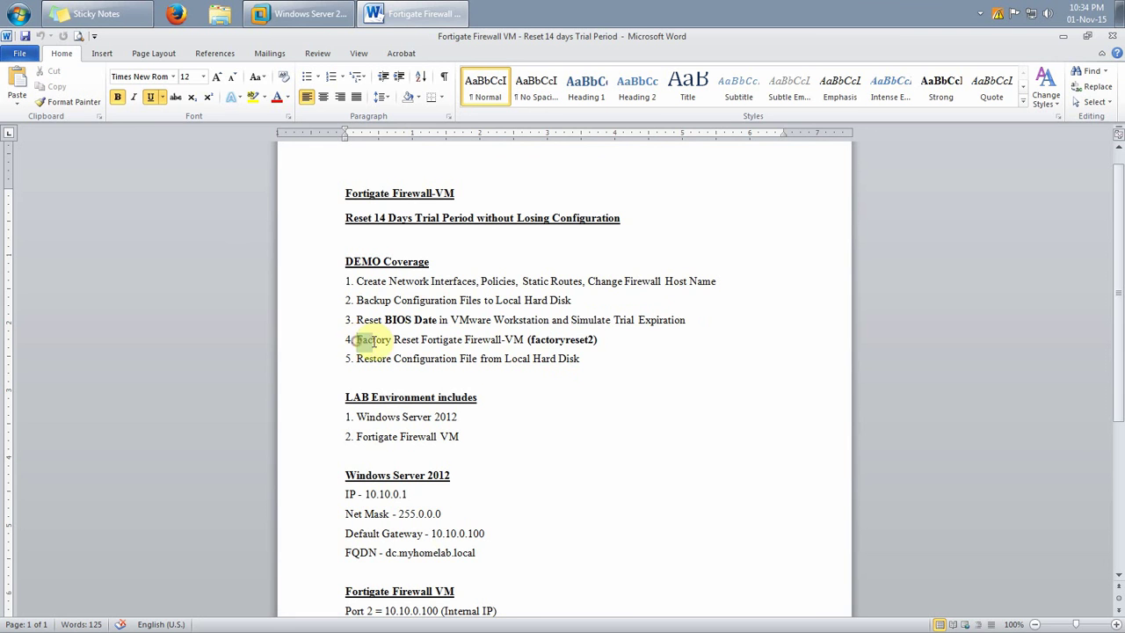
{"action": "left_click_drag", "start_coordinate": [369, 341], "coordinate": [594, 341]}
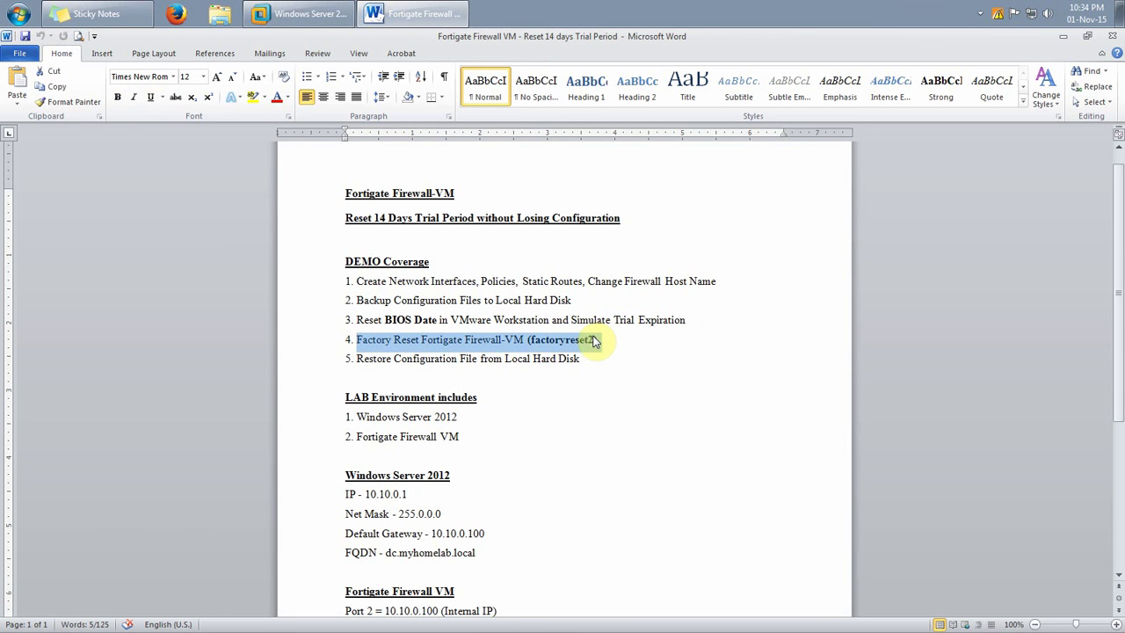
Compare the factoryreset and factoryreset2 notes, stressing kept interface settings, then restore the FortiGate dashboard
{"action": "scroll", "coordinate": [580, 413], "scroll_direction": "down", "scroll_amount": 6}
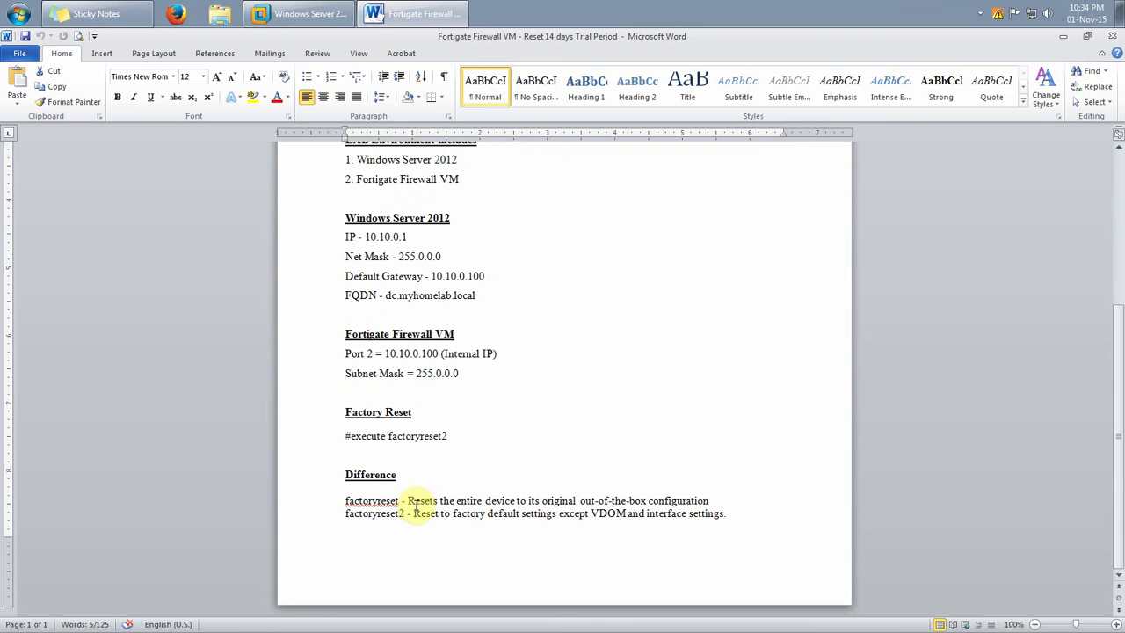
{"action": "left_click_drag", "start_coordinate": [410, 501], "coordinate": [721, 496]}
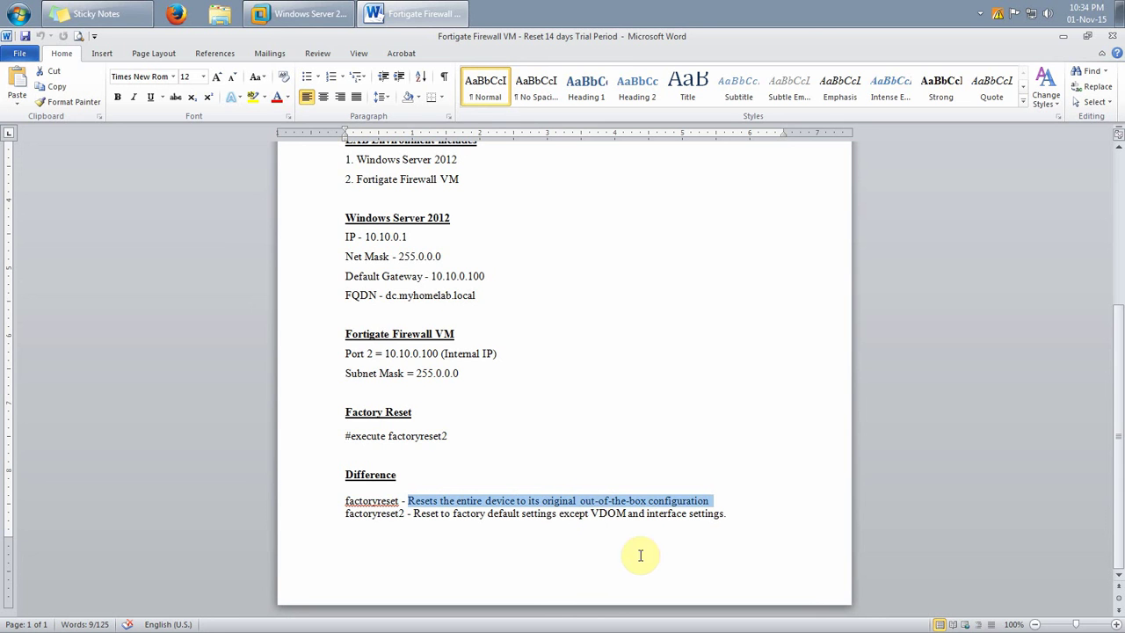
{"action": "left_click", "coordinate": [639, 553]}
{"action": "left_click_drag", "start_coordinate": [347, 502], "coordinate": [720, 503]}
{"action": "left_click", "coordinate": [446, 532]}
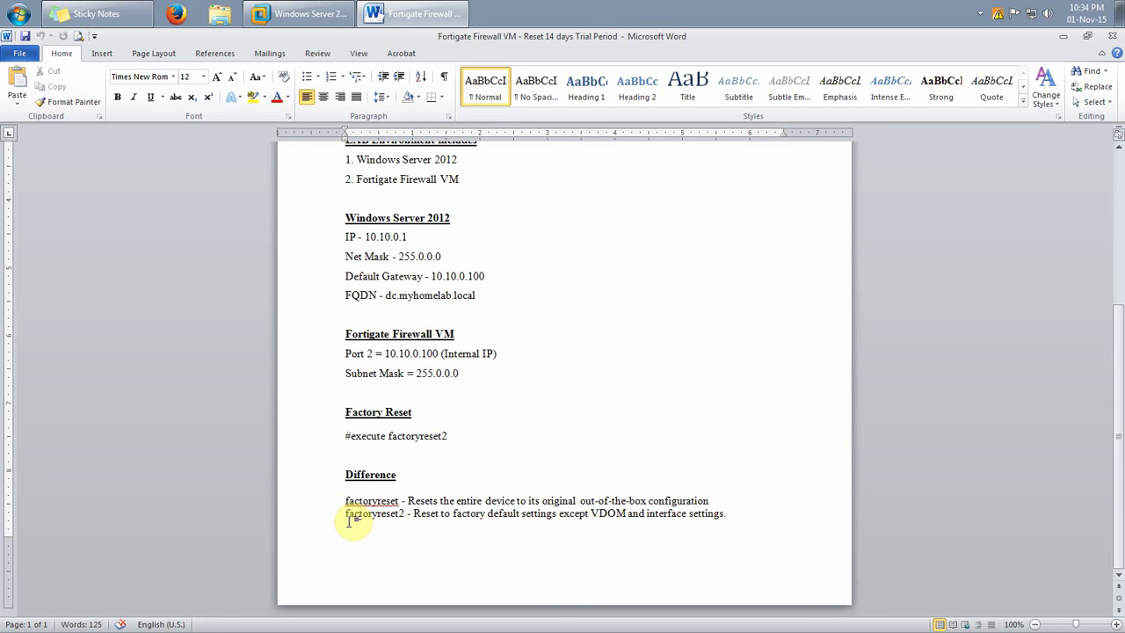
{"action": "left_click", "coordinate": [345, 516]}
{"action": "left_click_drag", "start_coordinate": [345, 517], "coordinate": [420, 516]}
{"action": "left_click", "coordinate": [612, 529]}
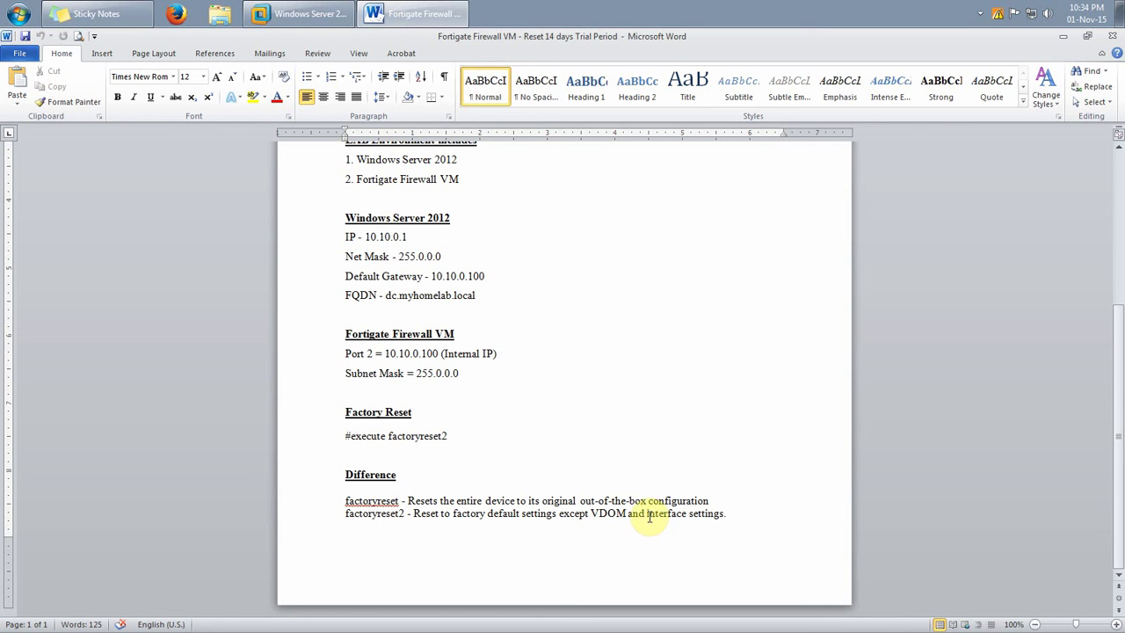
{"action": "left_click_drag", "start_coordinate": [647, 514], "coordinate": [728, 515]}
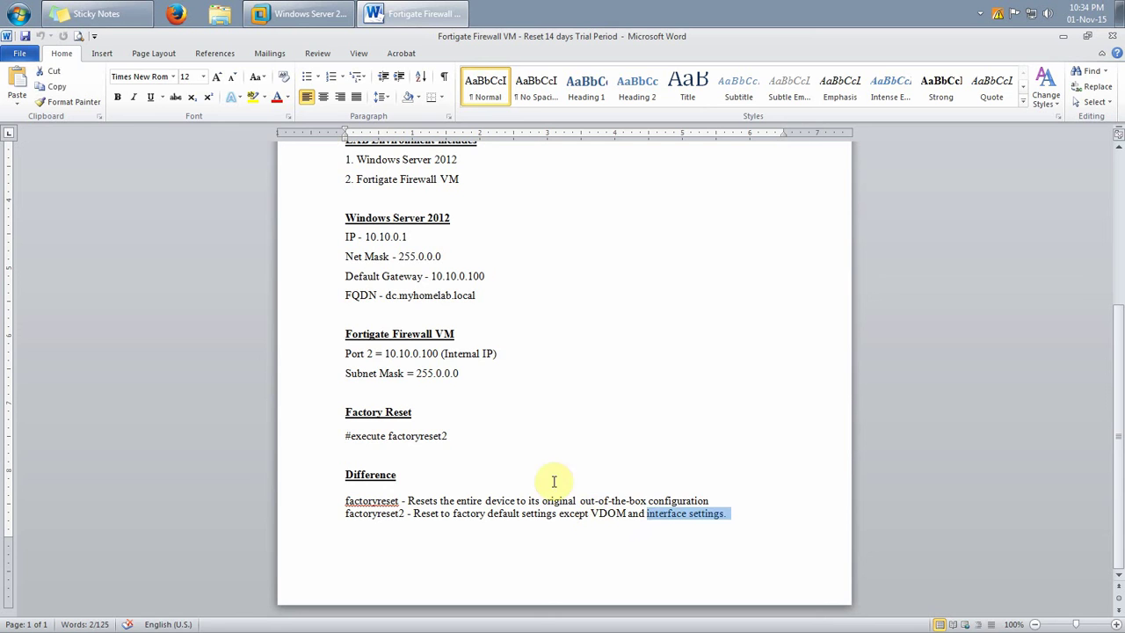
{"action": "left_click", "coordinate": [298, 13]}
{"action": "left_click", "coordinate": [165, 593]}
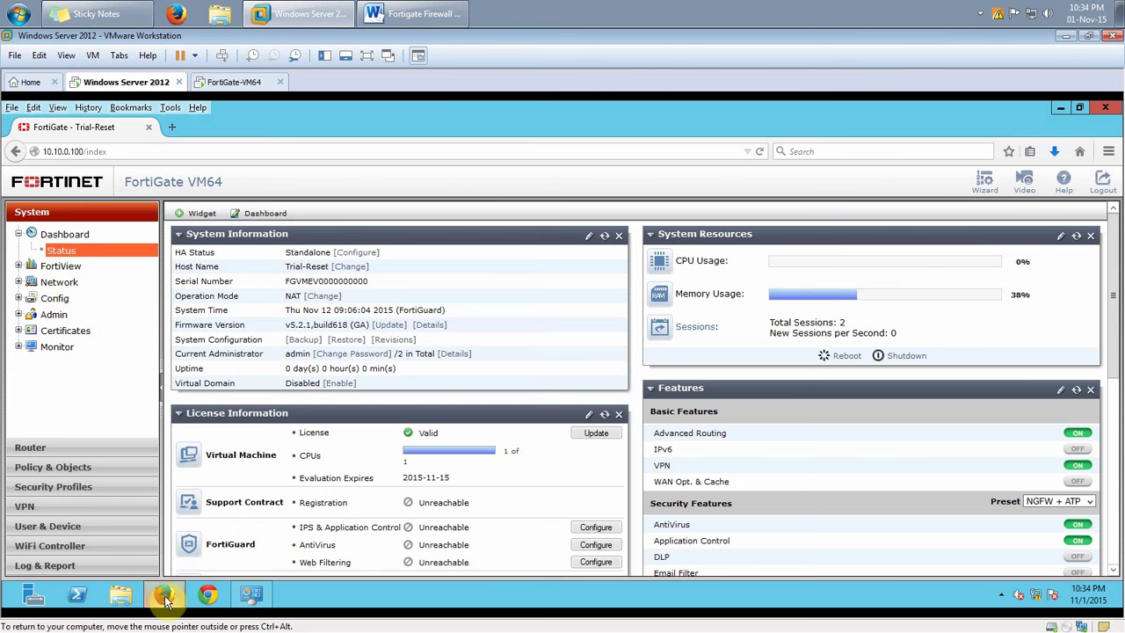
Select port2 (LAN, 10.10.0.100) under Network > Interfaces, then switch to the FortiGate-VM64 console
{"action": "left_click", "coordinate": [71, 285]}
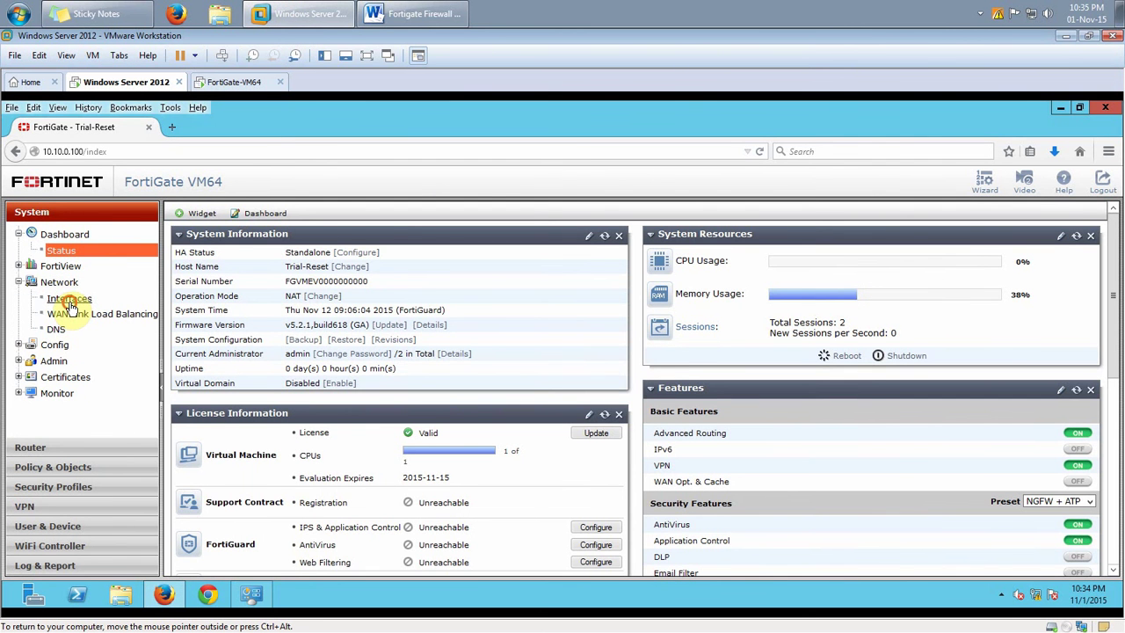
{"action": "left_click", "coordinate": [63, 300]}
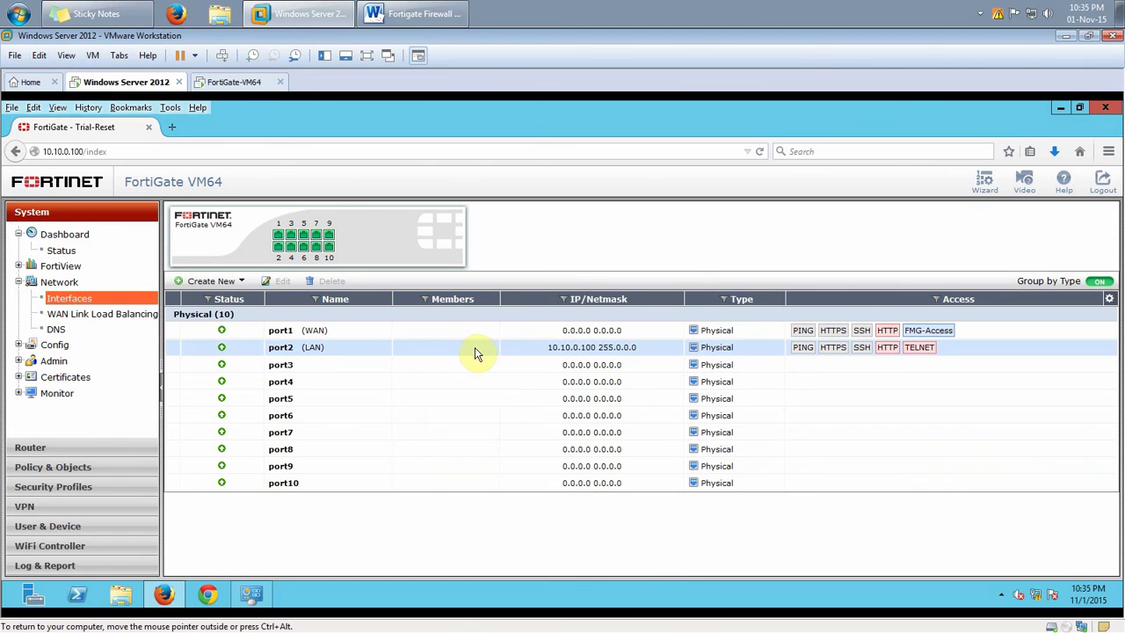
{"action": "left_click", "coordinate": [473, 348]}
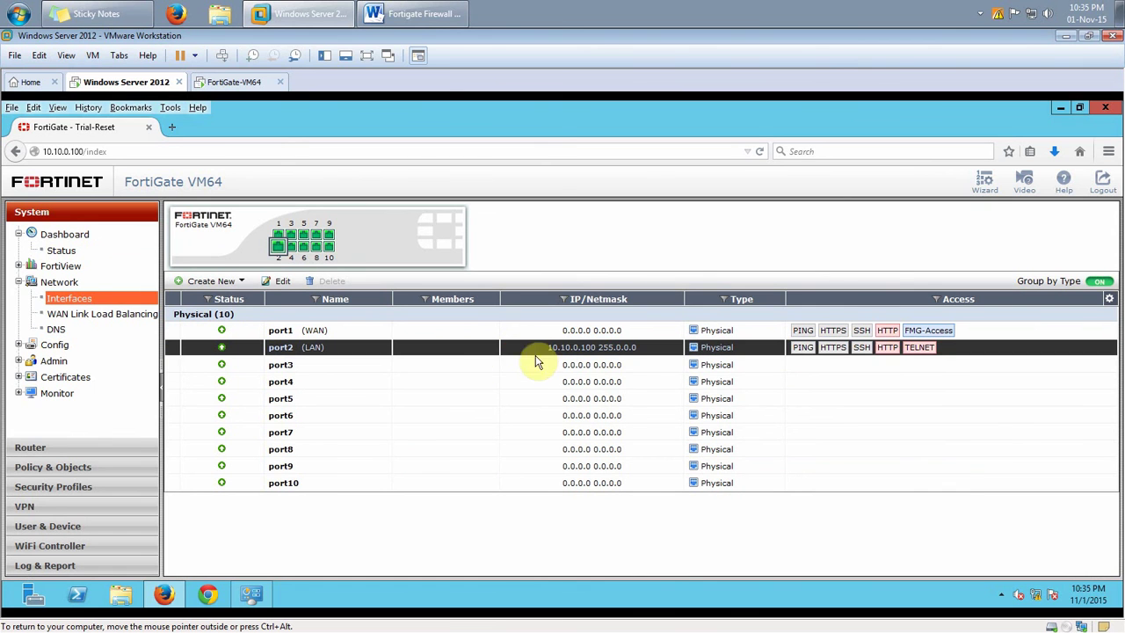
{"action": "left_click", "coordinate": [233, 82]}
Run 'execute factoryreset2' in the FortiGate console and confirm with 'y'
{"action": "left_click", "coordinate": [399, 382]}
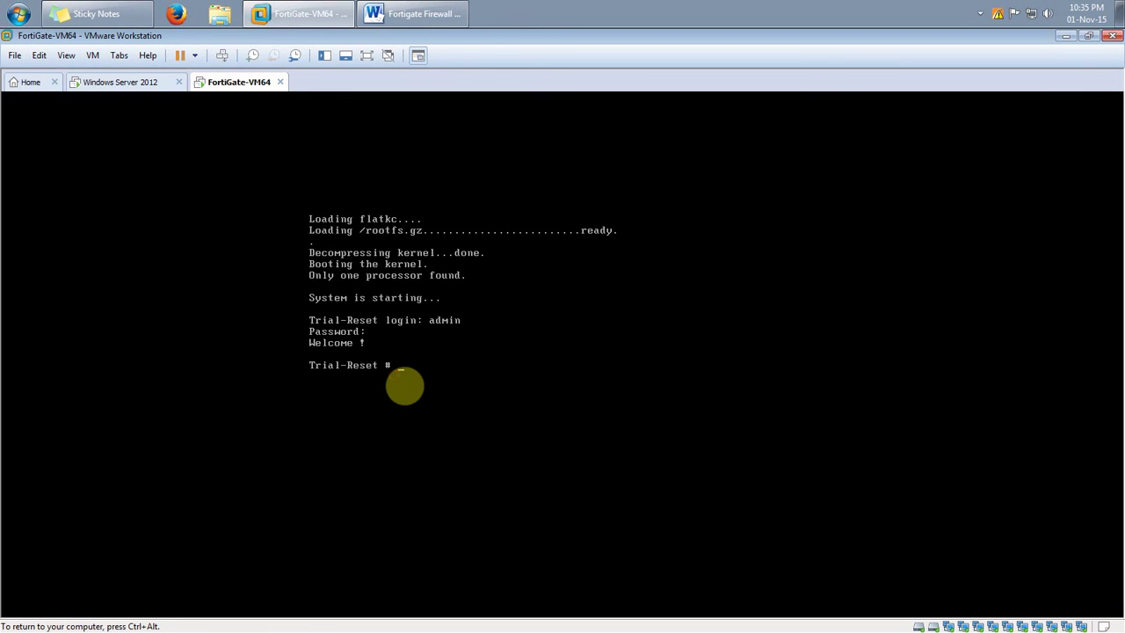
{"action": "type", "text": "execute factoryreset2"}
{"action": "key", "text": "Return"}
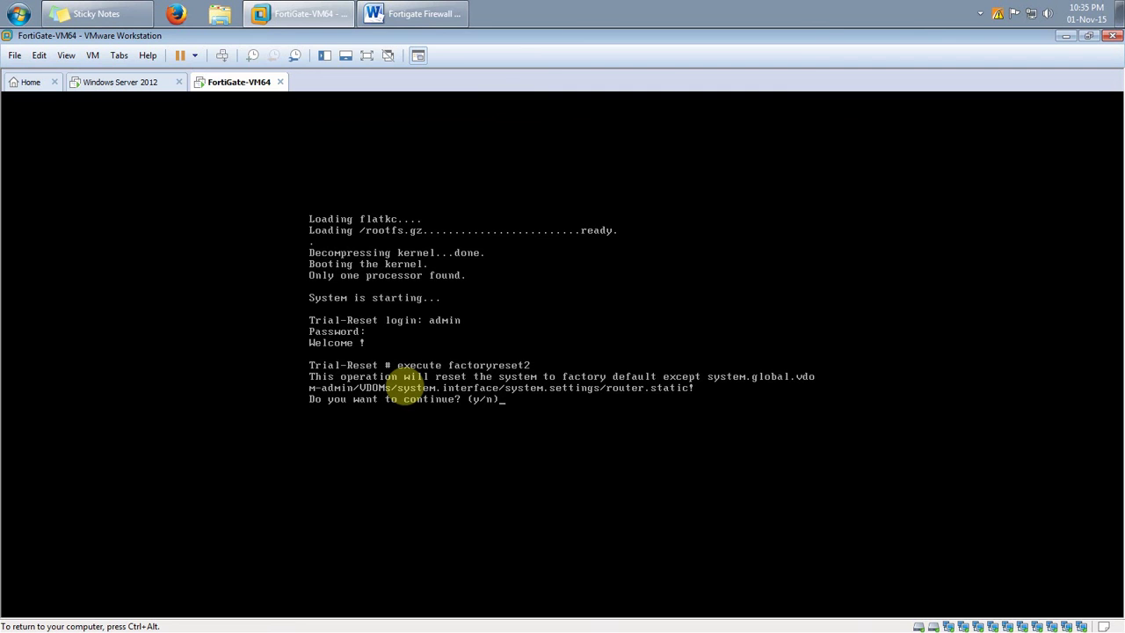
{"action": "type", "text": "y"}
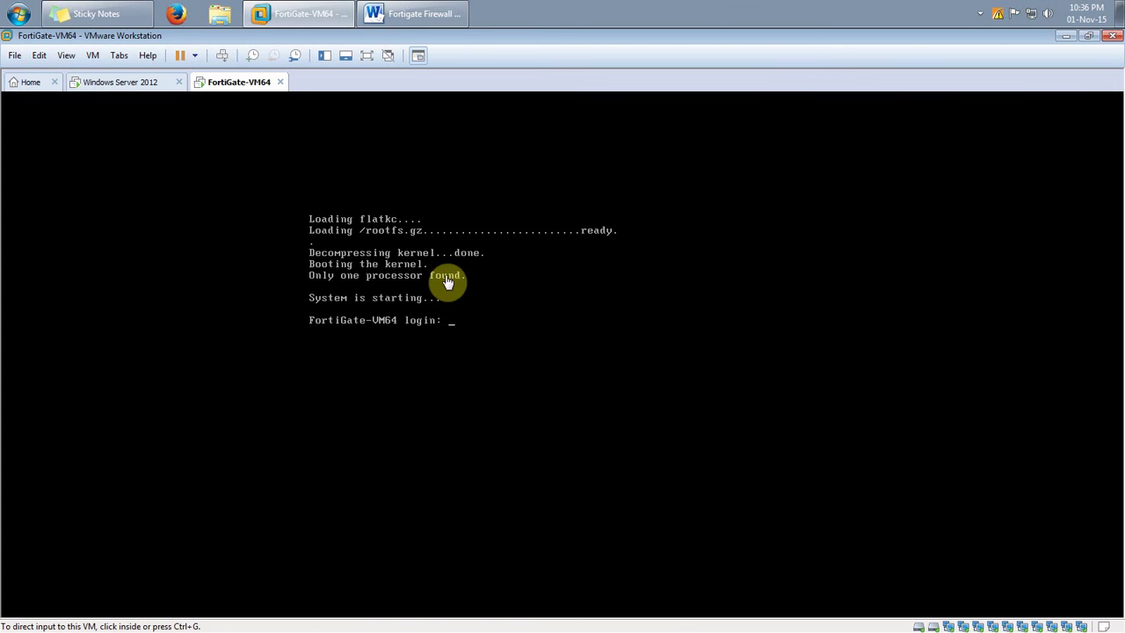
Log out and back into the FortiGate web GUI as admin, choosing Remind Later
{"action": "left_click", "coordinate": [137, 83]}
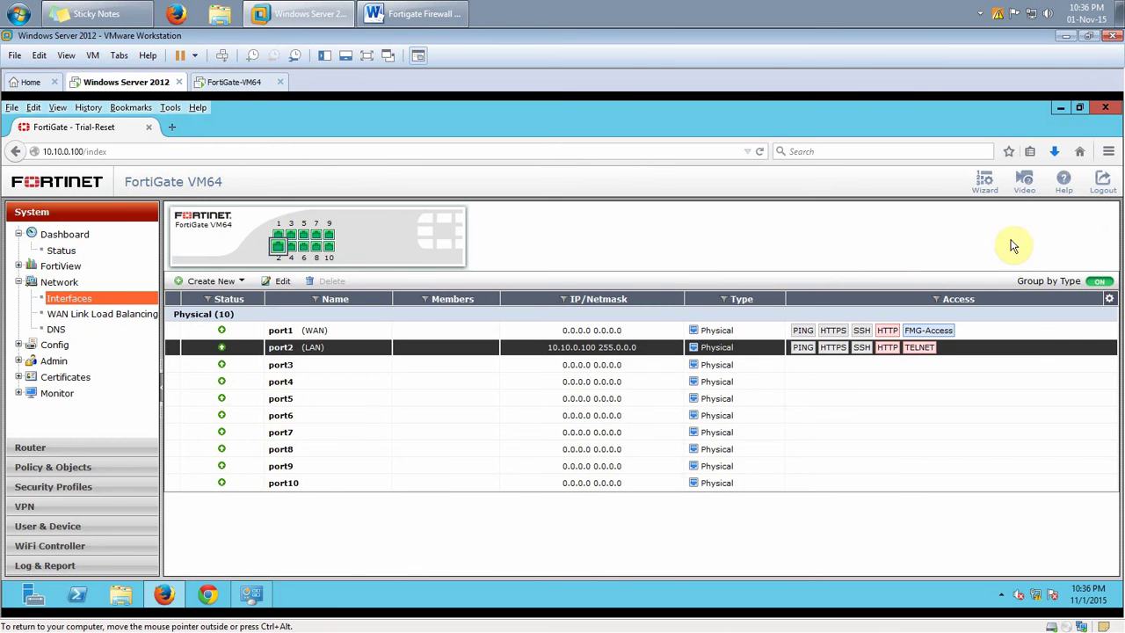
{"action": "left_click", "coordinate": [1102, 180]}
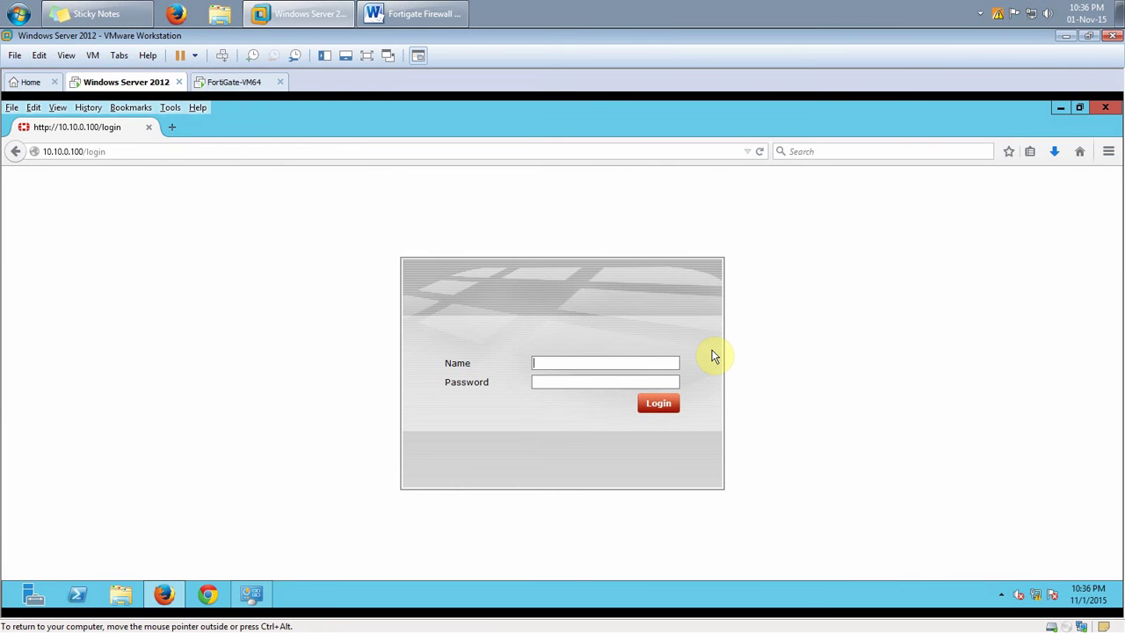
{"action": "type", "text": "admin"}
{"action": "key", "text": "Return"}
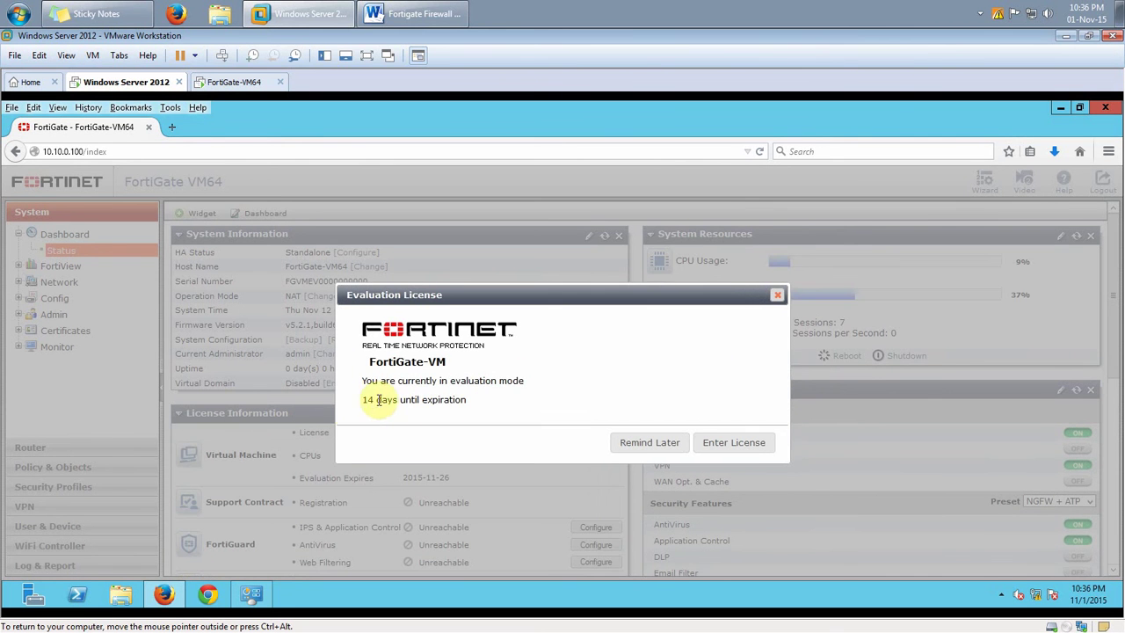
{"action": "left_click", "coordinate": [615, 444]}
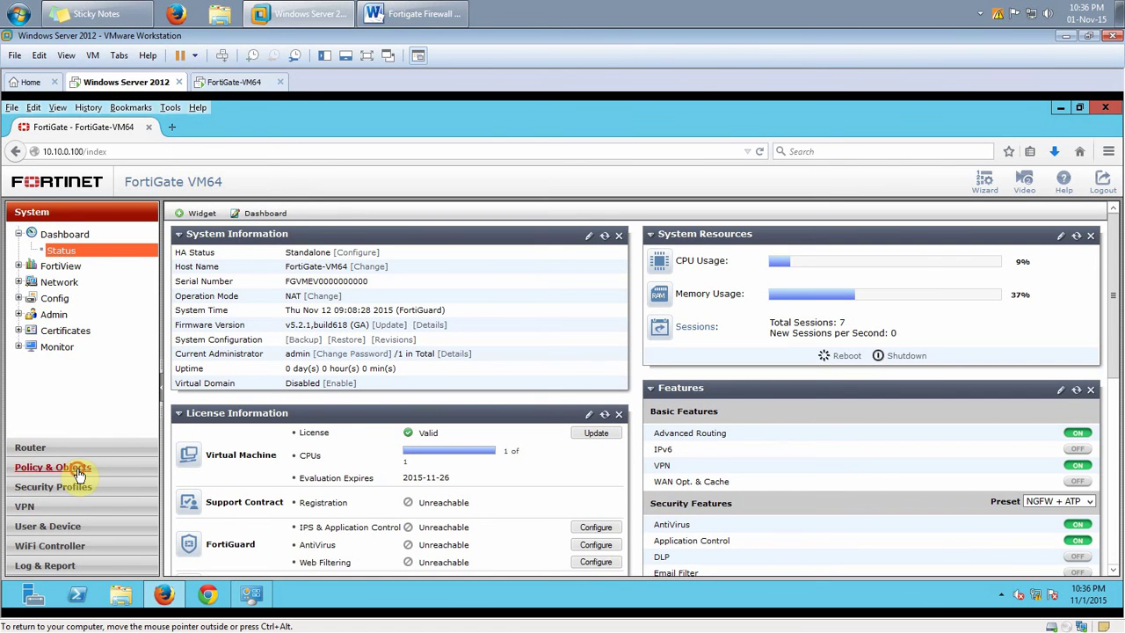
Check that Policy & Objects > IPv4 holds only the default DENY policy, then return to System
{"action": "left_click", "coordinate": [75, 468]}
{"action": "left_click", "coordinate": [53, 296]}
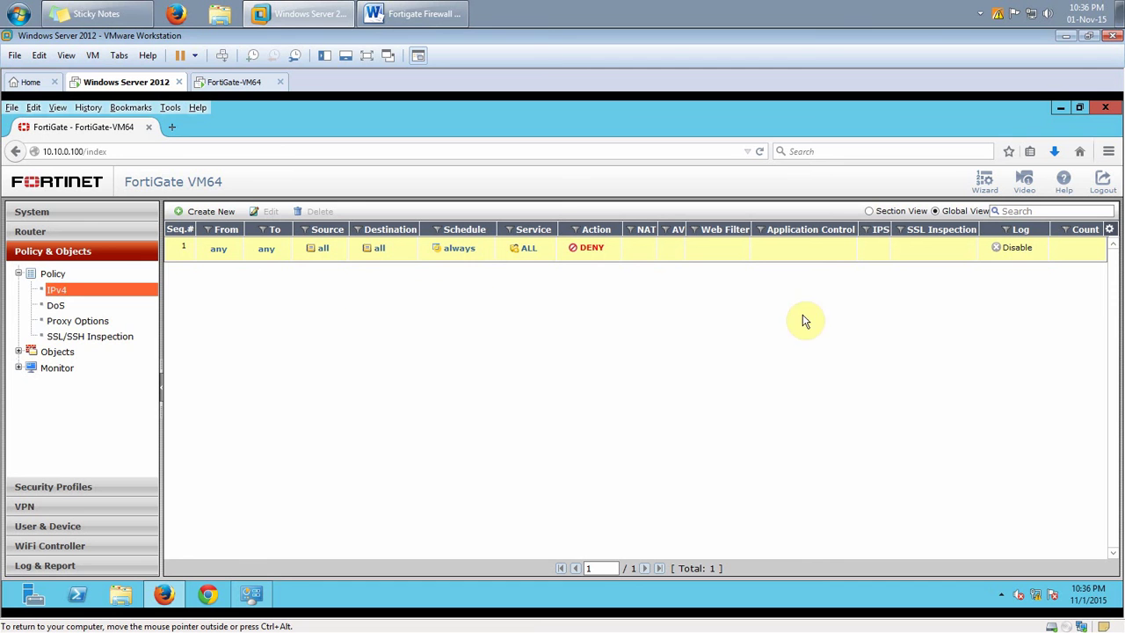
{"action": "left_click", "coordinate": [44, 215]}
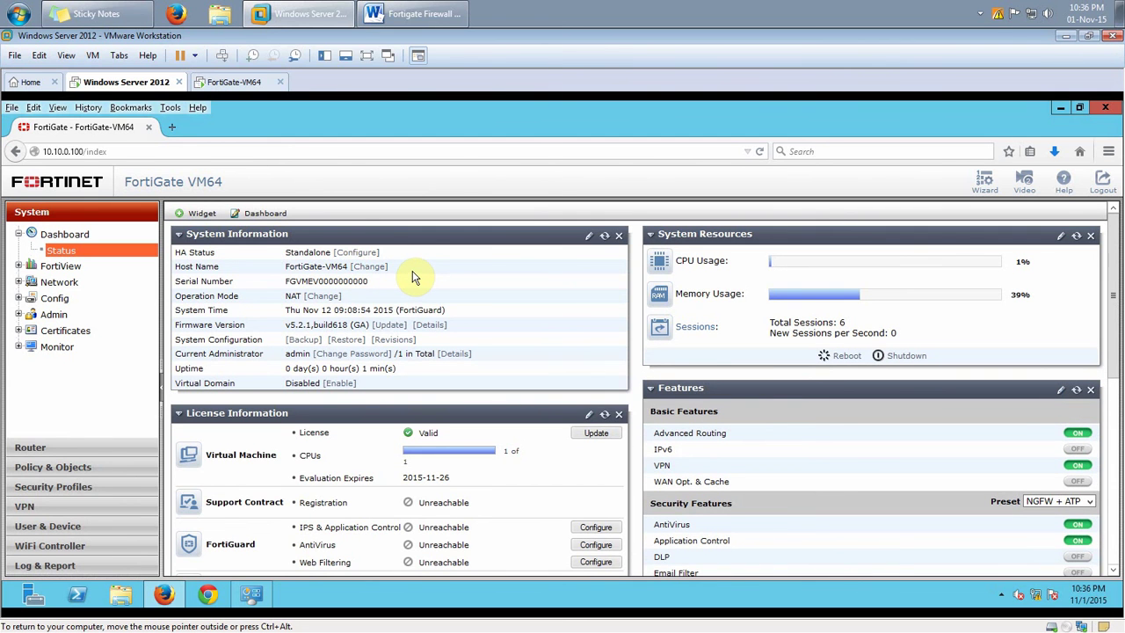
{"action": "left_click", "coordinate": [421, 14]}
{"action": "scroll", "coordinate": [515, 373], "scroll_direction": "up", "scroll_amount": 4}
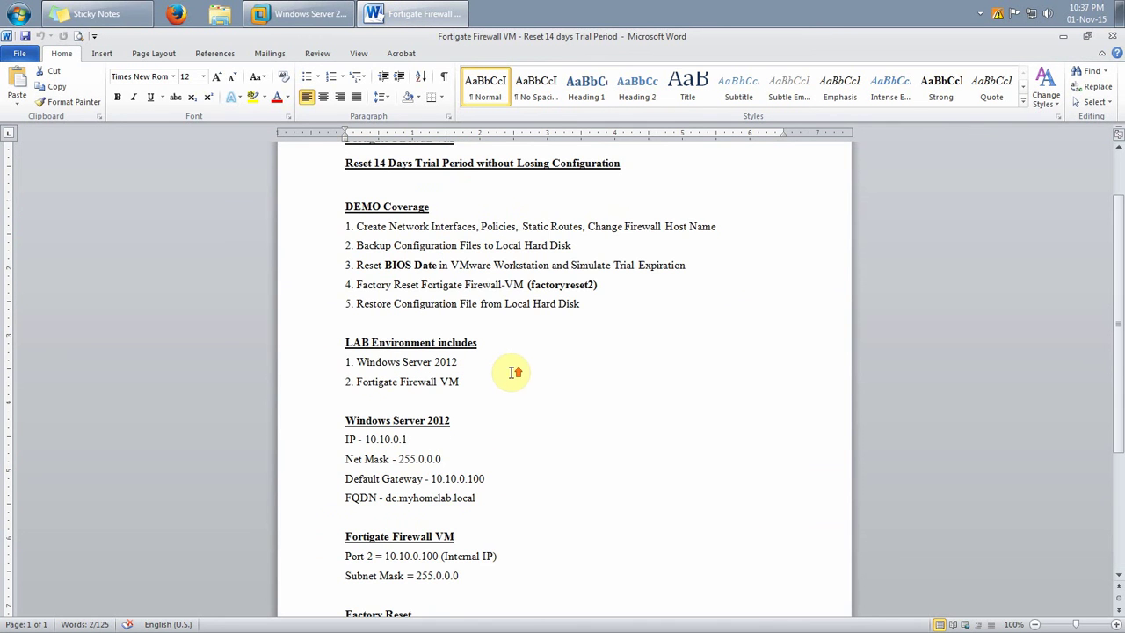
{"action": "double_click", "coordinate": [379, 310]}
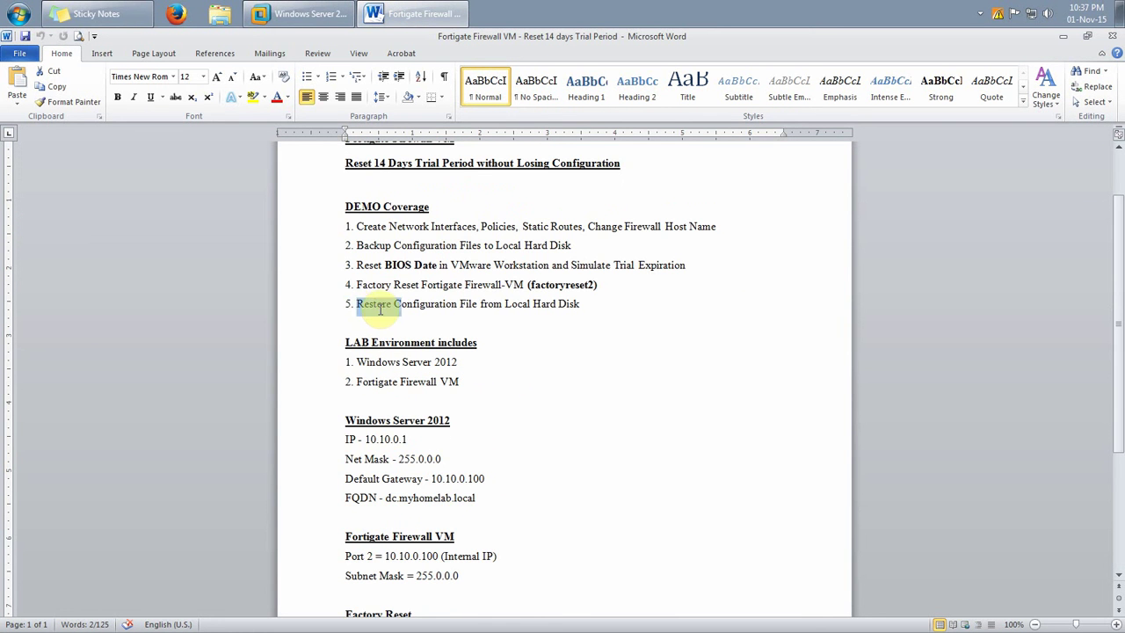
{"action": "left_click_drag", "start_coordinate": [379, 310], "coordinate": [597, 311]}
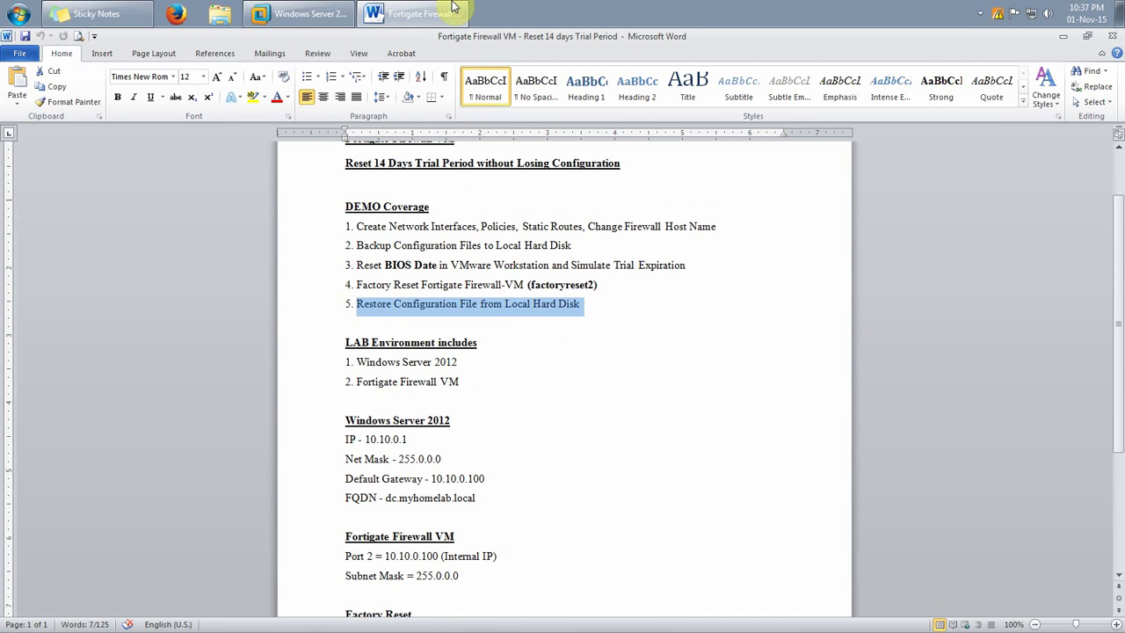
{"action": "left_click", "coordinate": [303, 14]}
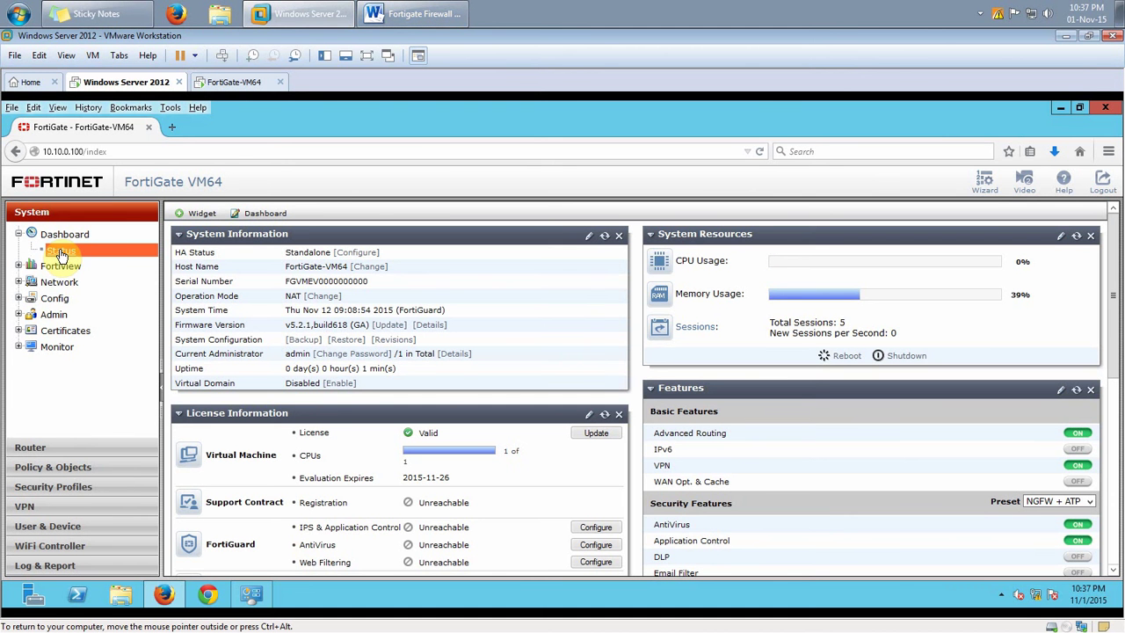
Restore the configuration from Trial-Reset_20151101_0903.conf and watch the FortiGate-VM64 console reboot
{"action": "left_click", "coordinate": [339, 342]}
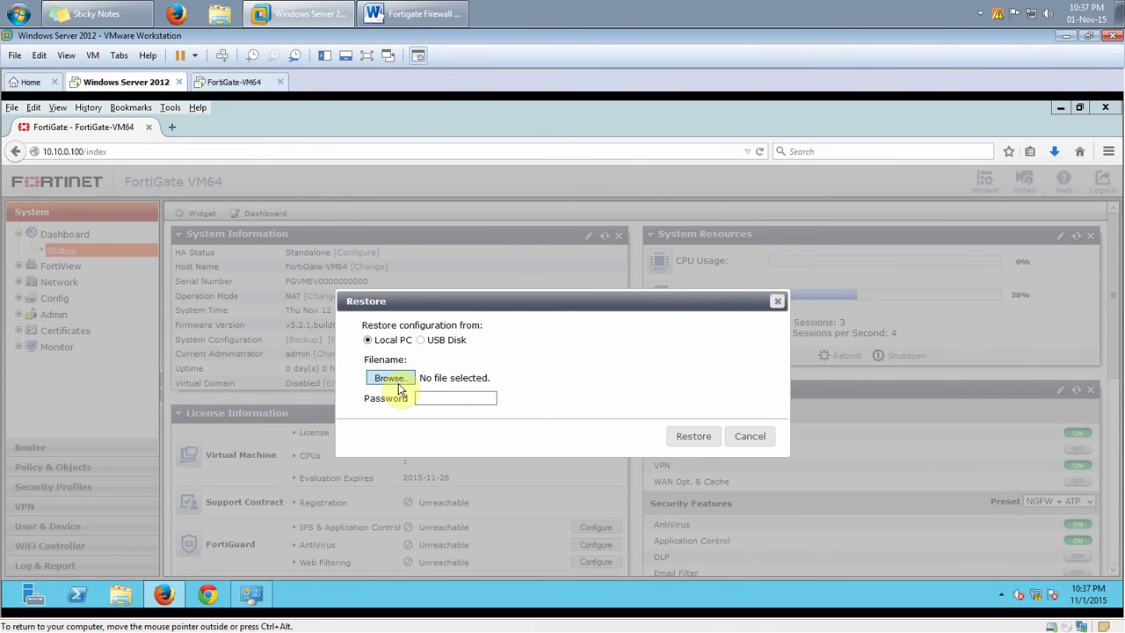
{"action": "left_click", "coordinate": [395, 385]}
{"action": "double_click", "coordinate": [360, 318]}
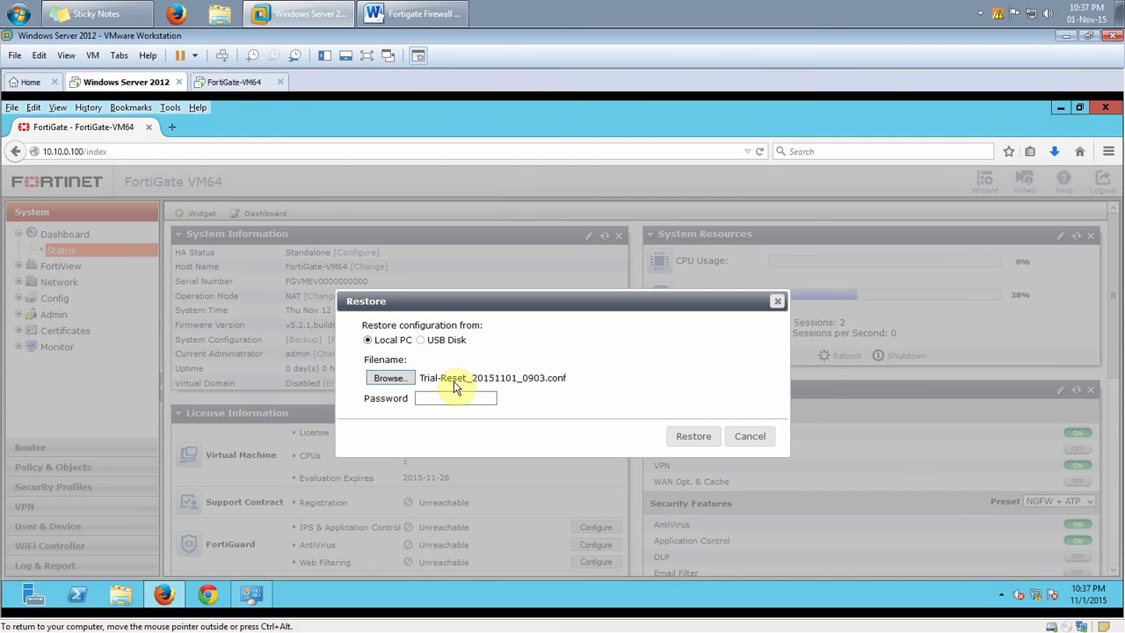
{"action": "left_click", "coordinate": [690, 438]}
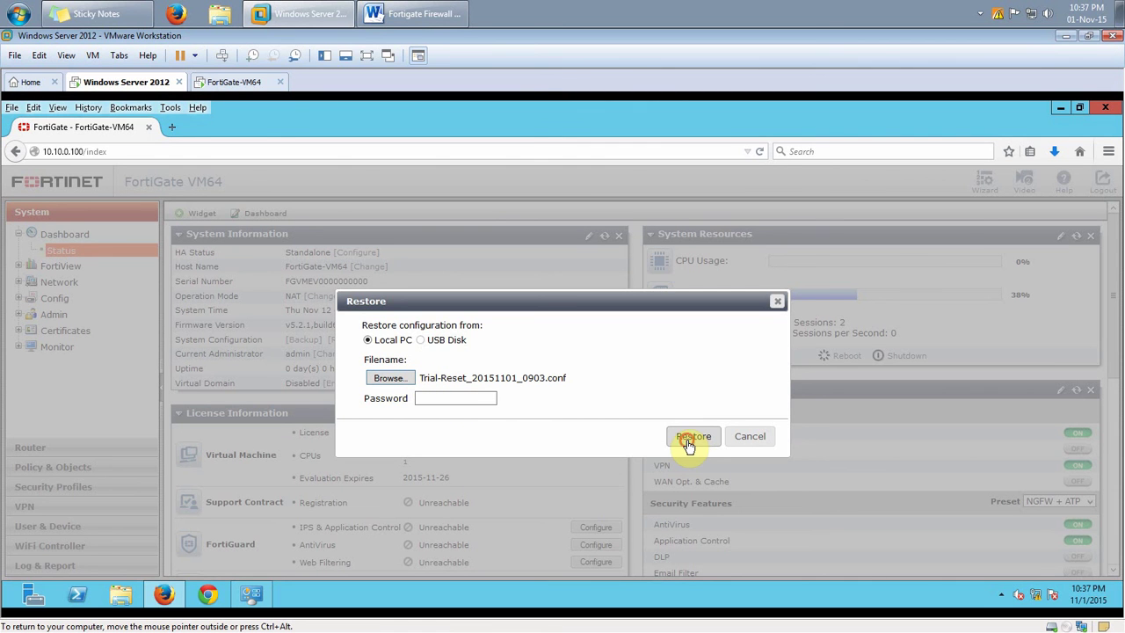
{"action": "left_click", "coordinate": [239, 83]}
{"action": "left_click", "coordinate": [440, 372]}
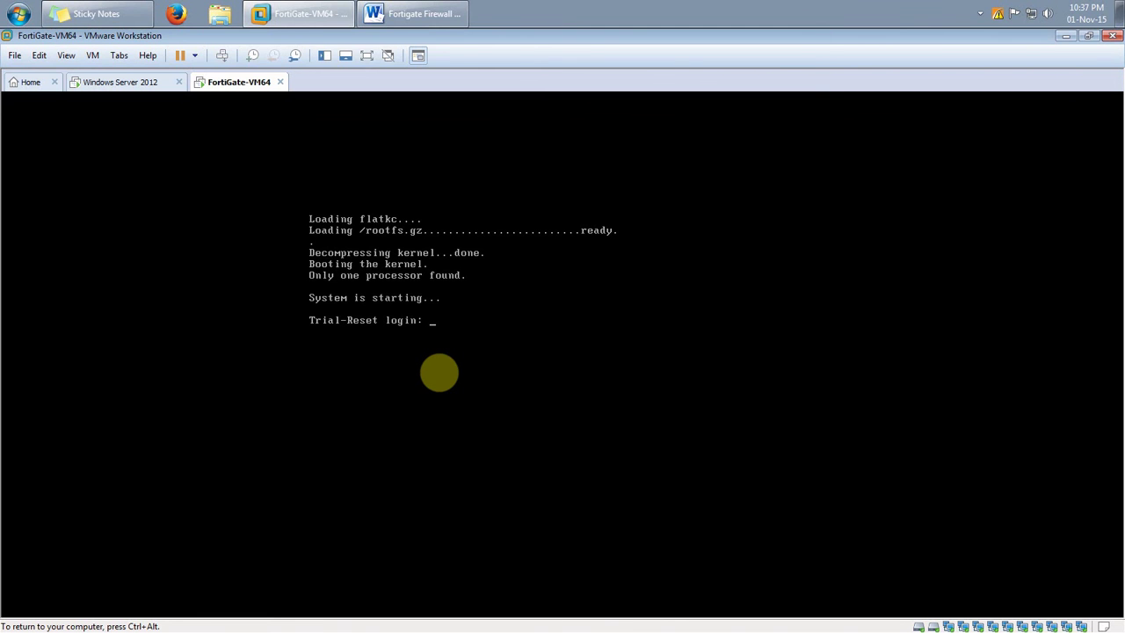
Log in as admin on the rebooted Trial-Reset console, then return to the Windows Server 2012 tab
{"action": "type", "text": "admin"}
{"action": "key", "text": "Return"}
{"action": "key", "text": "Return"}
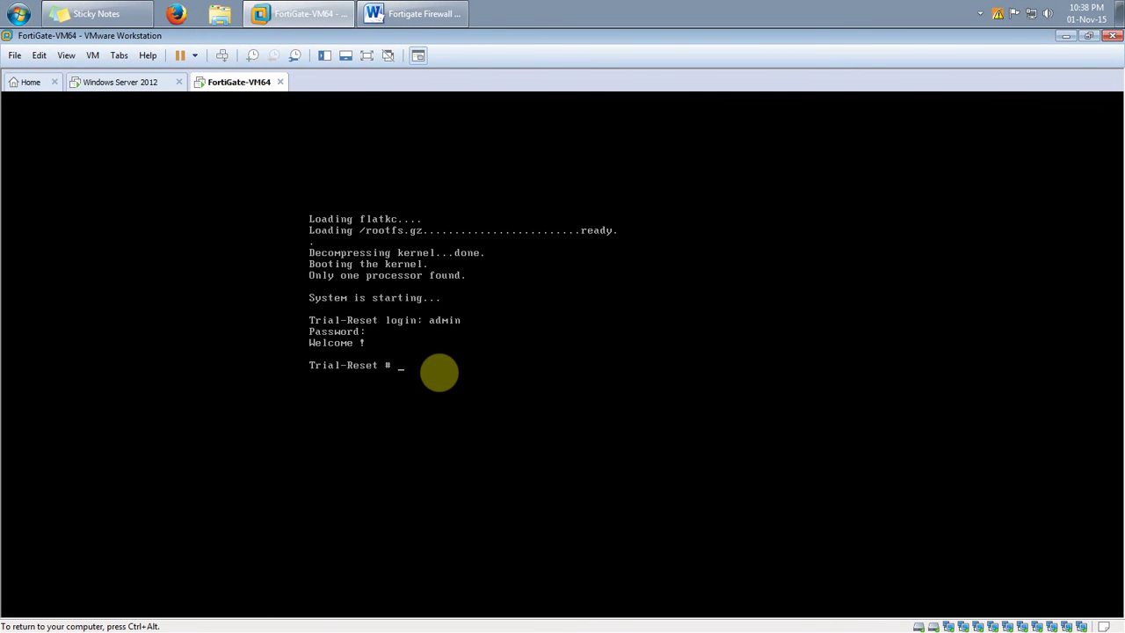
{"action": "key", "text": "ctrl+alt"}
{"action": "left_click", "coordinate": [105, 82]}
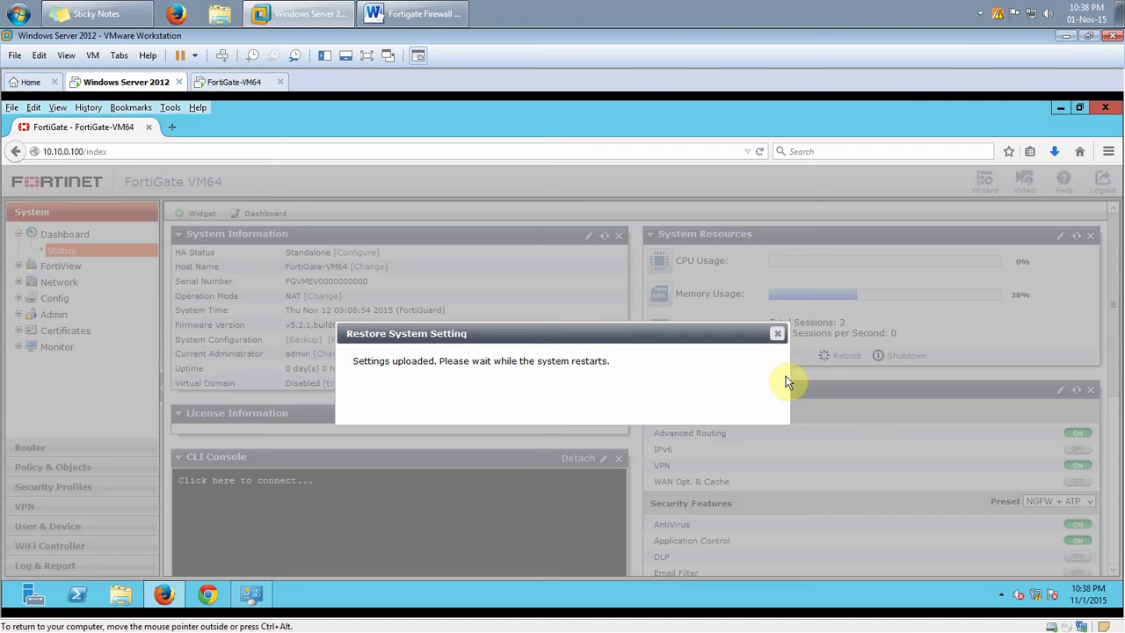
Close the restart notice and log back in as admin with an empty password, choosing Remind Later
{"action": "left_click", "coordinate": [777, 333]}
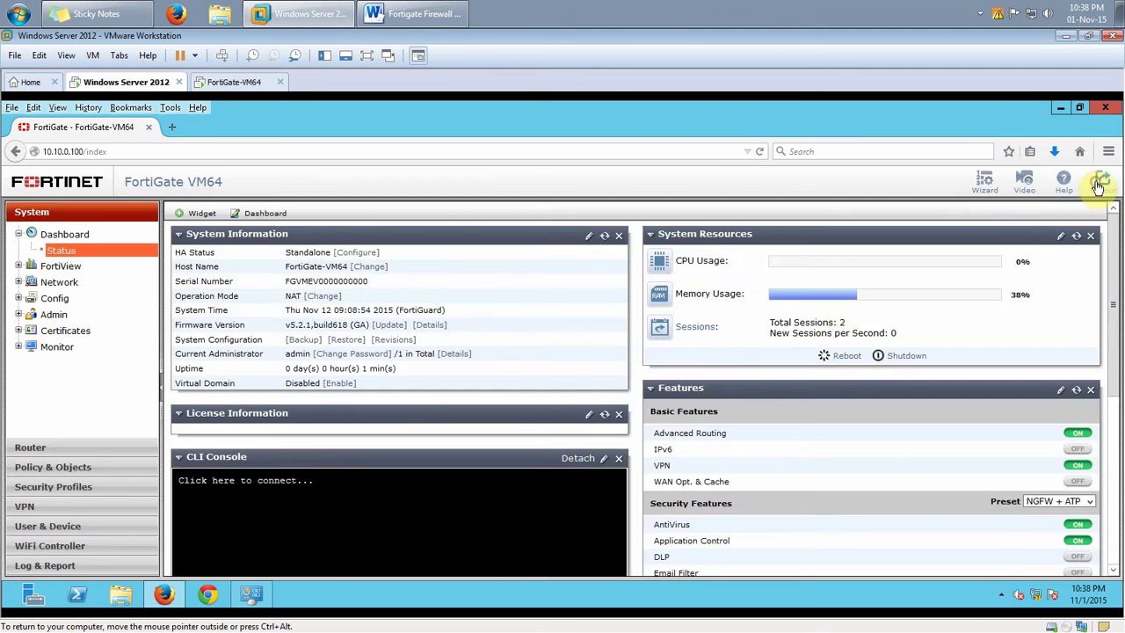
{"action": "left_click", "coordinate": [1100, 184]}
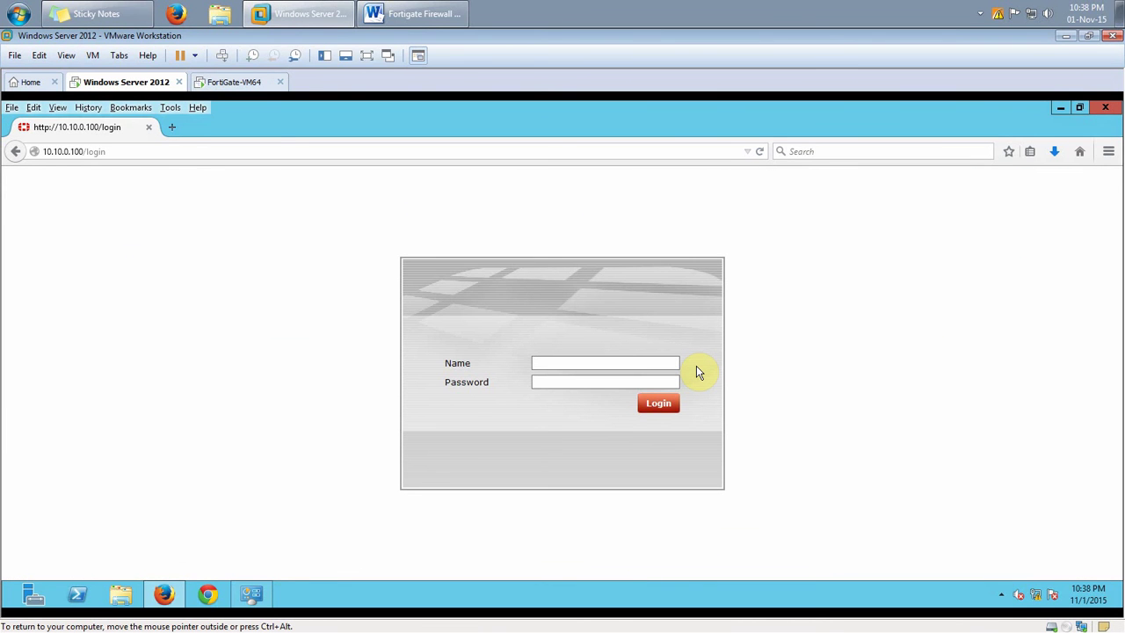
{"action": "type", "text": "admin"}
{"action": "key", "text": "Tab"}
{"action": "key", "text": "Return"}
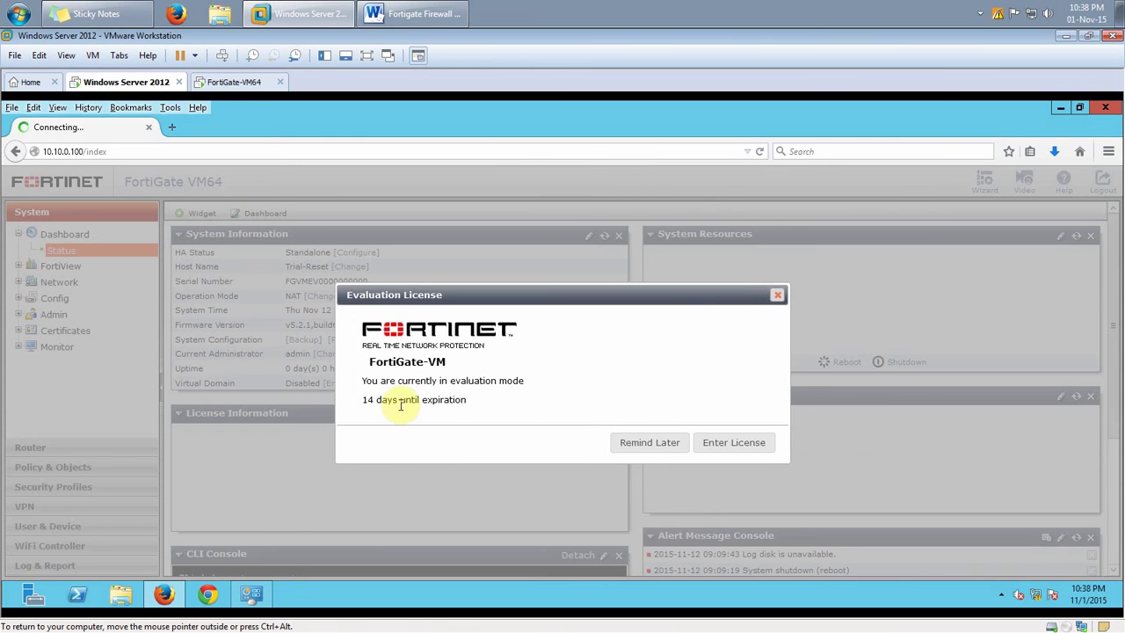
{"action": "left_click", "coordinate": [634, 444]}
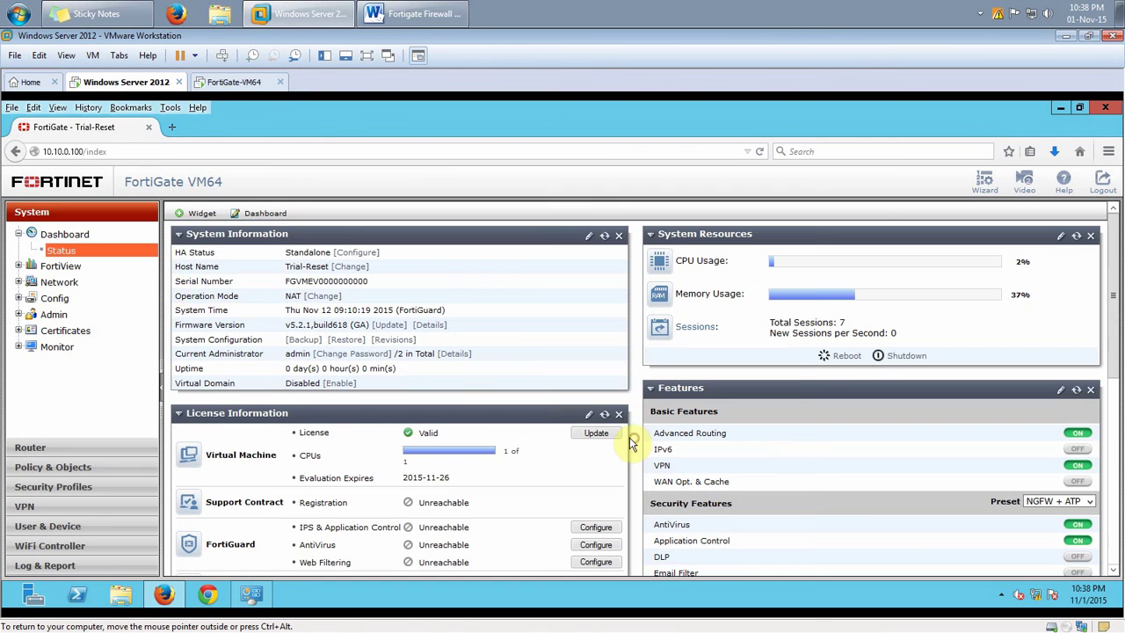
Review the restored interfaces, IPv4 policies and 0.0.0.0 static route
{"action": "left_click", "coordinate": [60, 282]}
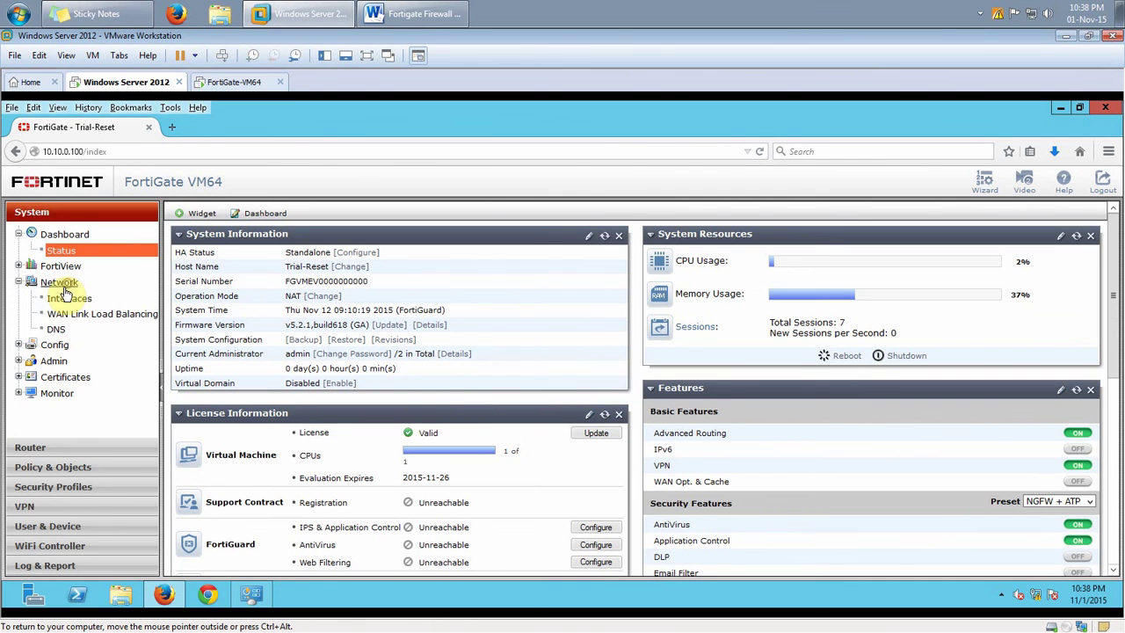
{"action": "left_click", "coordinate": [63, 298]}
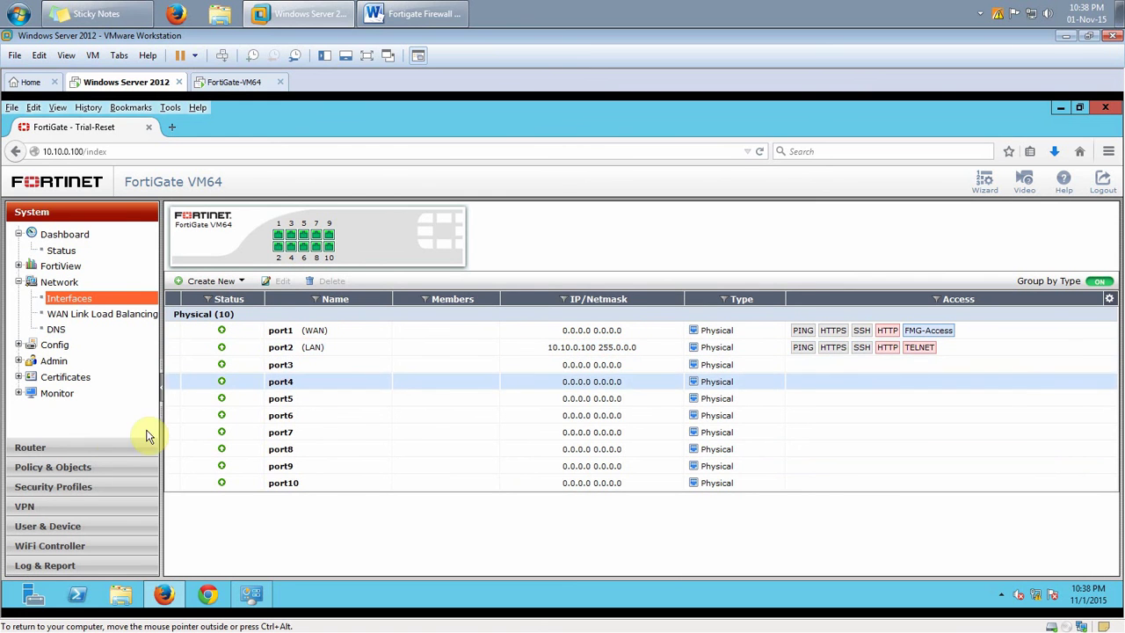
{"action": "left_click", "coordinate": [79, 467]}
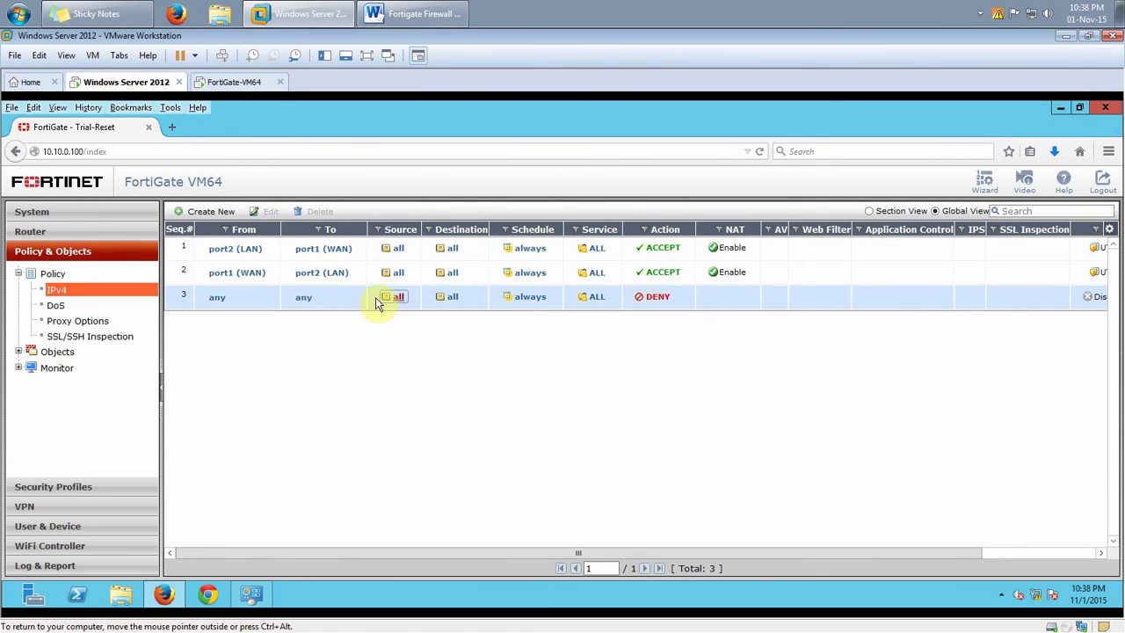
{"action": "left_click", "coordinate": [40, 230]}
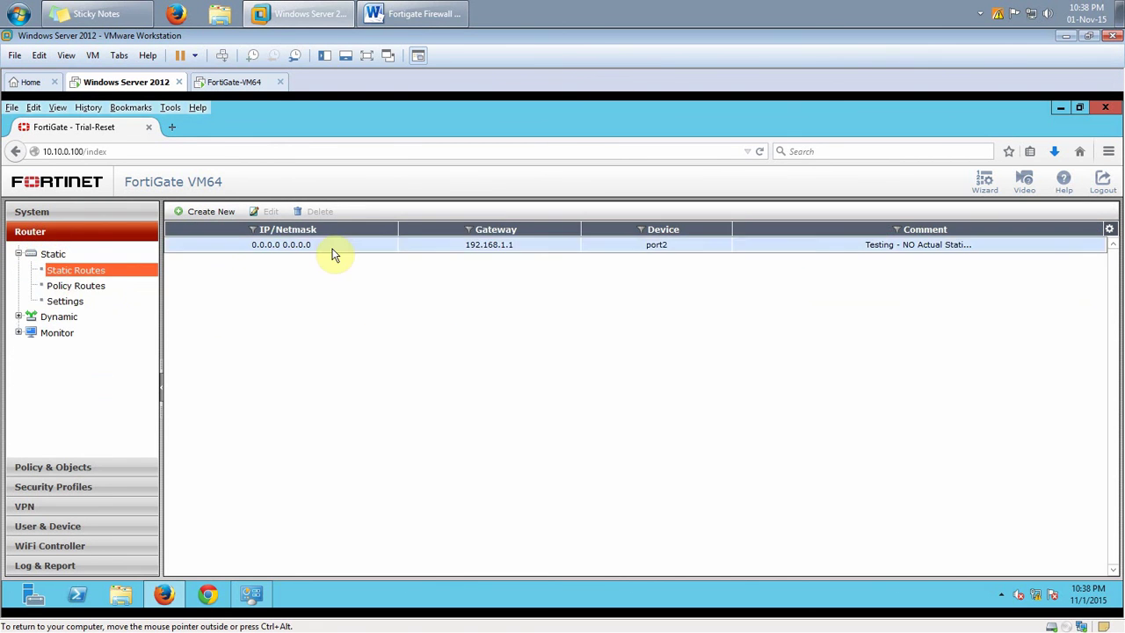
{"action": "left_click", "coordinate": [333, 250]}
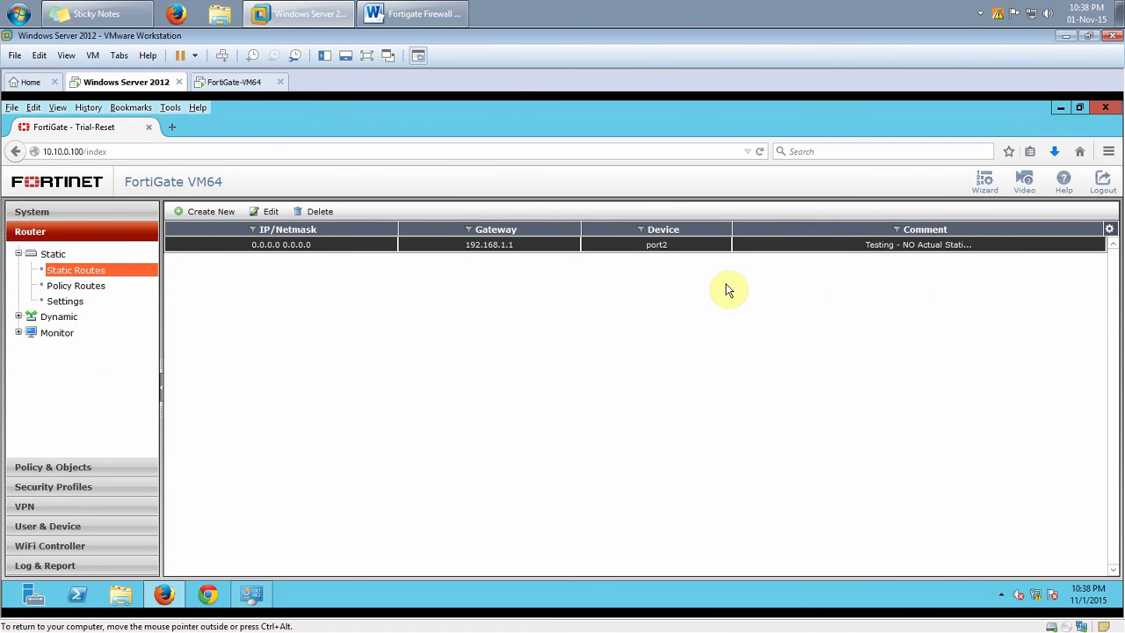
{"action": "left_click", "coordinate": [461, 13]}
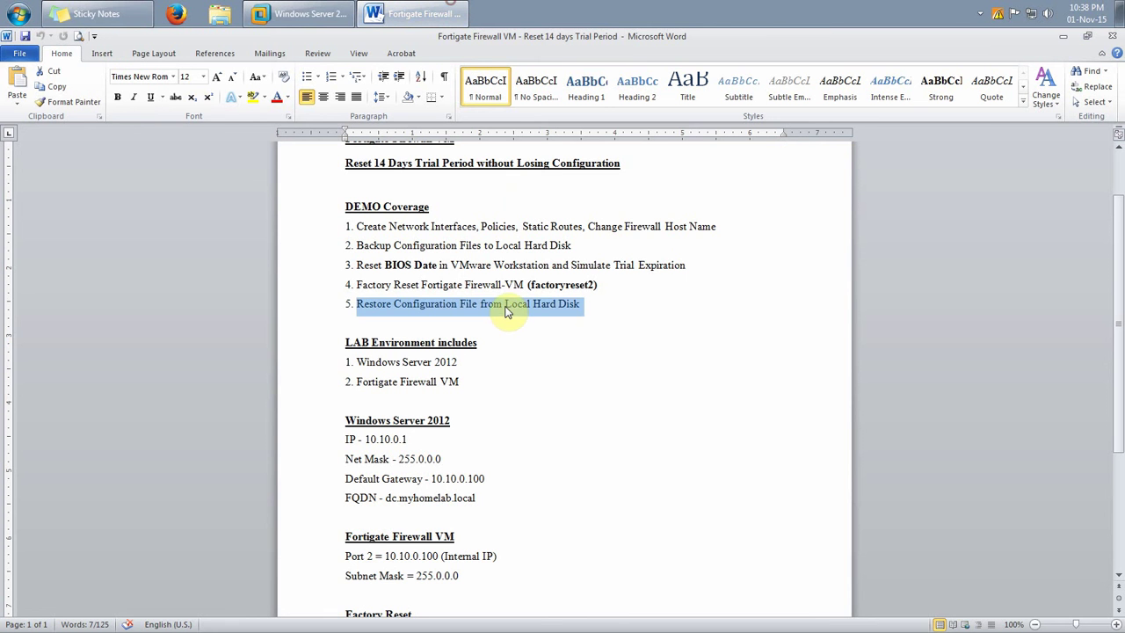
Highlight step 5, 'Restore Configuration File from Local Hard Disk', in the Word notes
{"action": "left_click", "coordinate": [395, 303]}
{"action": "left_click_drag", "start_coordinate": [358, 303], "coordinate": [598, 303]}
{"action": "left_click", "coordinate": [339, 7]}
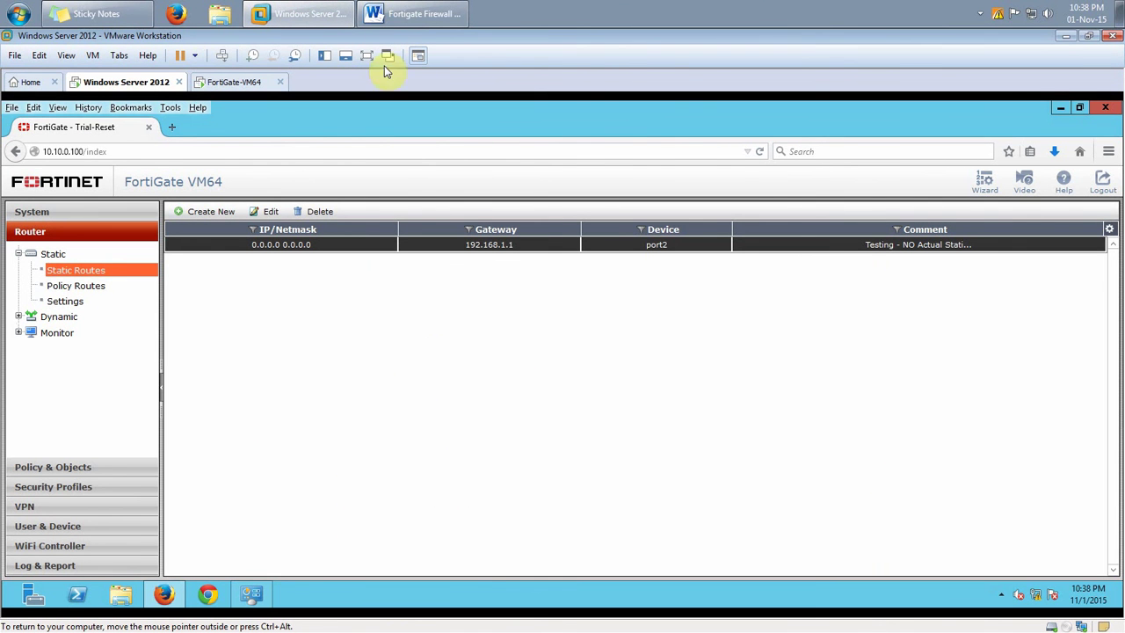
Highlight the Reset 14 Days Trial Period title, DEMO Coverage steps 1–5 and BIOS Date, then return to static routes
{"action": "left_click", "coordinate": [413, 13]}
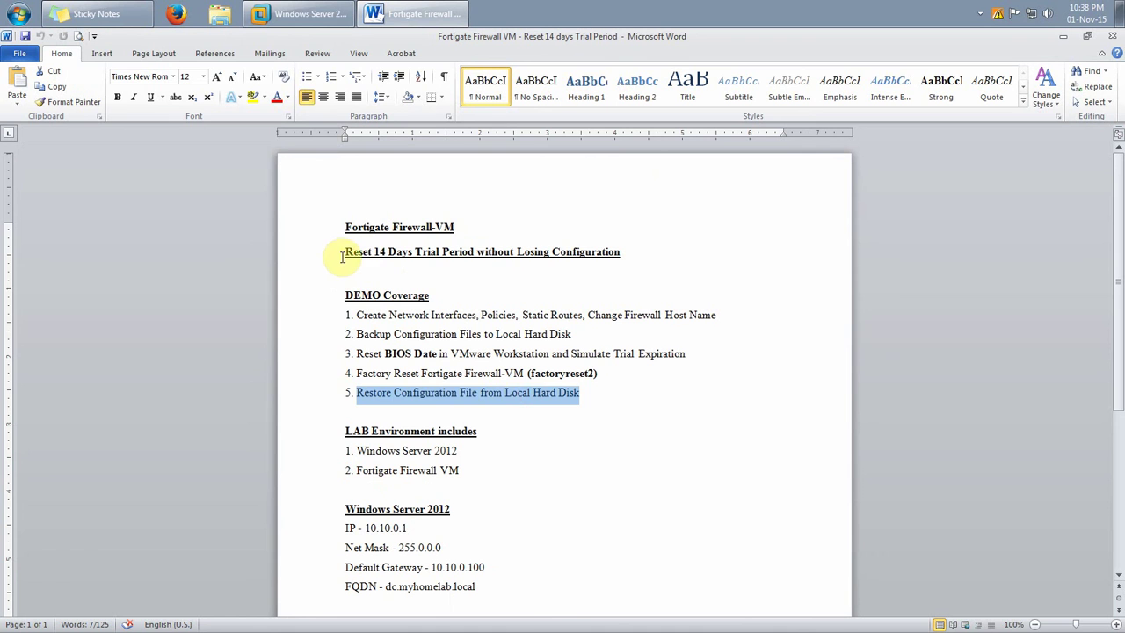
{"action": "left_click_drag", "start_coordinate": [346, 252], "coordinate": [651, 273]}
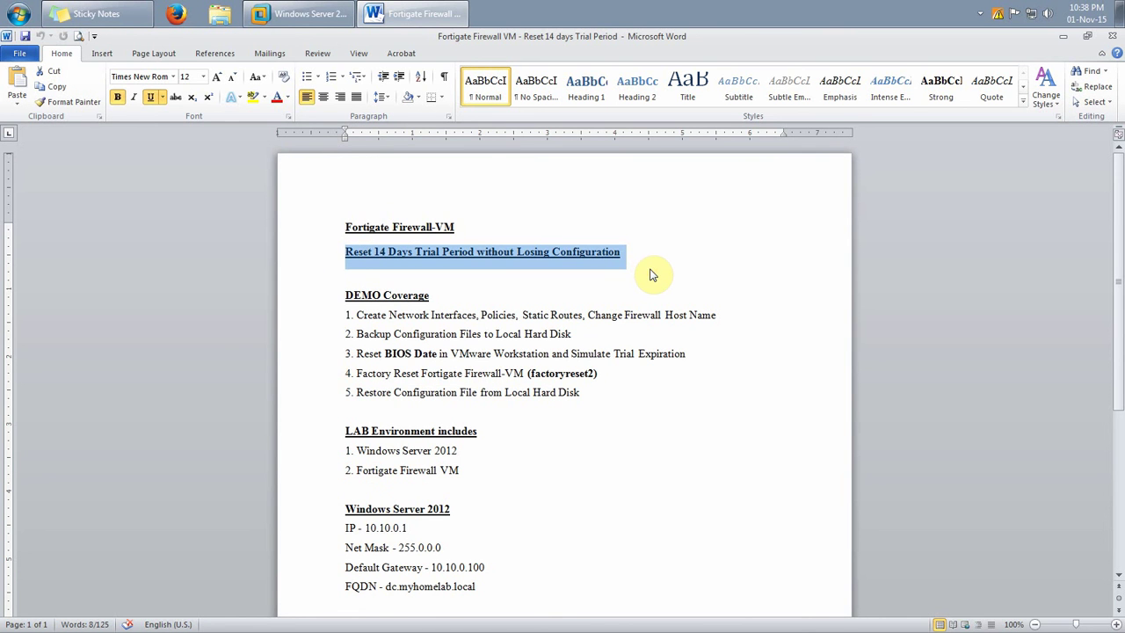
{"action": "left_click", "coordinate": [537, 291]}
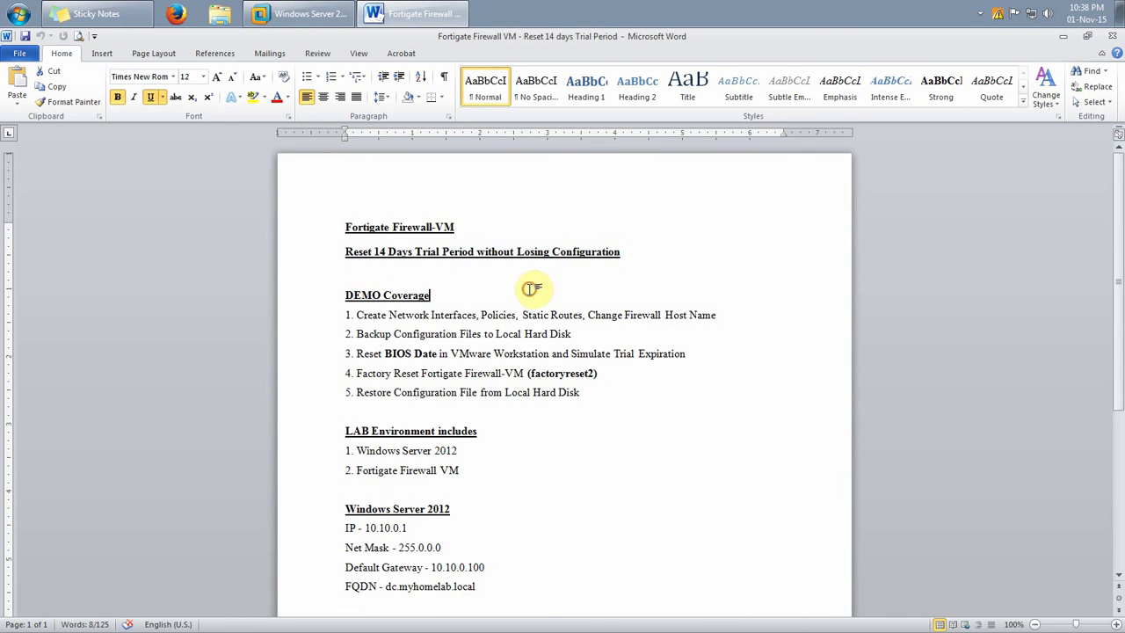
{"action": "left_click_drag", "start_coordinate": [358, 316], "coordinate": [607, 392]}
{"action": "left_click", "coordinate": [610, 414]}
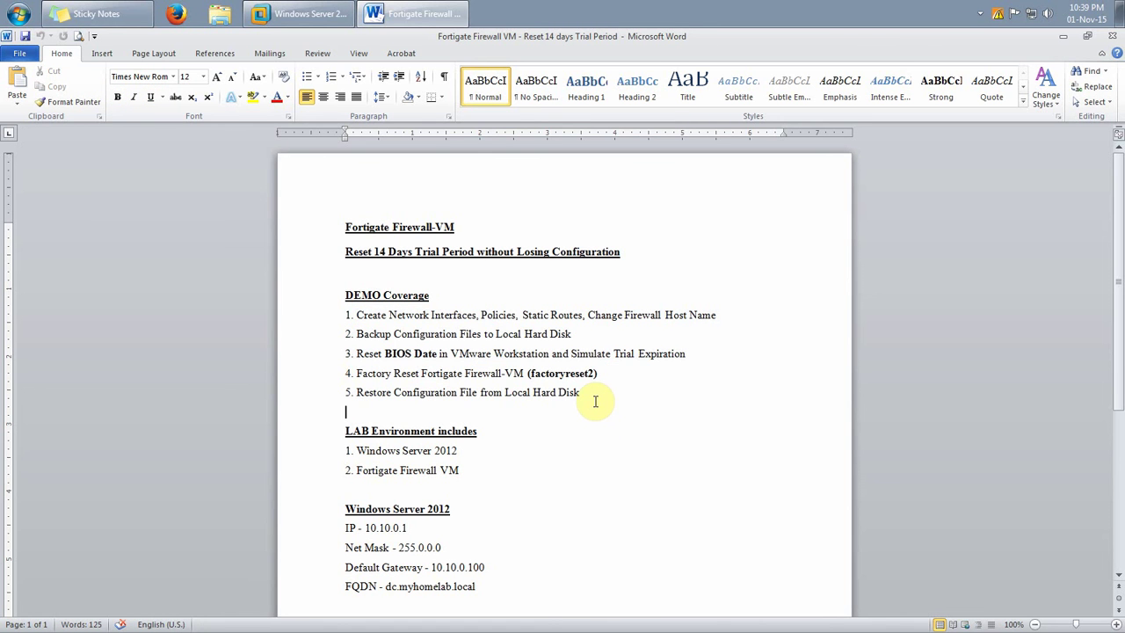
{"action": "left_click_drag", "start_coordinate": [385, 353], "coordinate": [521, 360]}
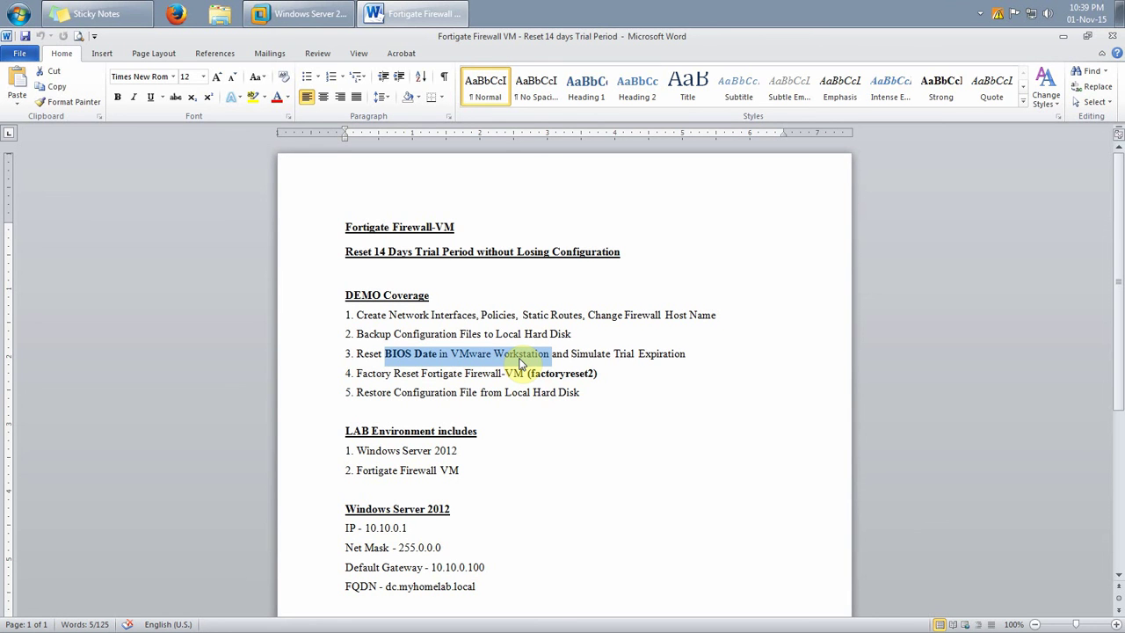
{"action": "left_click", "coordinate": [307, 14]}
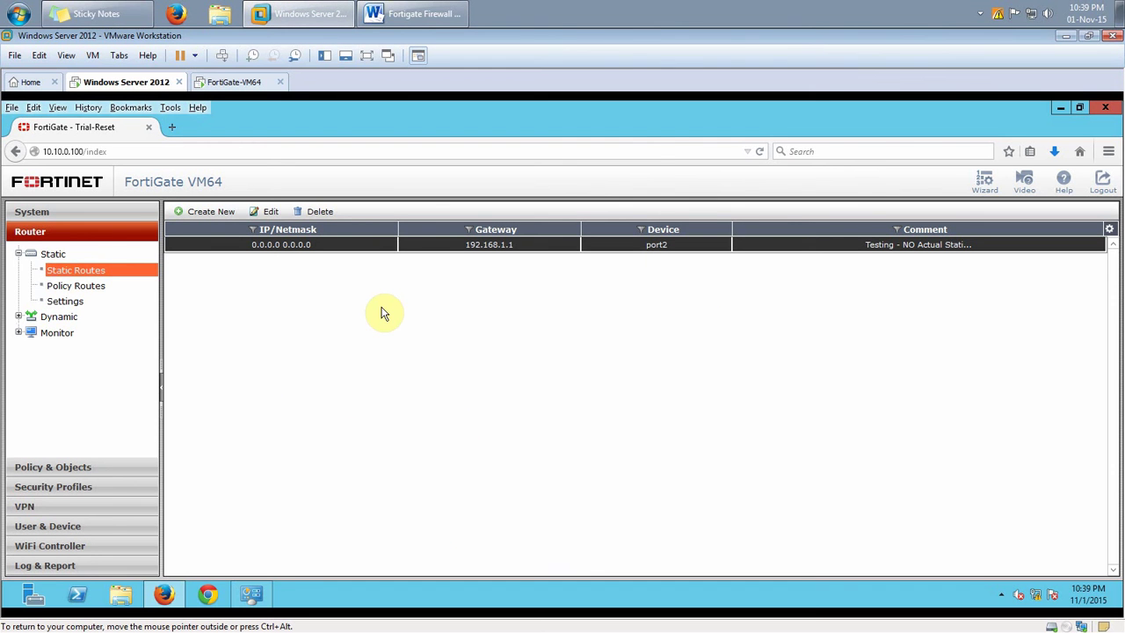